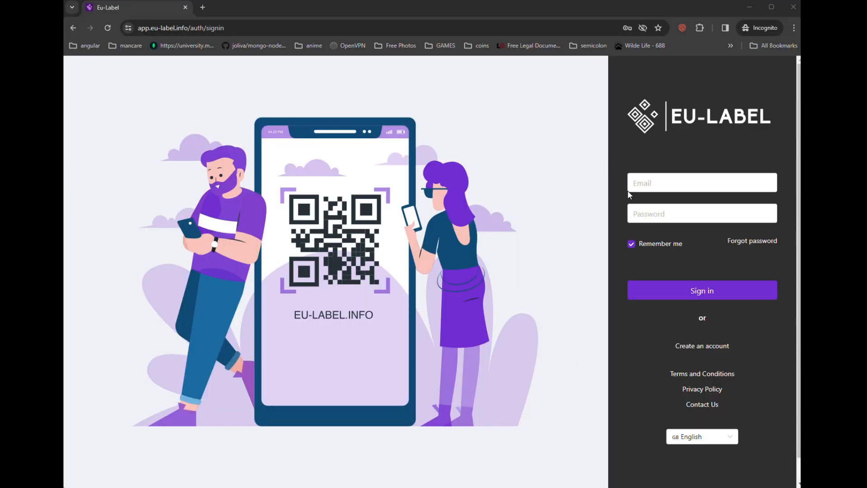
Sign in to the EU-Label account with the account e-mail and password.
left_click(628, 189)
key("ctrl+v")
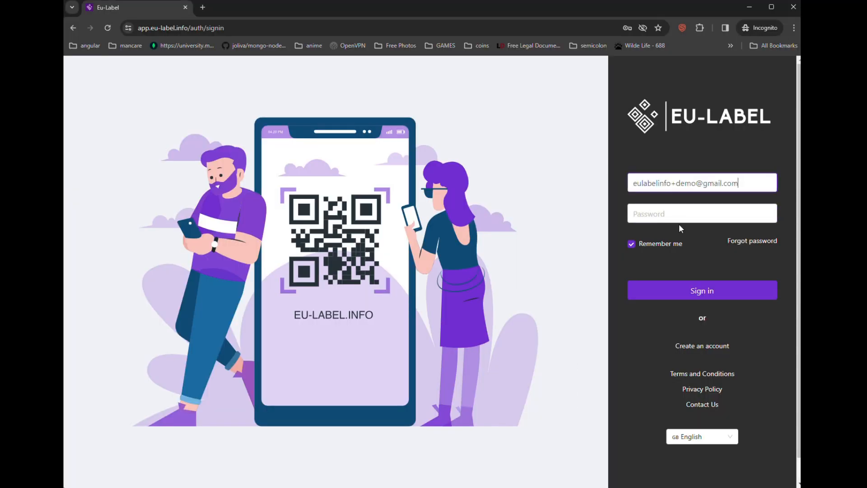
left_click(658, 213)
key("ctrl+v")
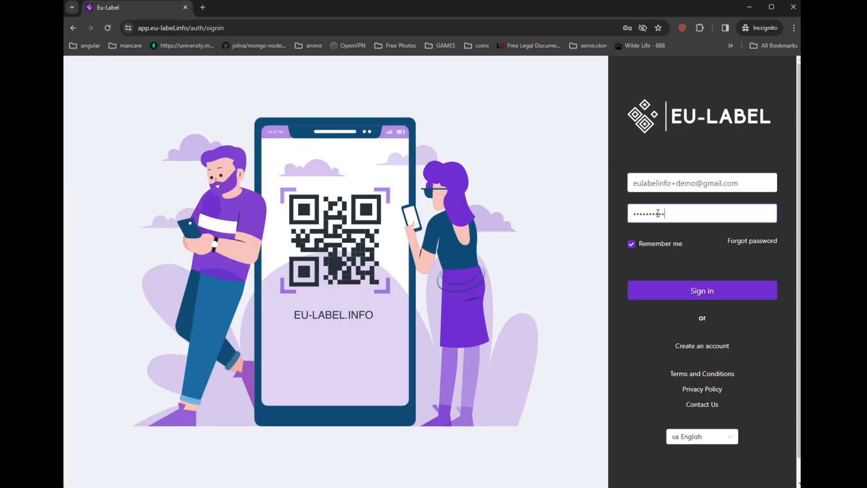
left_click(707, 295)
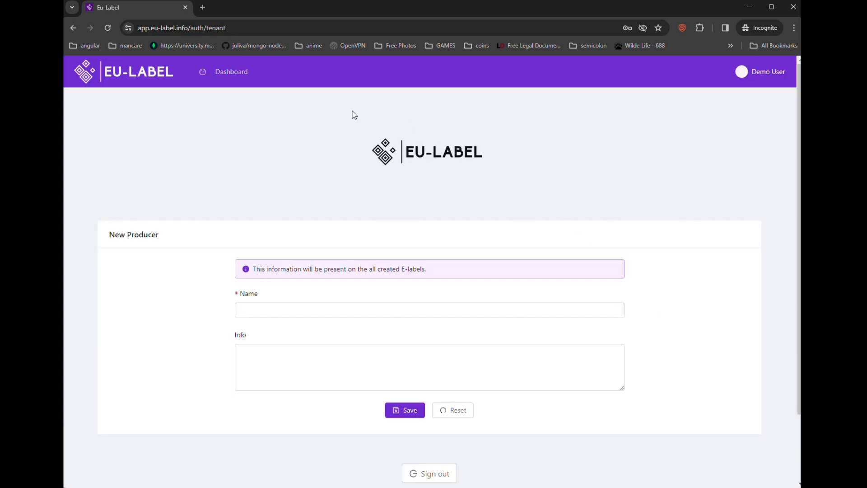
Create a producer named "Demo Producer" with the info text "This is my demo producer" and save it.
left_click(254, 310)
type("Demo Producer")
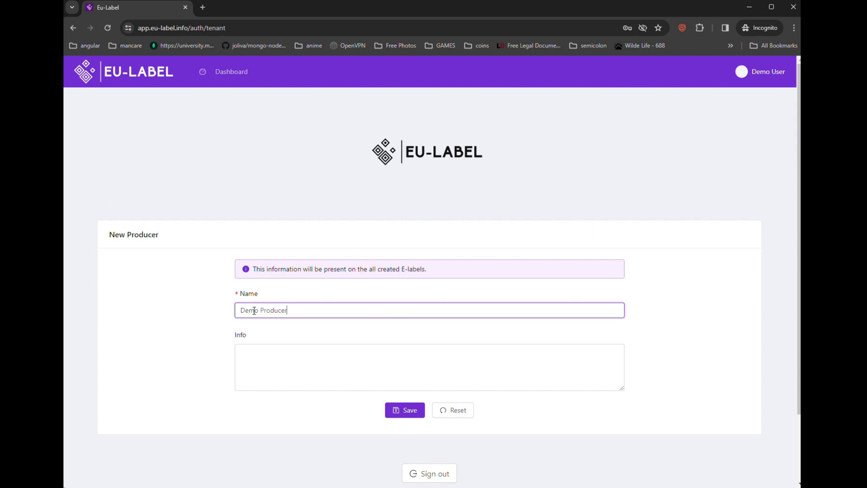
scroll(271, 325, "down", 1)
left_click(286, 329)
type("This is my demo producer")
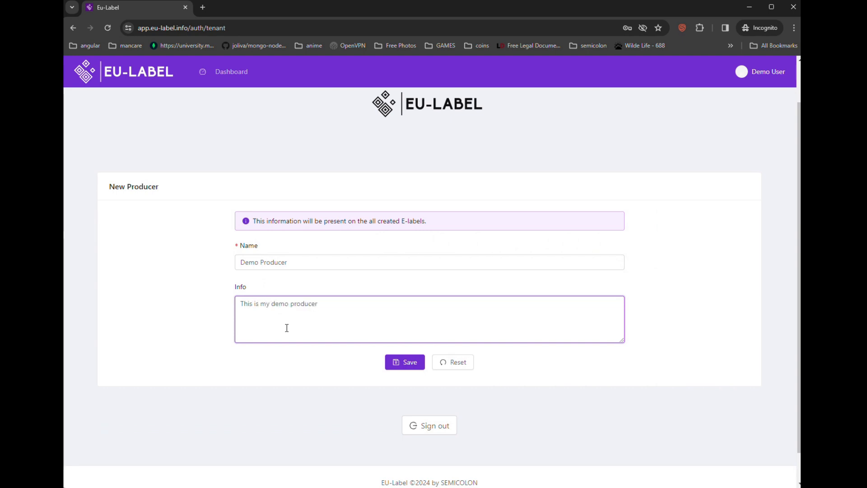
left_click(400, 366)
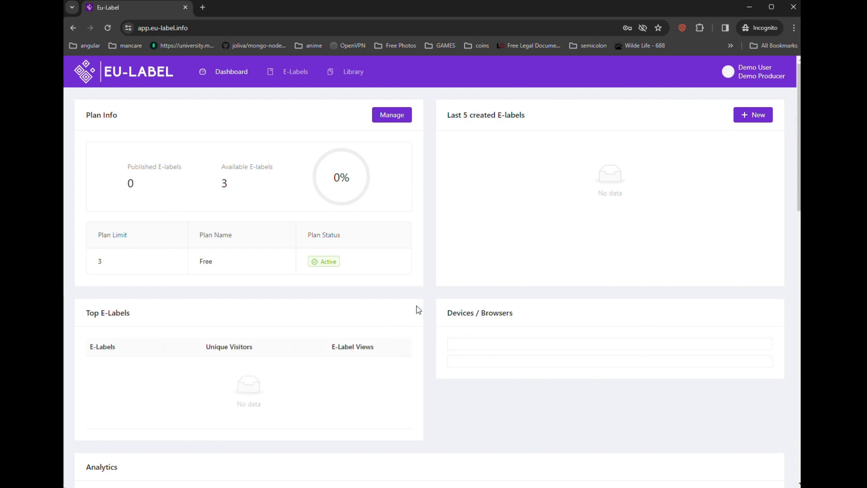
Look through the dashboard's analytics chart, countries map and plan overview.
scroll(435, 329, "down", 8)
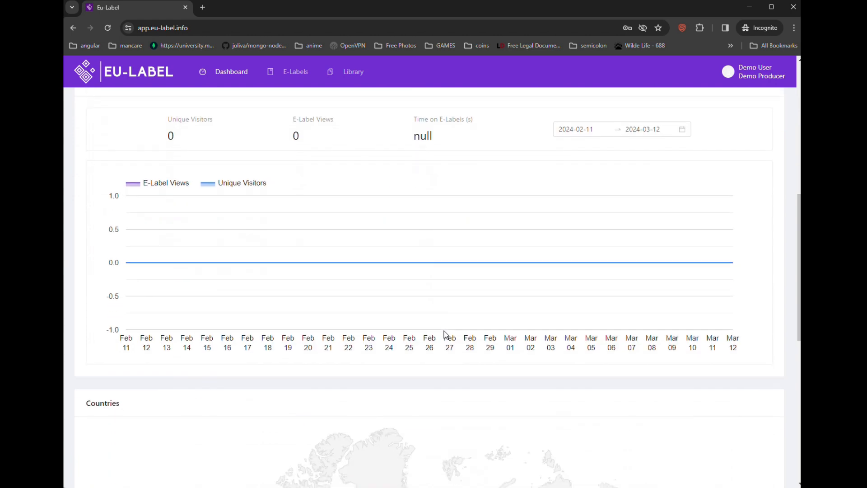
scroll(444, 334, "down", 7)
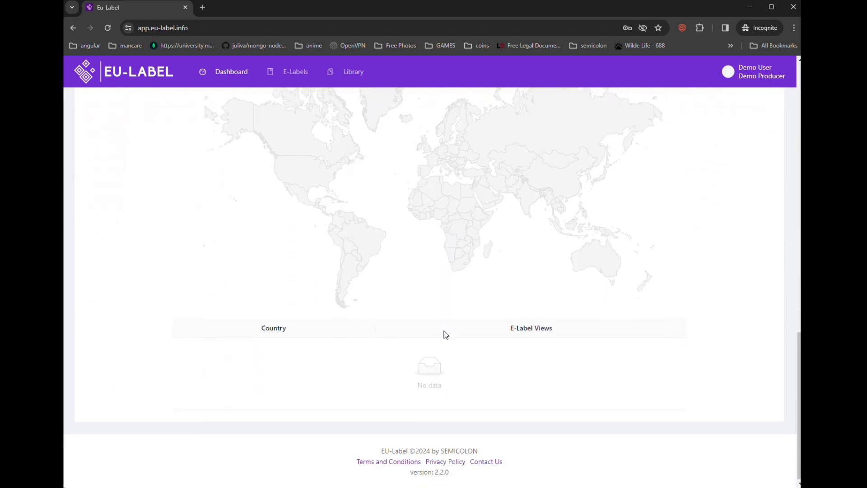
scroll(446, 334, "up", 10)
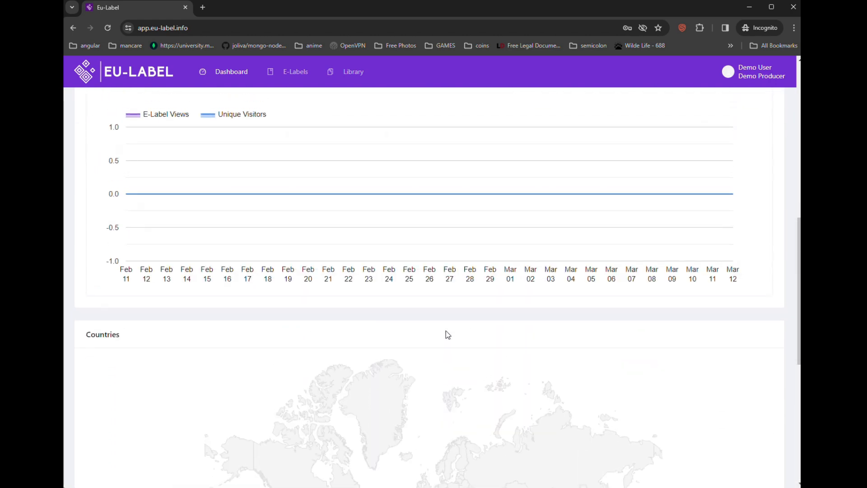
scroll(446, 333, "up", 5)
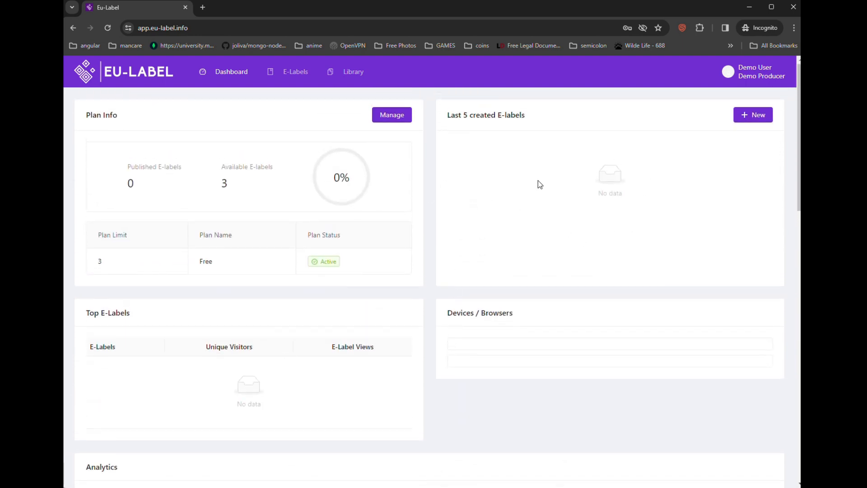
Upload "Square - Color logo with background.png" as the logo of Demo Producer and save the producer.
left_click(748, 78)
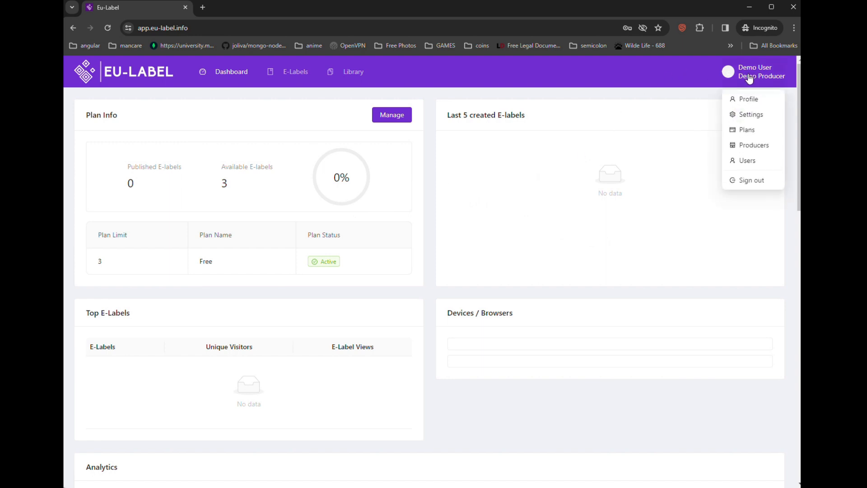
left_click(750, 151)
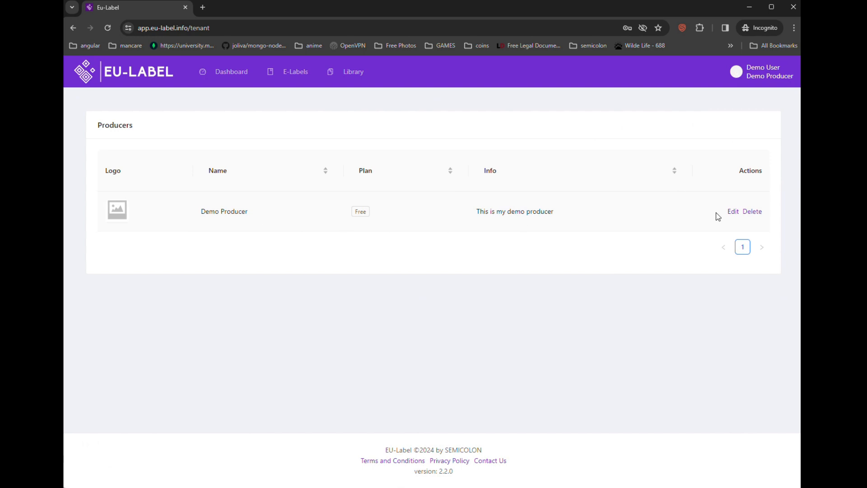
left_click(733, 211)
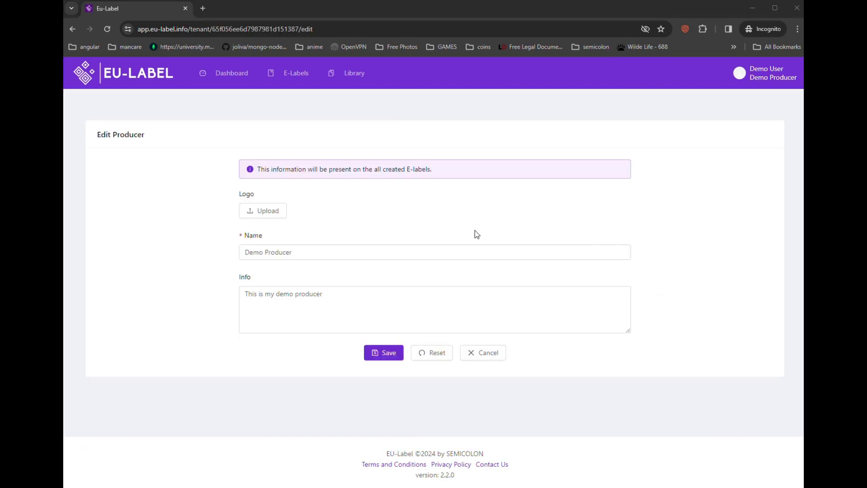
left_click(266, 210)
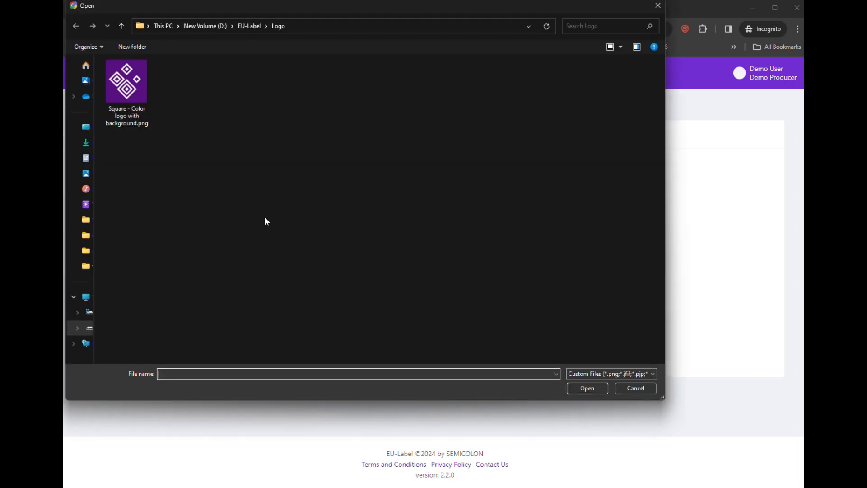
left_click(110, 84)
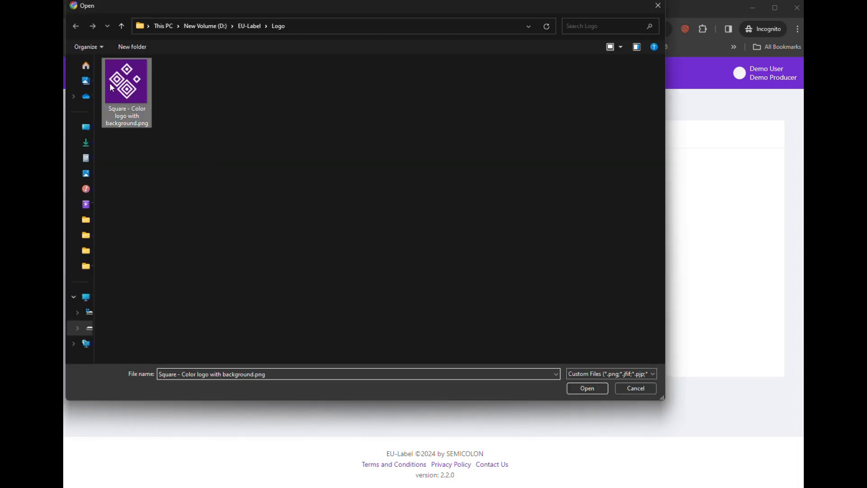
left_click(591, 389)
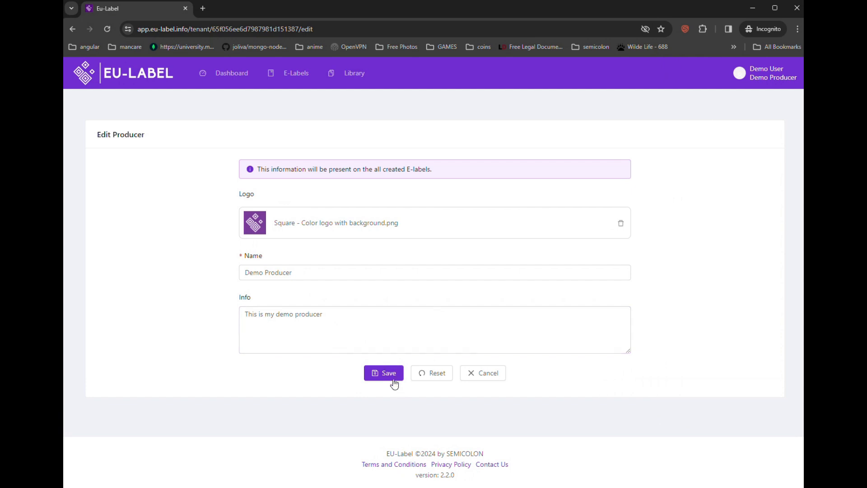
left_click(386, 374)
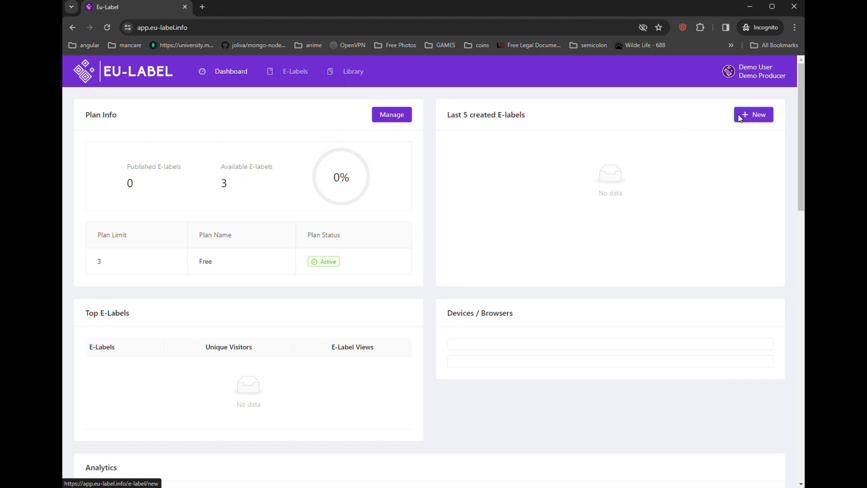
Start a new e-label titled "Demo Bottle E-label" with product year 2024, keeping English as its language.
left_click(299, 75)
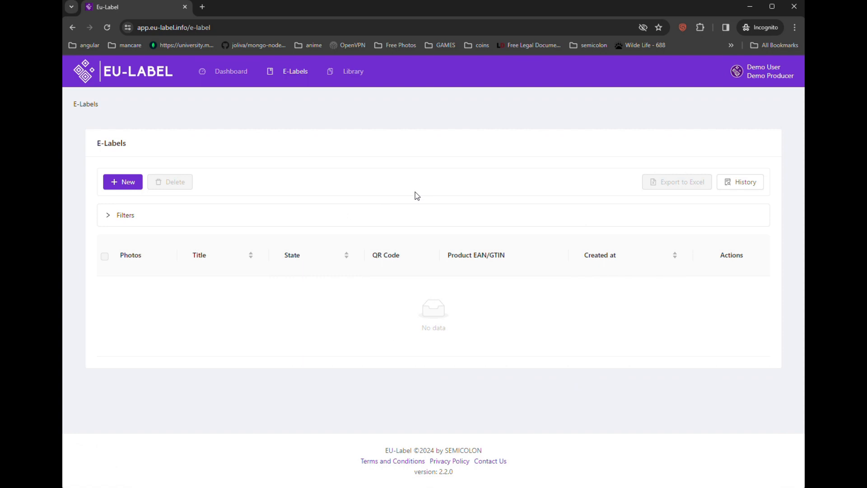
left_click(119, 183)
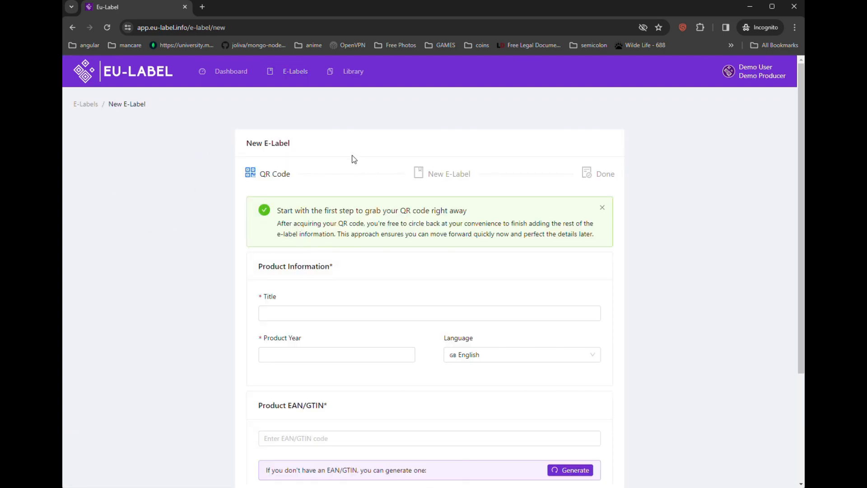
scroll(384, 184, "down", 1)
left_click(297, 268)
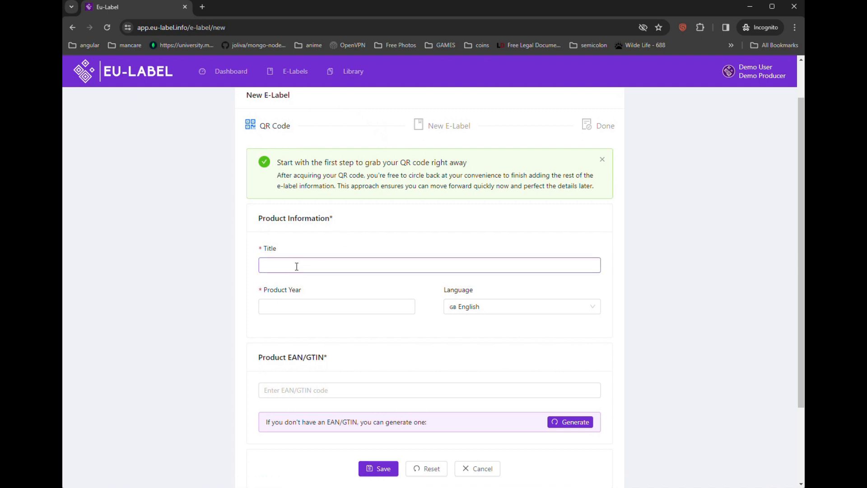
scroll(298, 265, "up", 1)
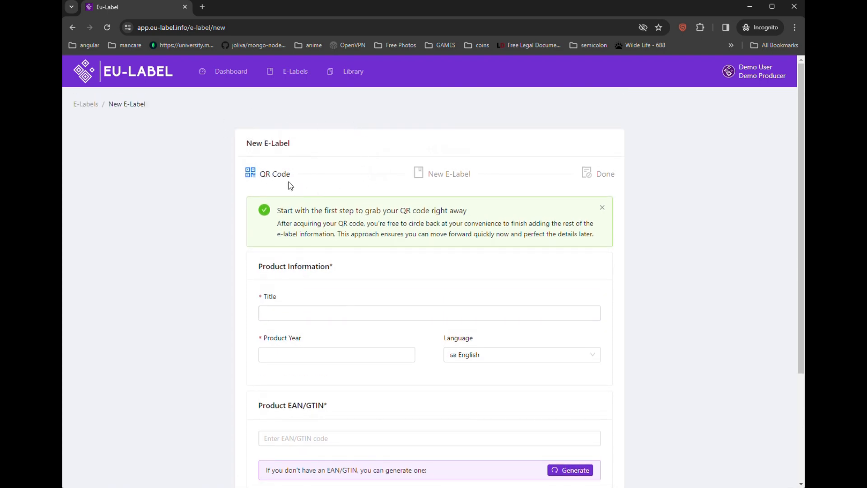
scroll(327, 205, "down", 2)
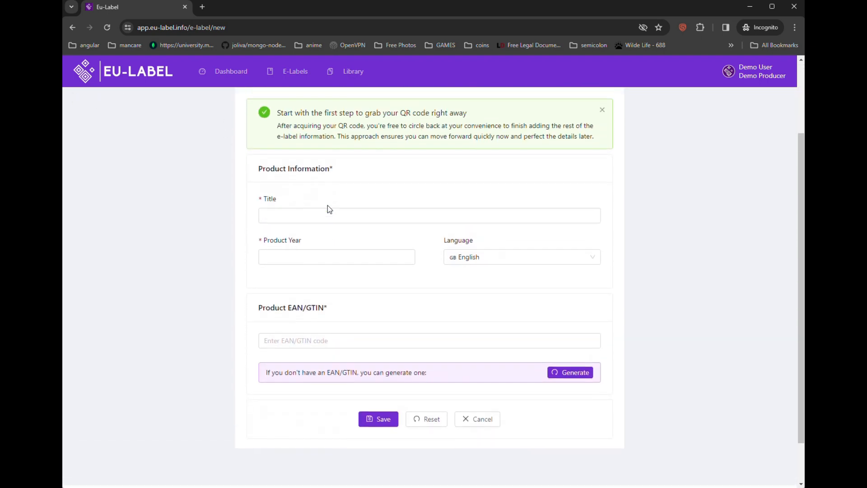
left_click(313, 213)
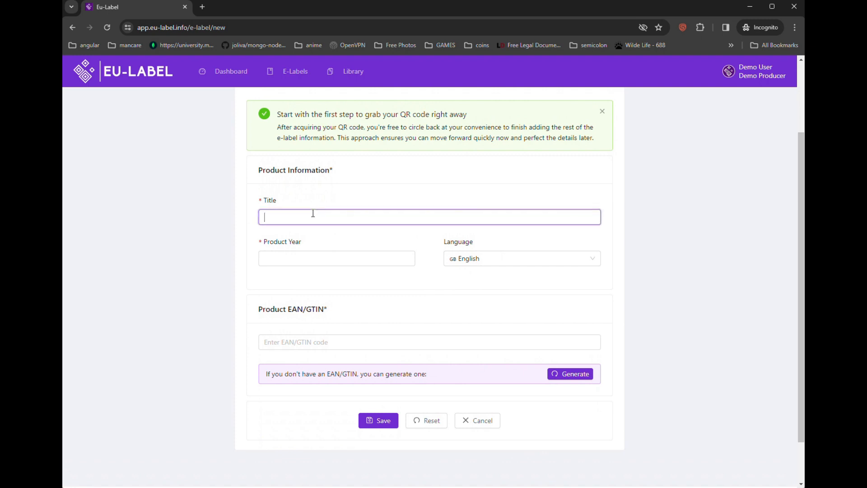
type("Demo Bottle E-label")
left_click(308, 259)
type("2024")
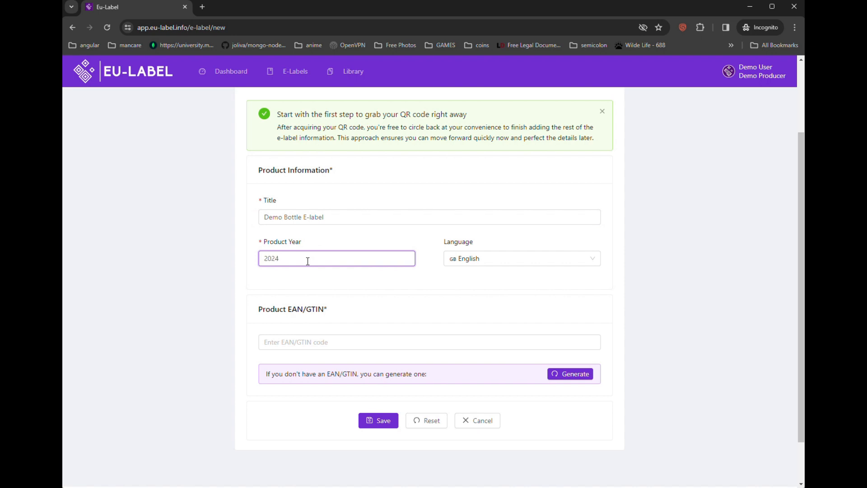
left_click(490, 263)
left_click(491, 264)
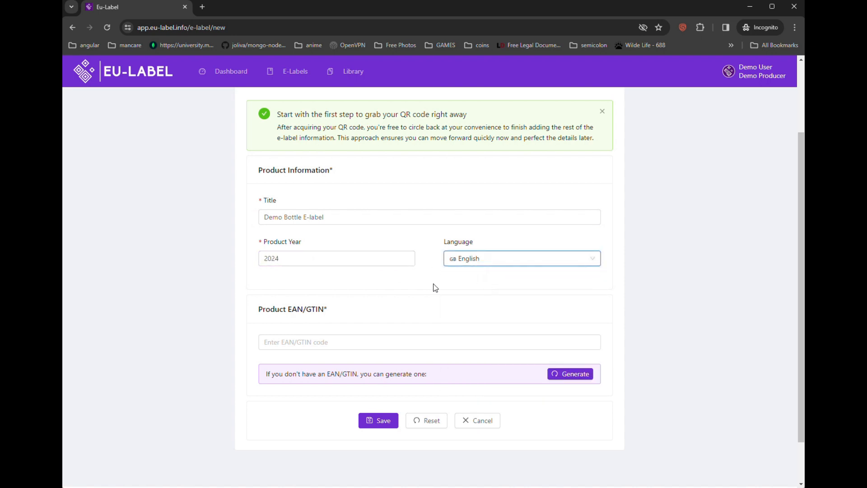
Generate an EAN/GTIN code for the product and save the e-label to create its QR code.
left_click(336, 342)
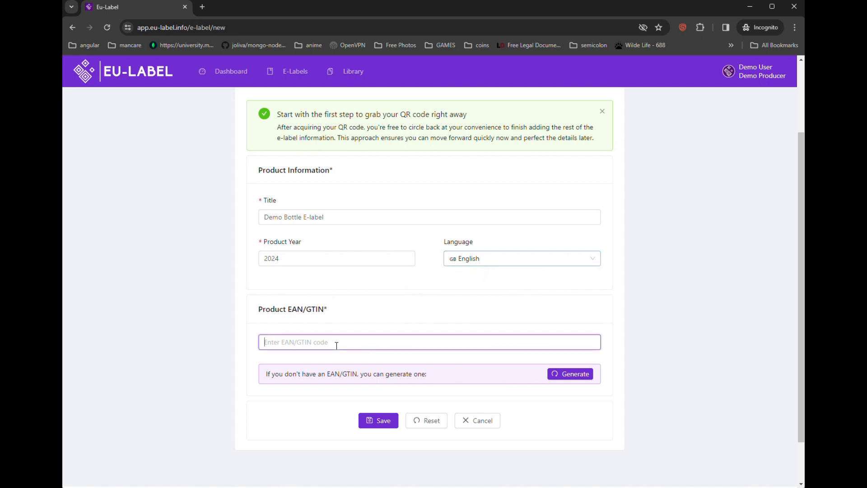
left_click(565, 378)
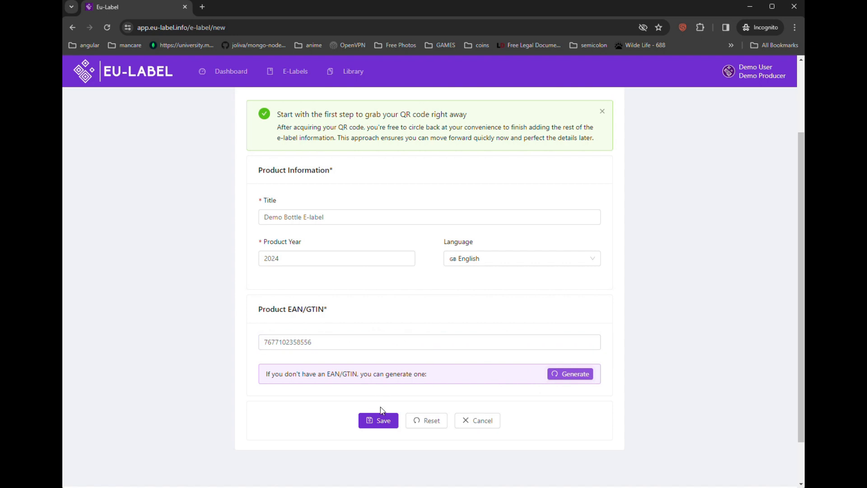
left_click(382, 420)
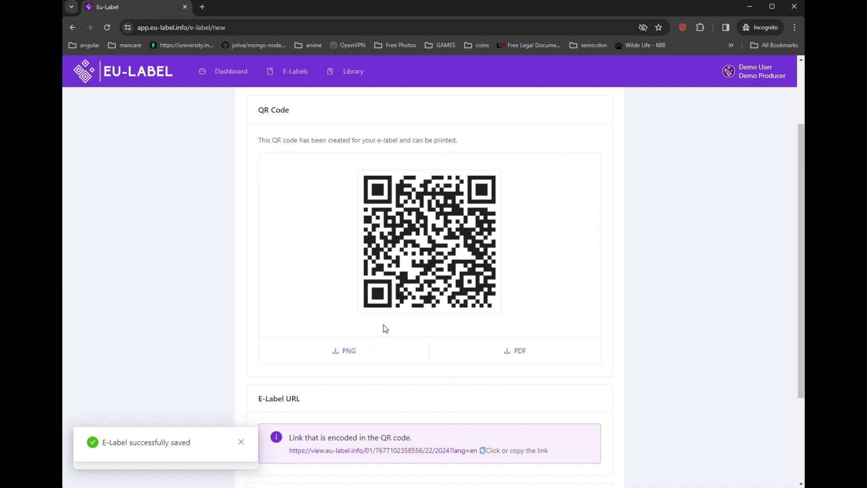
Review the created QR code and its encoded link, and continue to the detailed e-label form.
scroll(307, 261, "up", 2)
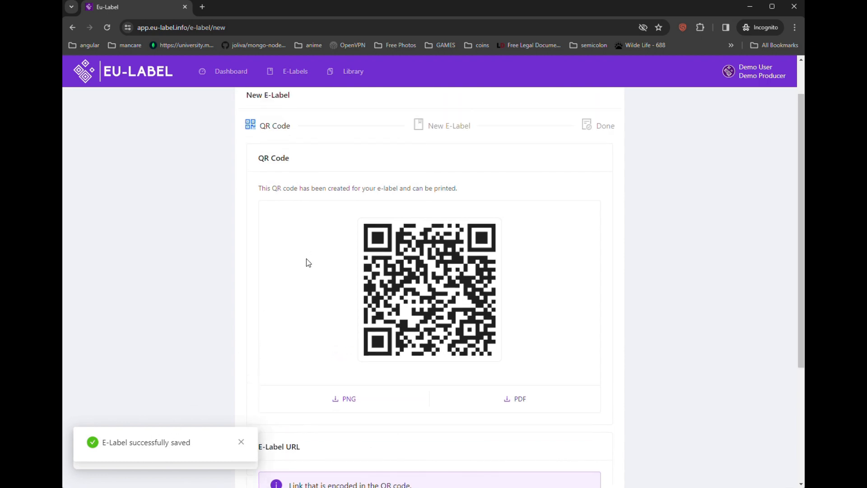
scroll(435, 316, "down", 2)
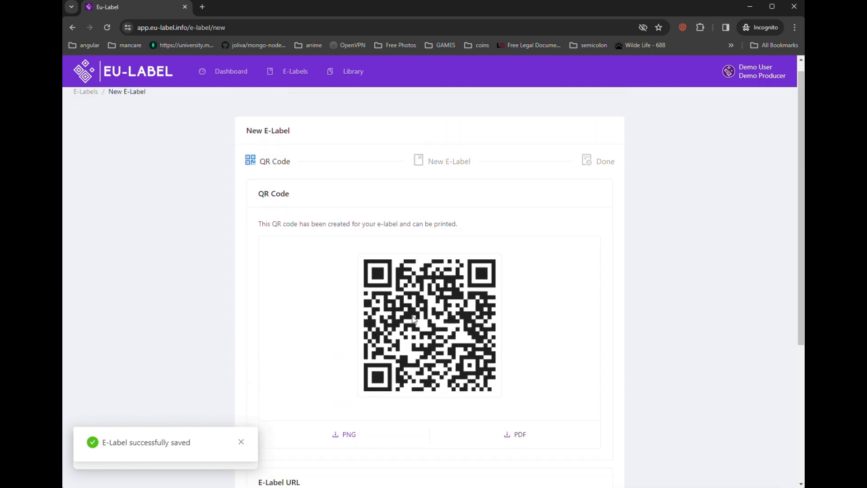
scroll(637, 353, "up", 1)
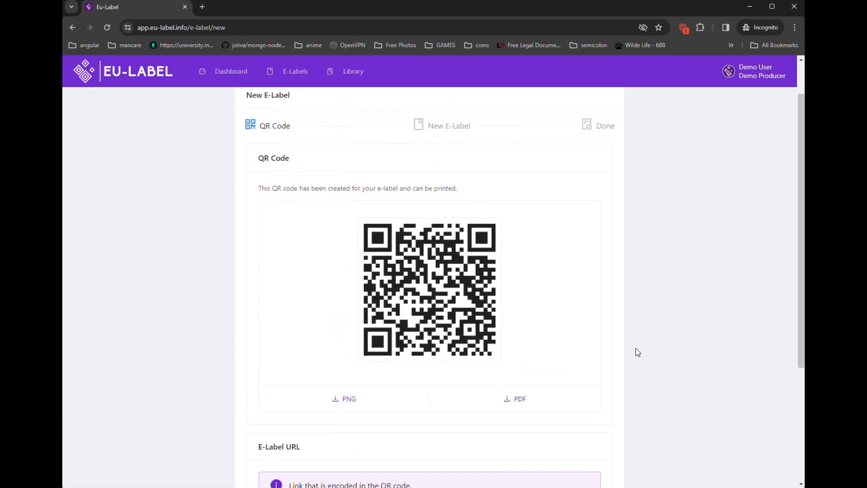
scroll(638, 353, "down", 2)
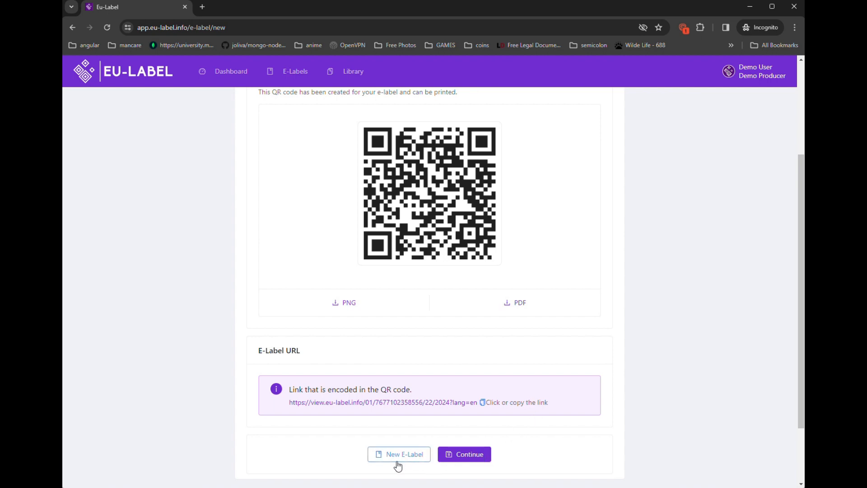
left_click(469, 459)
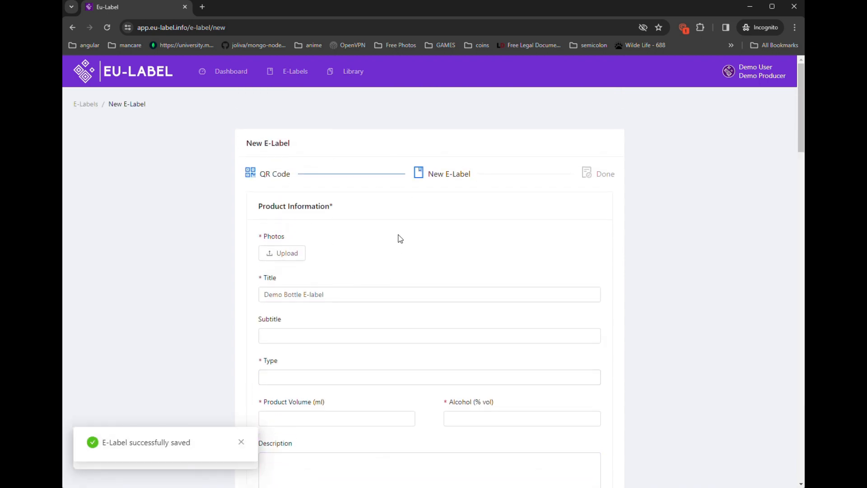
Upload "round-bottle-black-cropped-demo-label-qr.png" as the product photo of the new e-label.
left_click(289, 256)
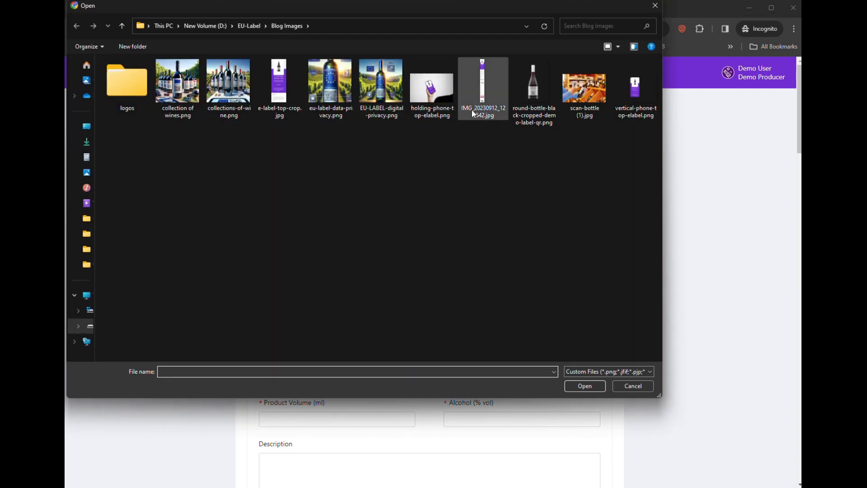
left_click(534, 90)
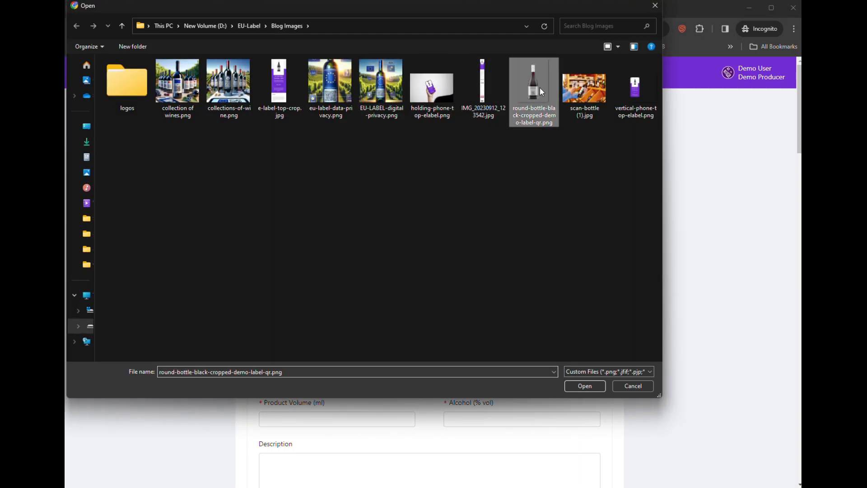
left_click(584, 386)
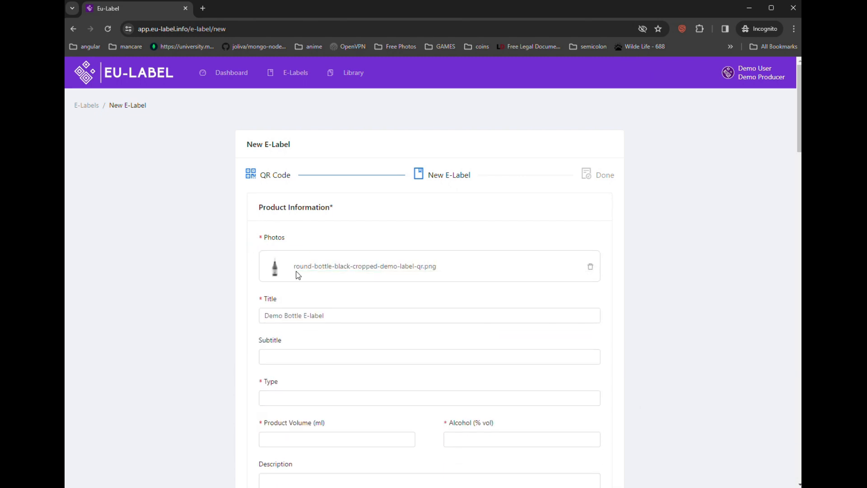
Enter "Subtitle info" as the product's subtitle and "Red Wine" as its type.
scroll(240, 271, "down", 2)
left_click(272, 260)
type("Subtitle info")
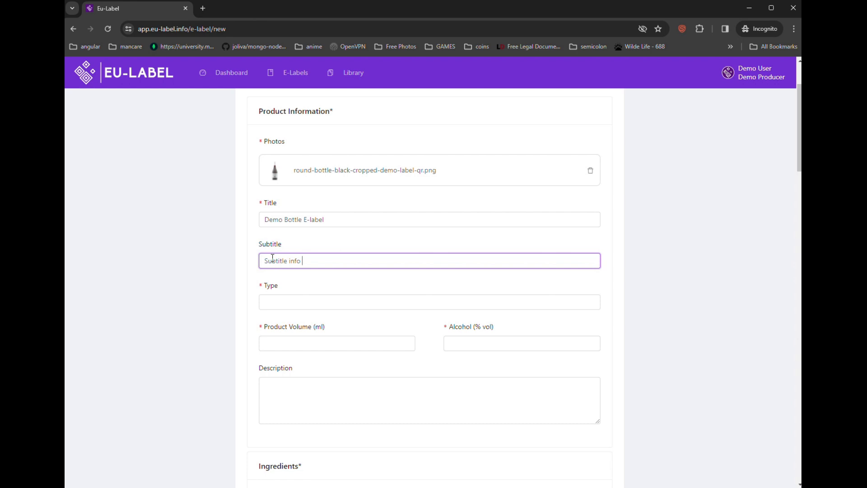
left_click(285, 306)
type("Red Wine")
Set the product volume to 750 ml and alcohol to 13 % vol, and enter the description "This is fine red wine".
left_click(291, 343)
type("750")
left_click(490, 341)
type("13")
scroll(341, 344, "down", 1)
left_click(342, 344)
type("This is fine red wine")
scroll(362, 237, "down", 3)
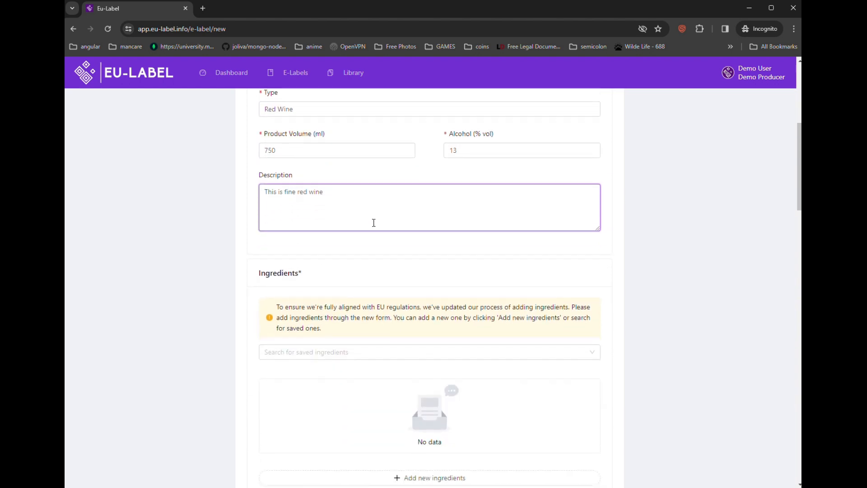
Start a new ingredients module named "Ingredients for red wine" with packaging gases set to "Bottled in a protective atmosphere".
scroll(374, 222, "down", 2)
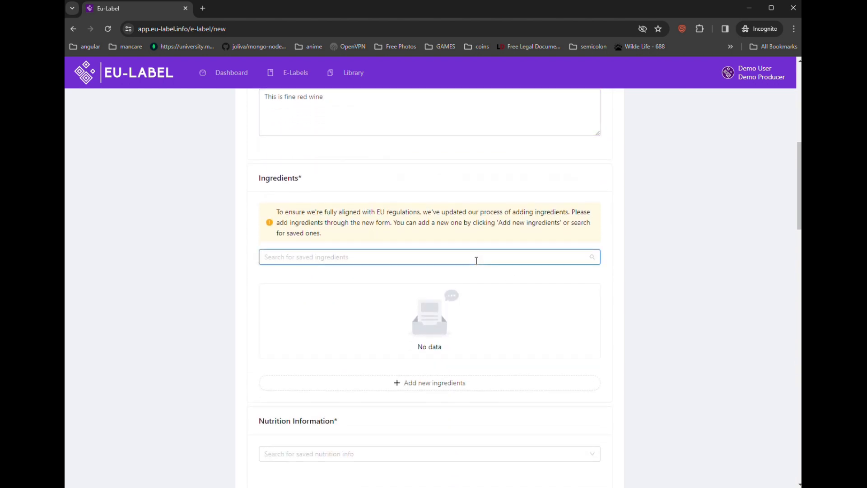
type("Ingred")
left_click(591, 257)
left_click(422, 383)
left_click(285, 162)
type("Ingredients for red wine")
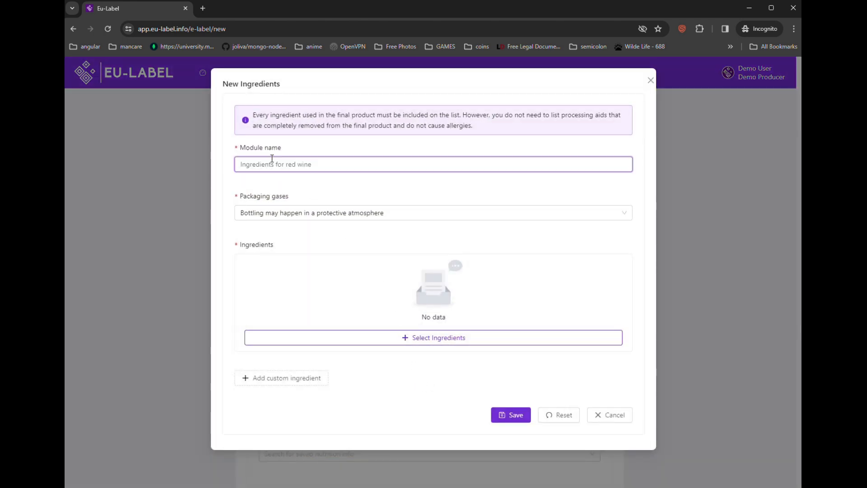
left_click(322, 219)
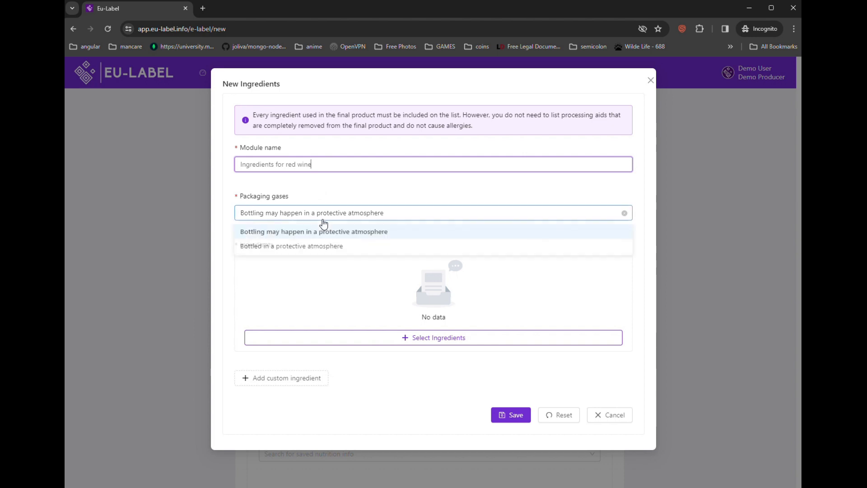
left_click(316, 248)
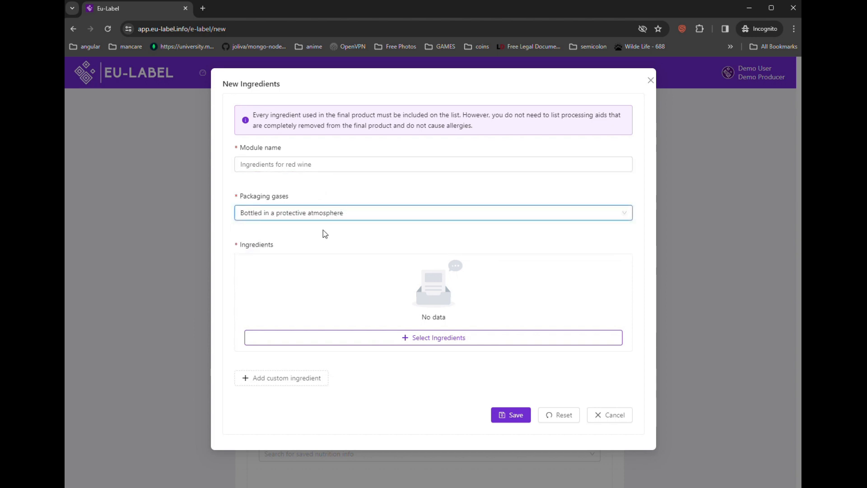
Select grapes, concentrated grape must as enrichment substance, and the acidity regulators calcium sulphate and tartaric acid as ingredients.
left_click(424, 341)
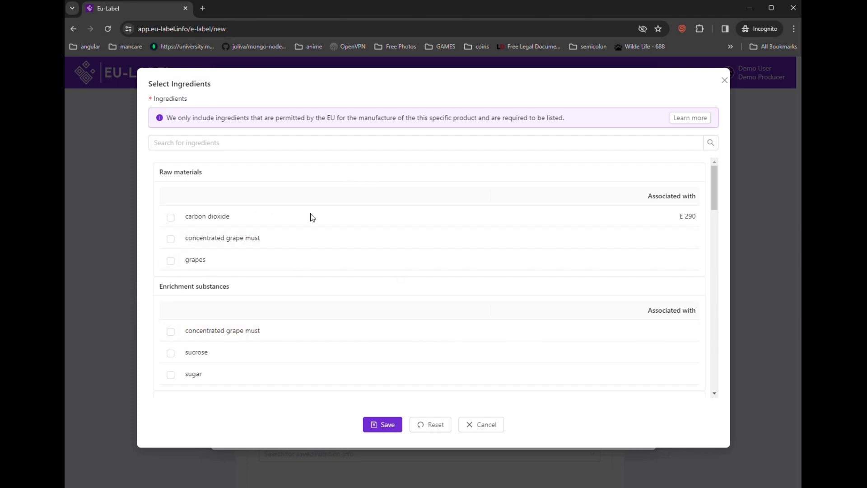
left_click(194, 266)
scroll(296, 244, "down", 1)
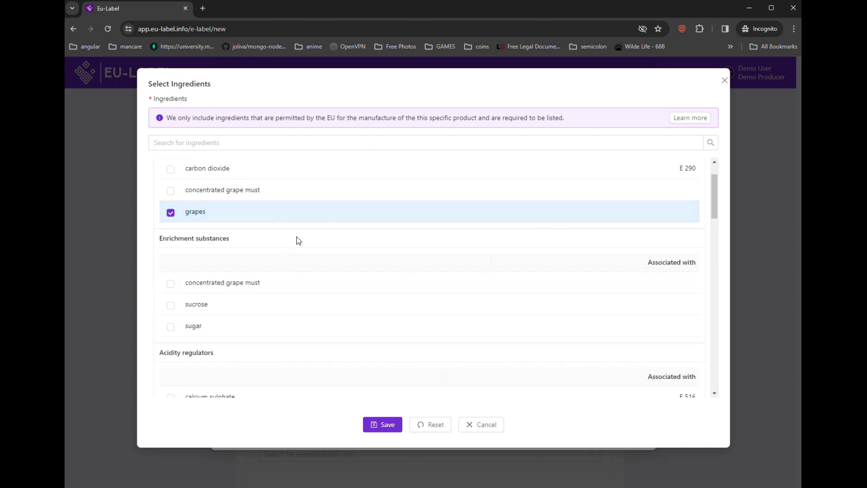
left_click(253, 283)
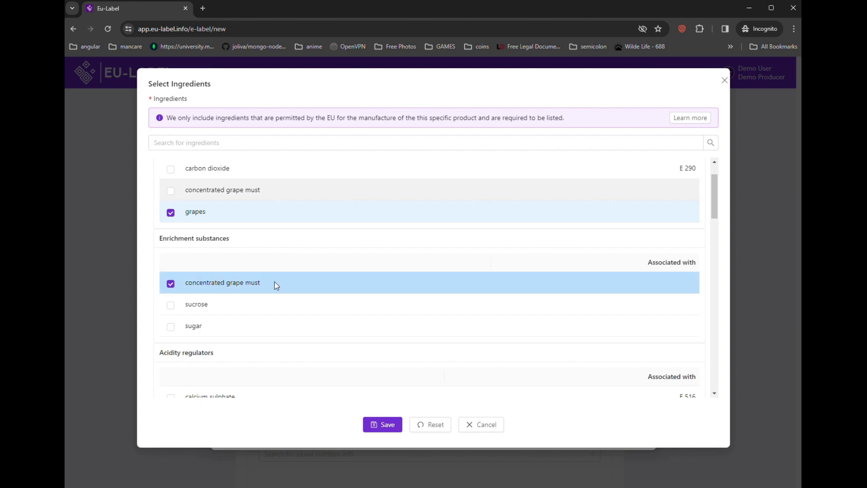
scroll(323, 270, "down", 3)
left_click(223, 253)
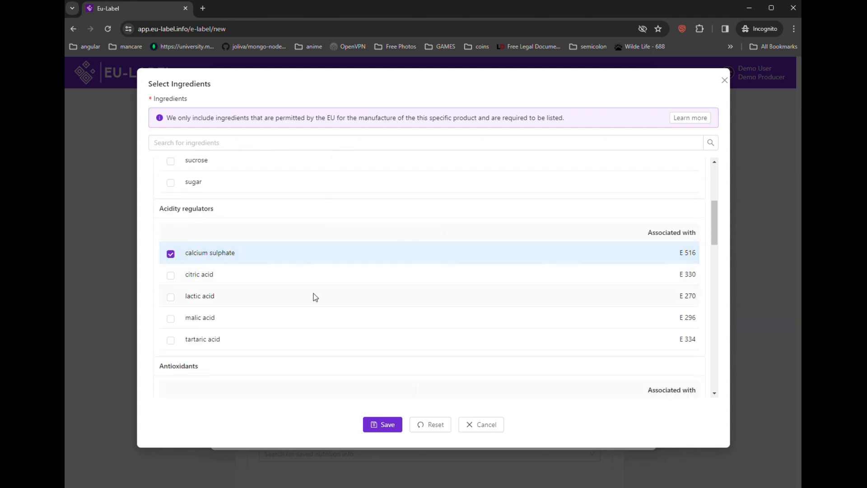
left_click(311, 337)
Add the antioxidant ascorbic acid and the stabilizing agent gum arabic, and save the ingredient selection.
scroll(346, 276, "down", 3)
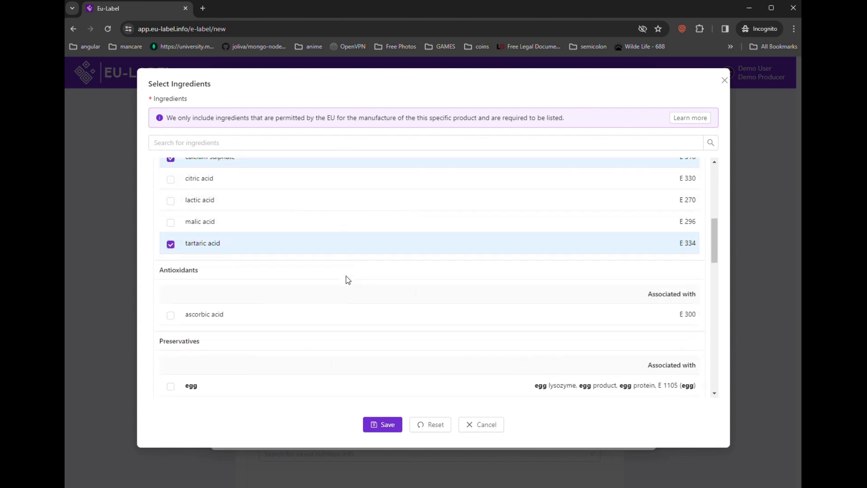
scroll(300, 269, "down", 4)
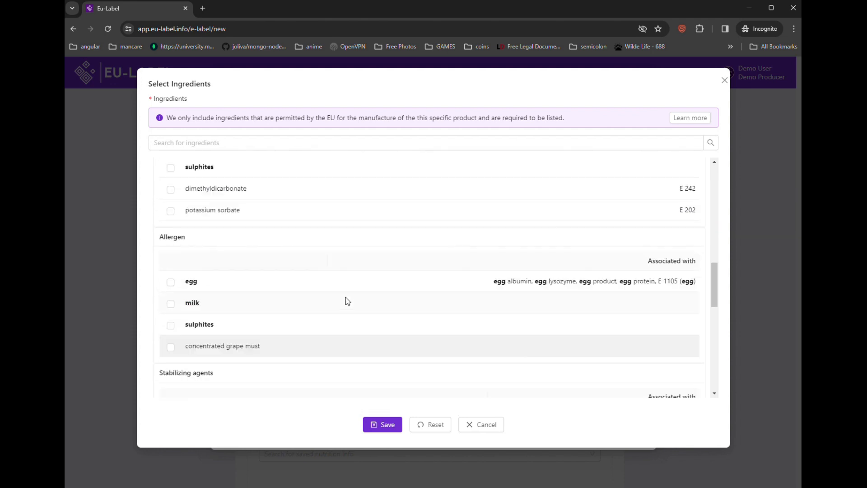
scroll(384, 277, "down", 2)
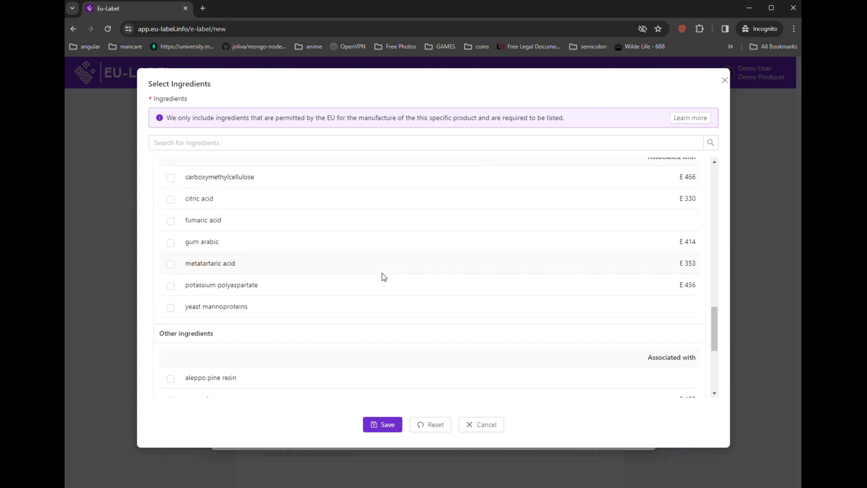
left_click(171, 243)
scroll(325, 254, "down", 2)
scroll(323, 254, "down", 3)
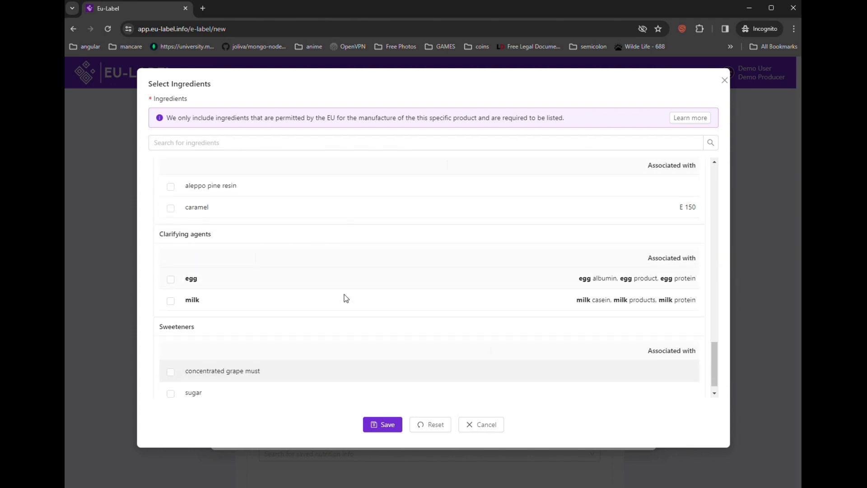
left_click(370, 420)
scroll(551, 326, "down", 2)
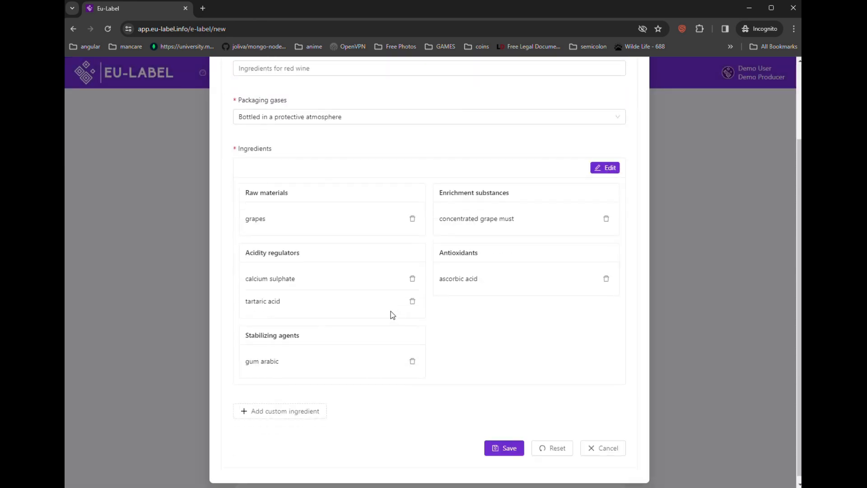
Add a custom ingredient named "My custom ingredient" in the Preservatives category with the egg allergen.
scroll(528, 386, "up", 1)
scroll(521, 385, "down", 1)
left_click(275, 412)
left_click(377, 132)
type("My custom ingredient")
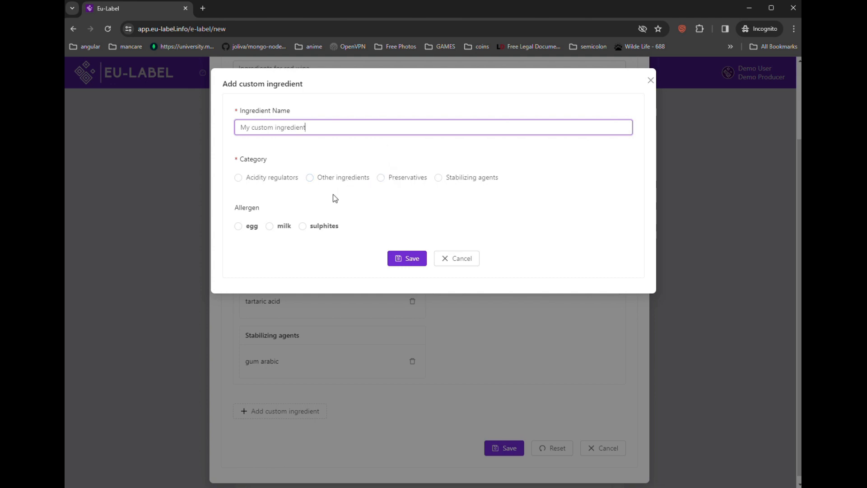
left_click(382, 178)
left_click(245, 229)
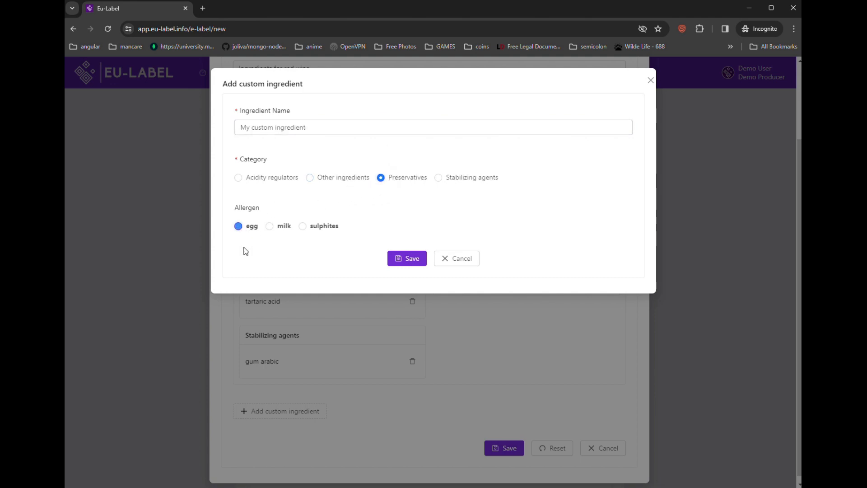
left_click(389, 258)
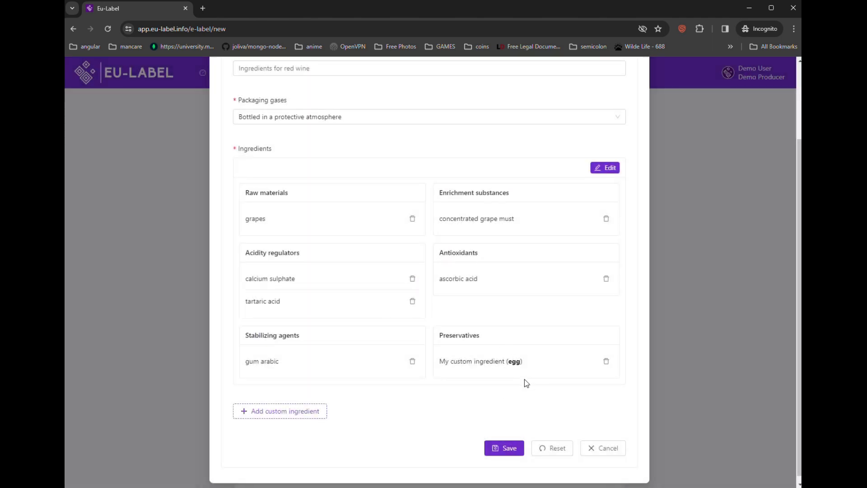
Save the red wine ingredients module and check it among the saved ingredients of the e-label.
left_click(503, 447)
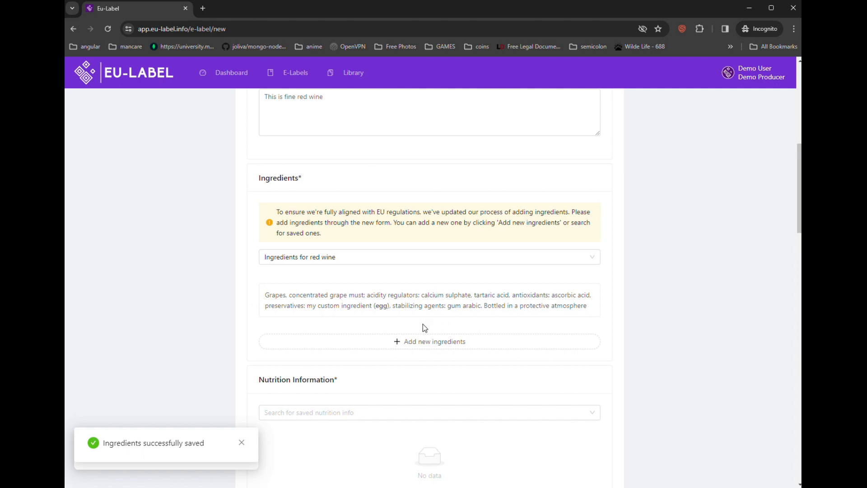
left_click(459, 258)
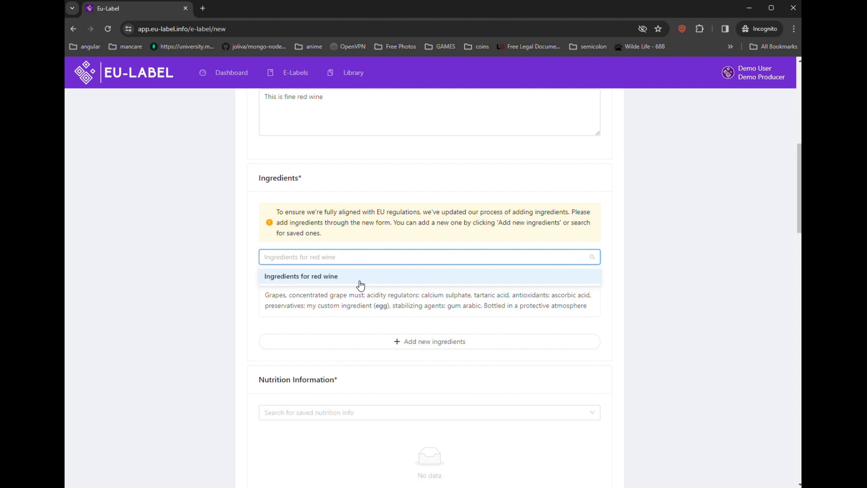
left_click(408, 256)
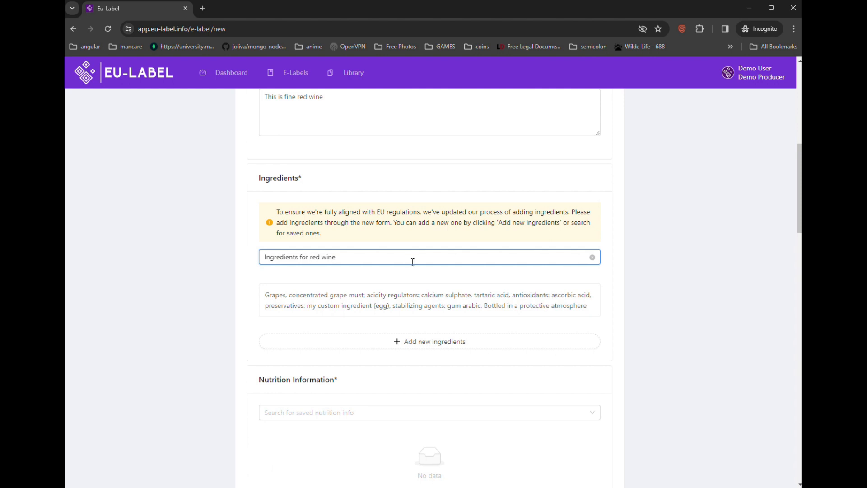
Start a new nutrition information entry named "Nutrition Info for Red Wine".
scroll(405, 251, "down", 2)
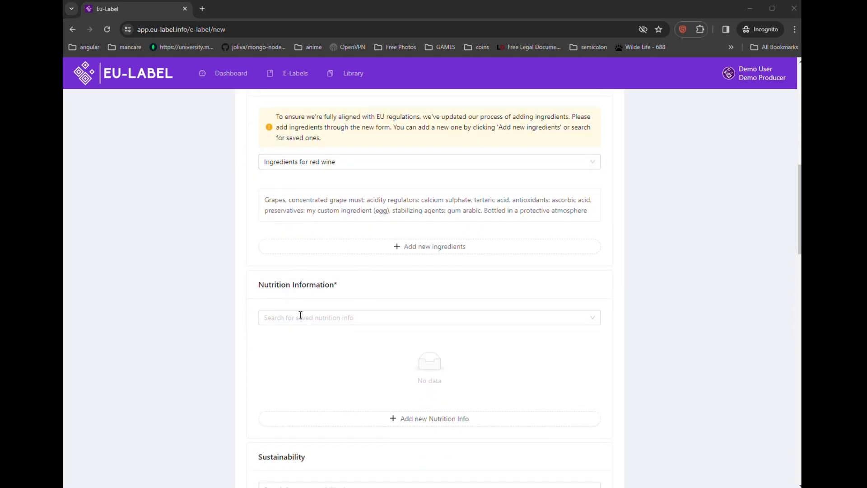
scroll(339, 359, "down", 1)
left_click(320, 270)
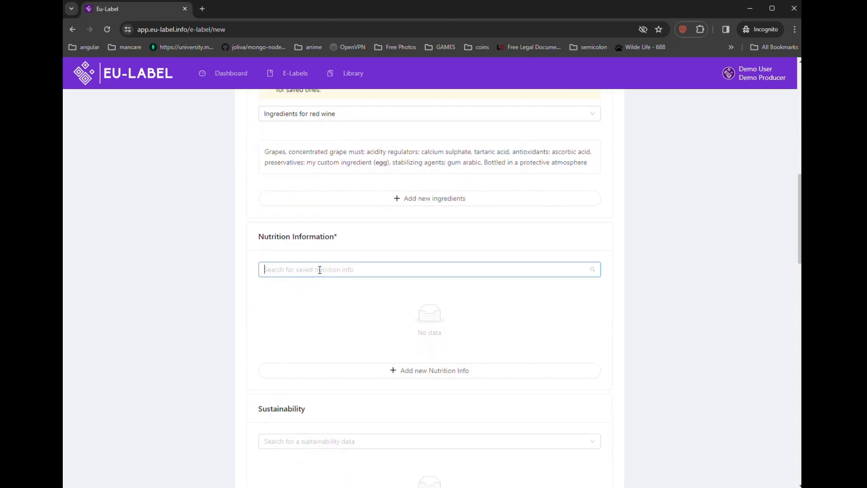
left_click(415, 371)
left_click(256, 187)
type("Nutrition Info for")
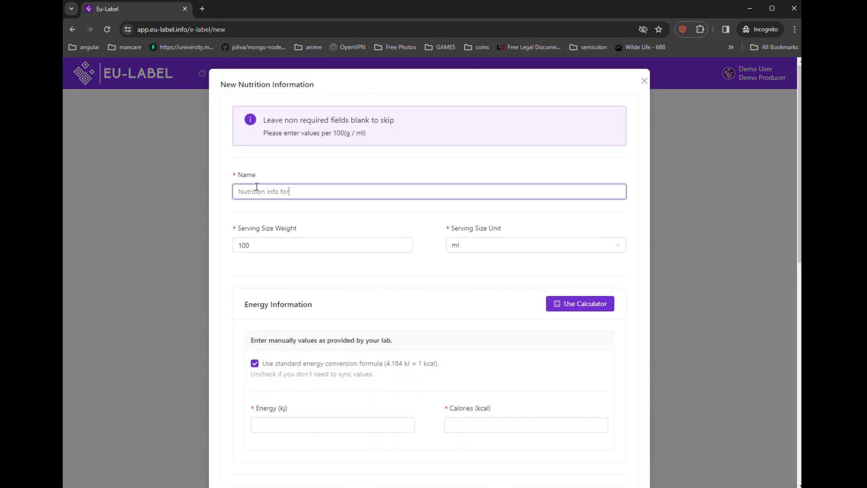
type(" Red Wine")
Enter the energy value manually as 370 kJ, keeping the standard energy conversion formula enabled.
scroll(415, 241, "down", 2)
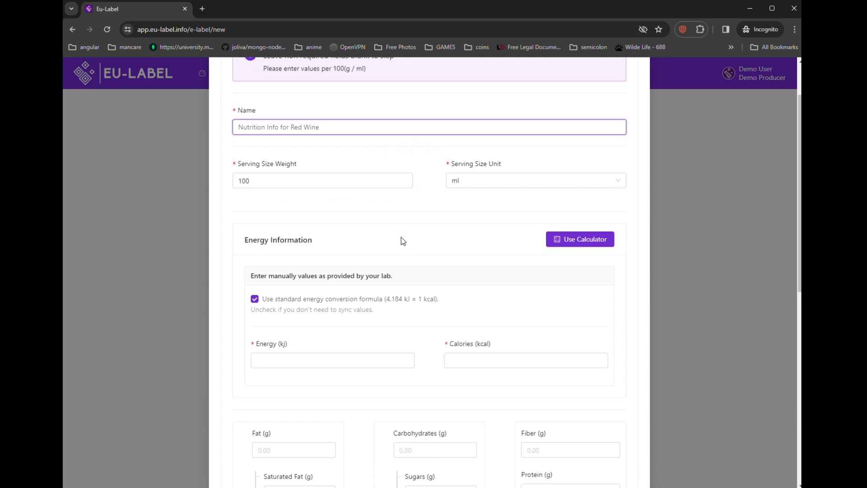
scroll(401, 237, "down", 1)
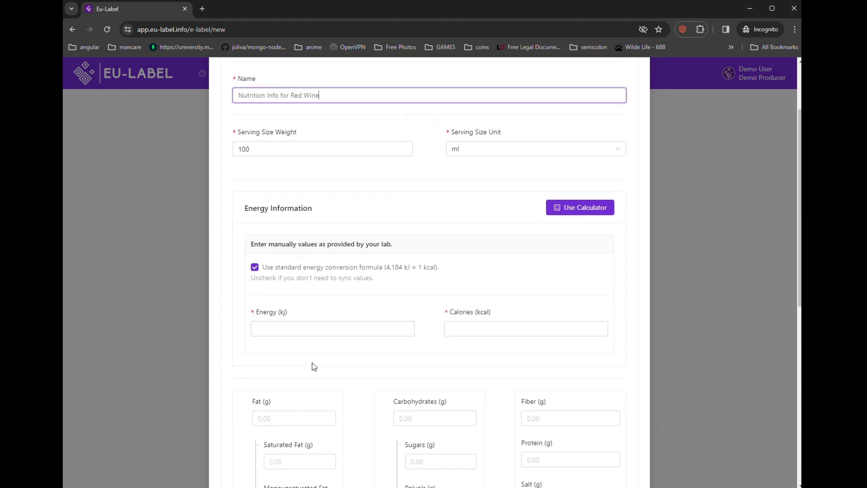
left_click(362, 327)
type("370")
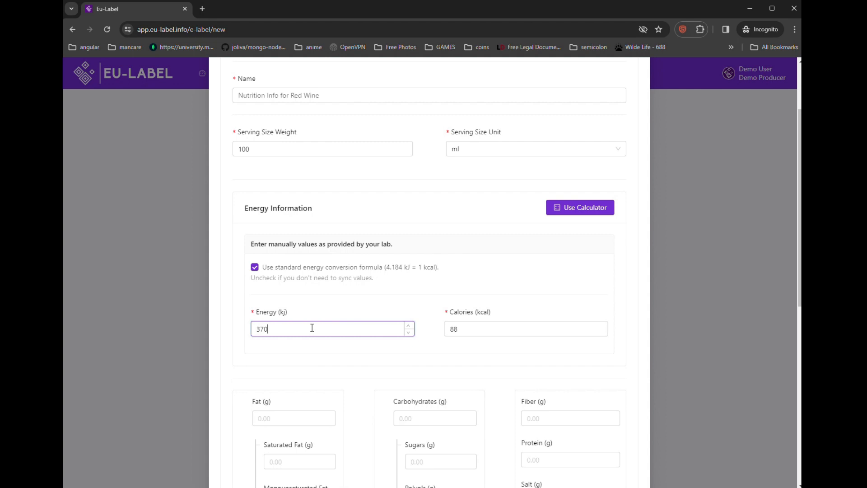
Calculate the energy value from 13 % alcohol, 0.2 g/l residual sugar, 0.2 g/l total acidity and 10 g/l glycerin.
left_click(570, 208)
left_click(215, 163)
type("13")
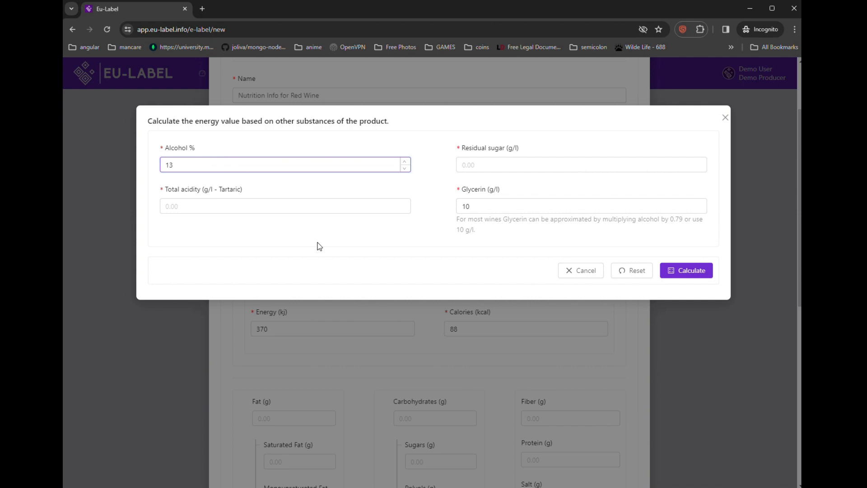
left_click(469, 160)
type("0.2")
key("Tab")
type("0.2")
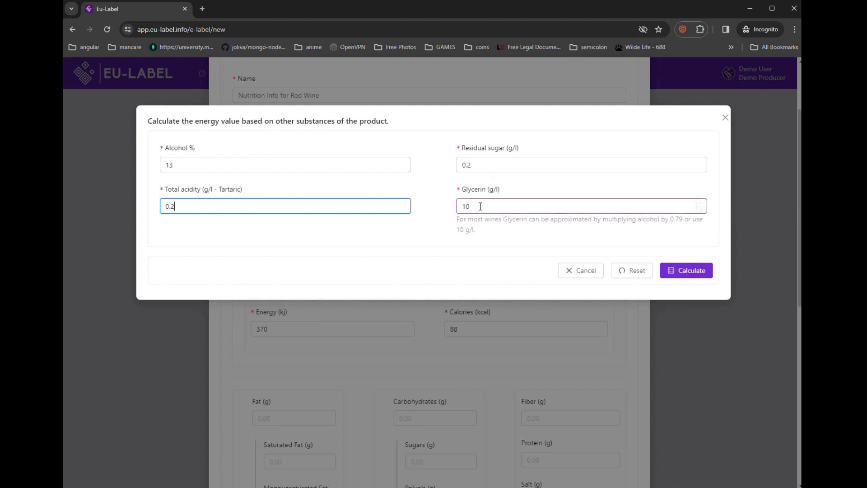
left_click(693, 273)
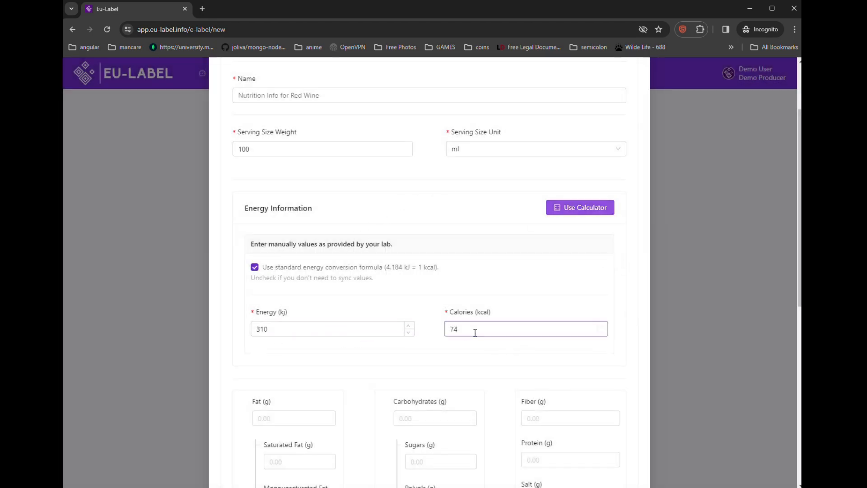
Enter 0.02 g sugars, 0.02 g carbohydrates and 0.01 g salt in the red wine nutrition information.
scroll(406, 245, "down", 4)
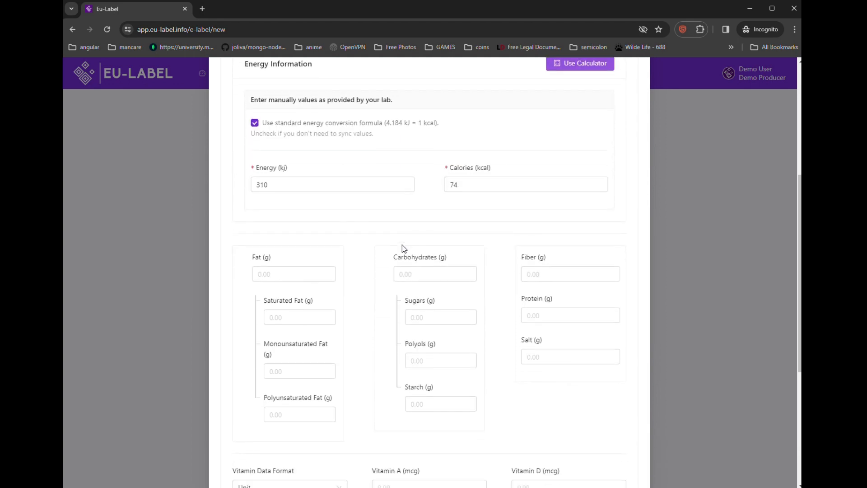
left_click(295, 275)
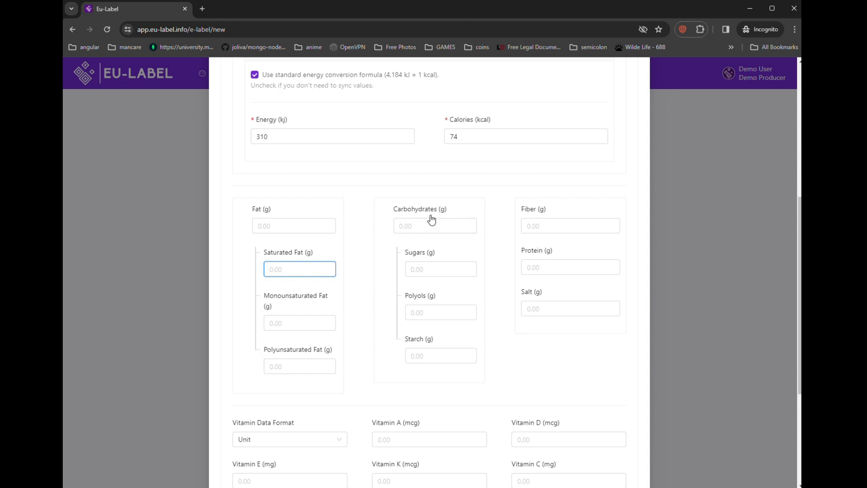
left_click(422, 273)
type("0.02")
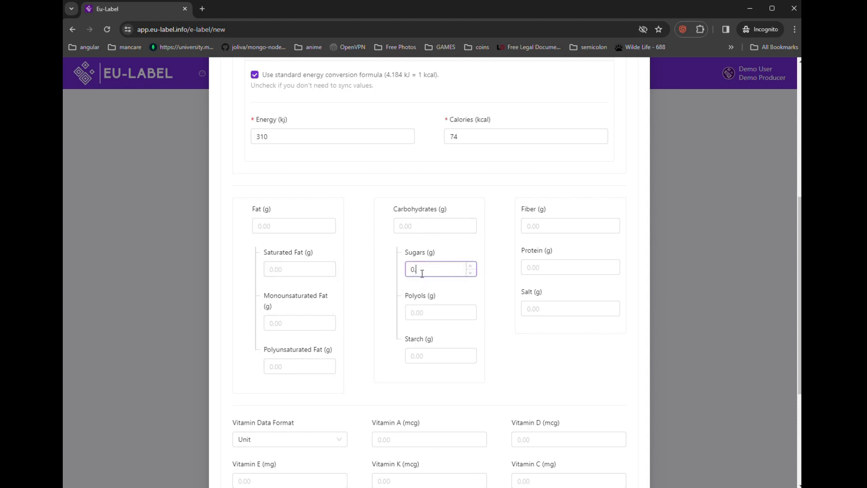
left_click(428, 231)
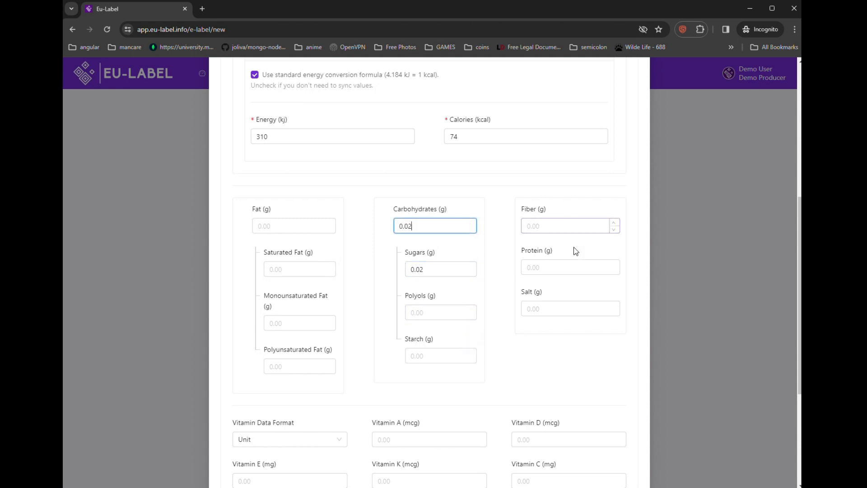
left_click(539, 309)
type("0.01")
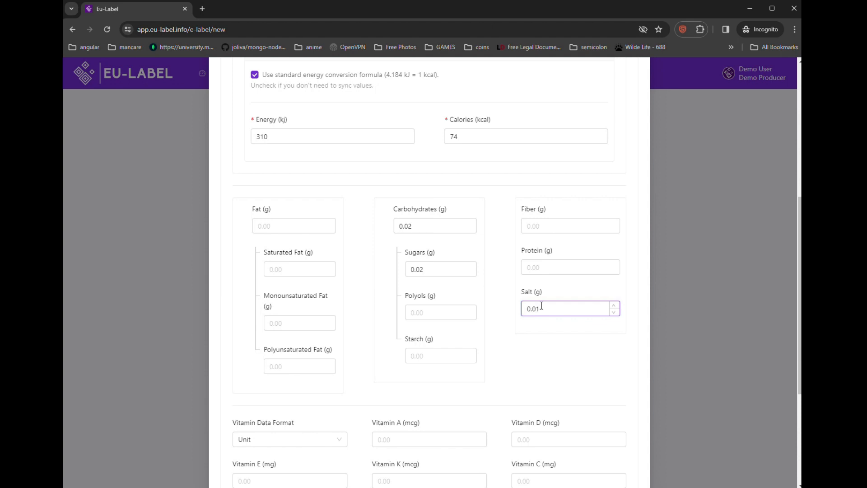
Switch the vitamin data format to Percentage and back to Unit.
scroll(556, 334, "down", 3)
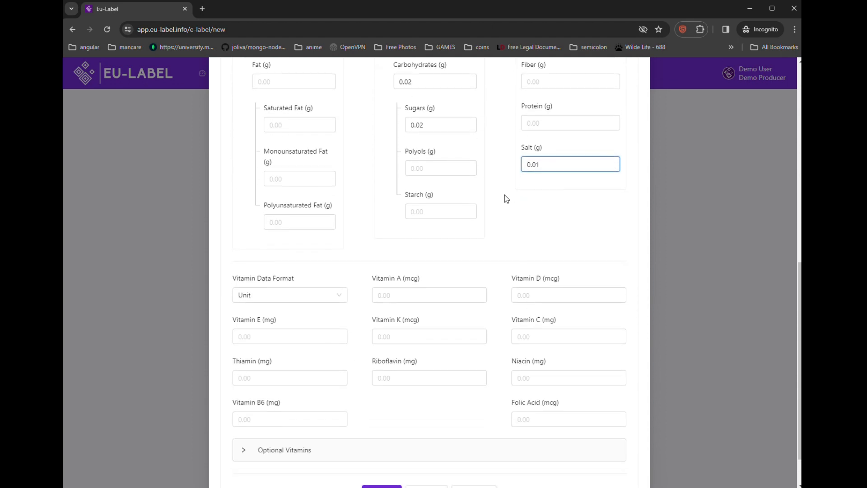
scroll(325, 257, "down", 1)
left_click(340, 251)
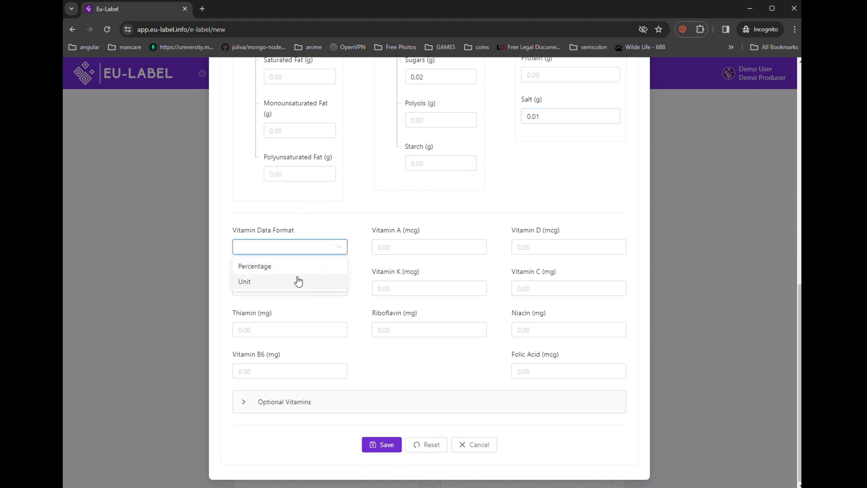
left_click(301, 271)
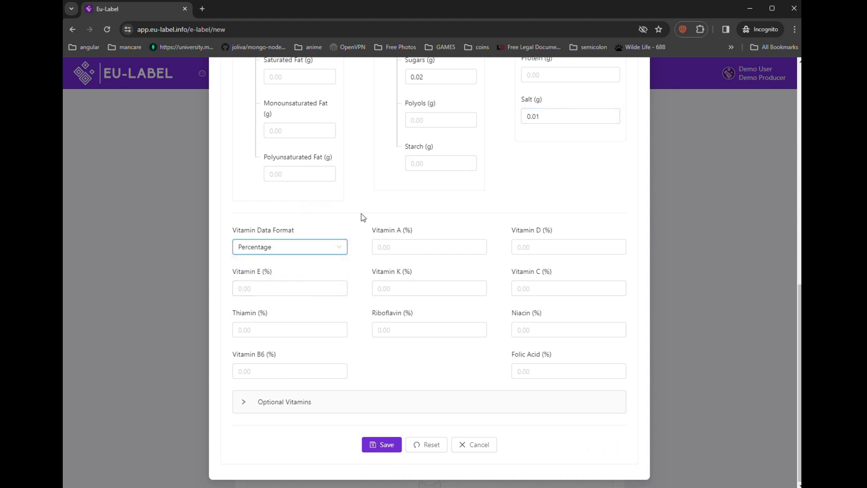
left_click(322, 254)
left_click(299, 282)
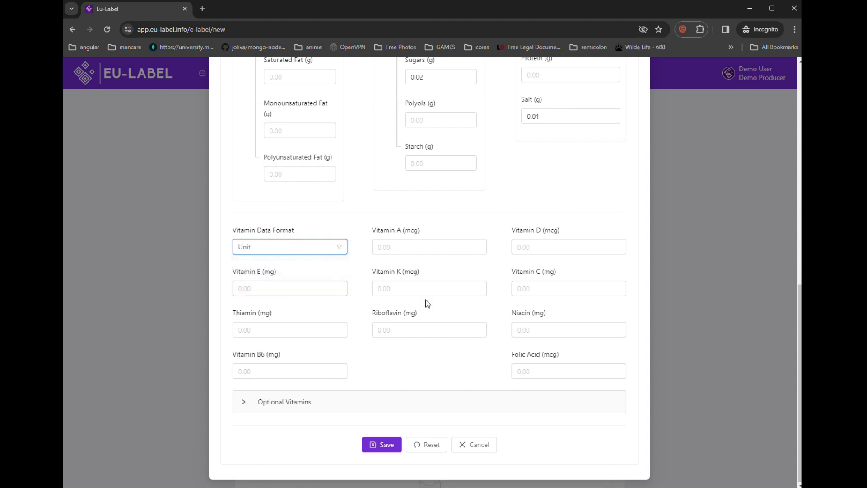
Expand the optional vitamins section, look through its vitamin and mineral fields, and collapse it again.
left_click(348, 398)
scroll(386, 311, "down", 5)
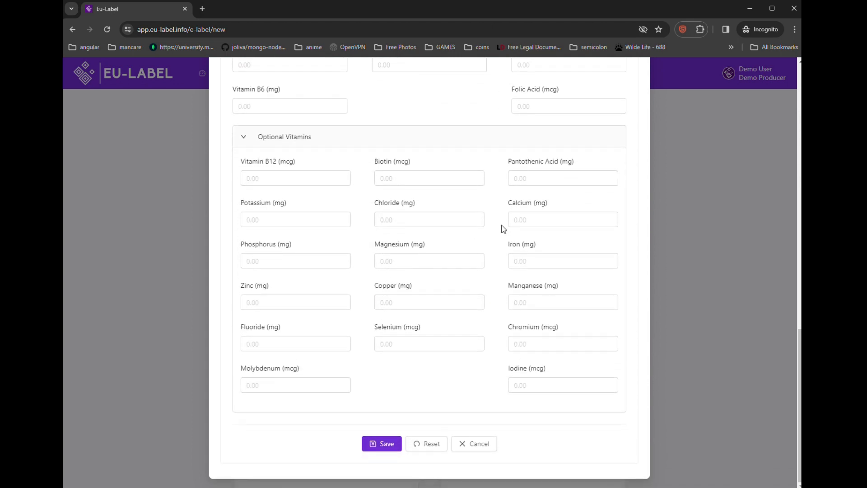
left_click(244, 137)
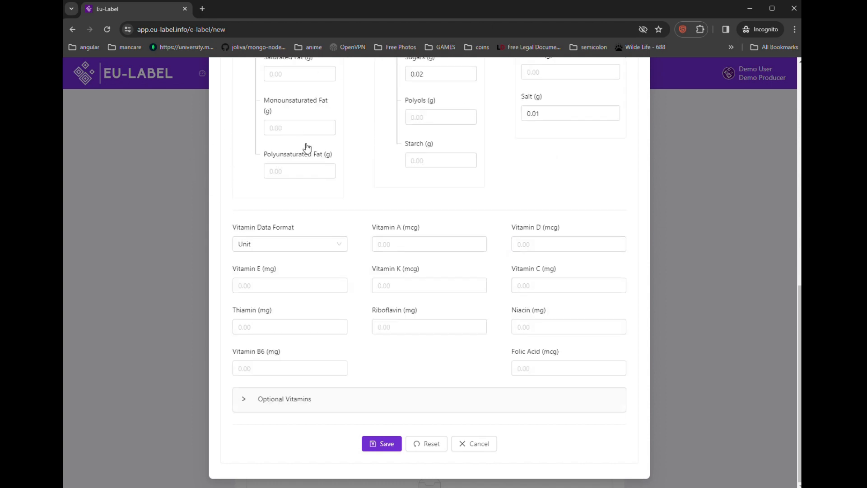
Save the red wine nutrition information and check it among the saved nutrition entries of the e-label.
left_click(380, 444)
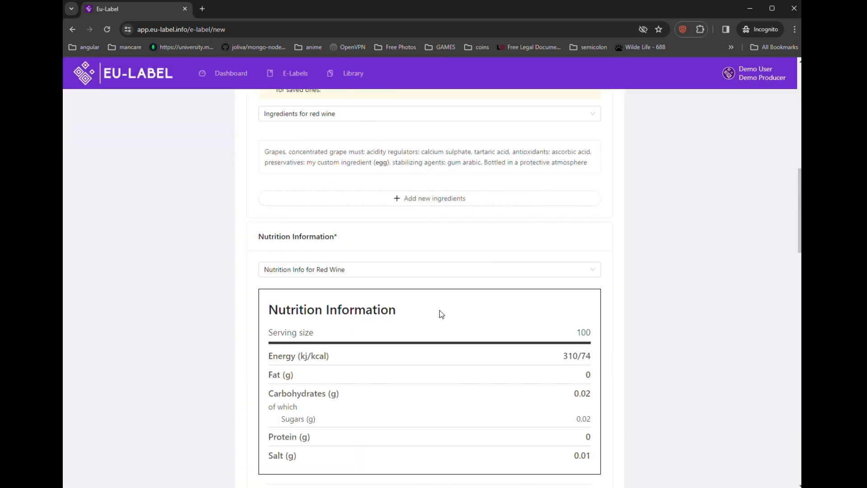
scroll(253, 271, "down", 2)
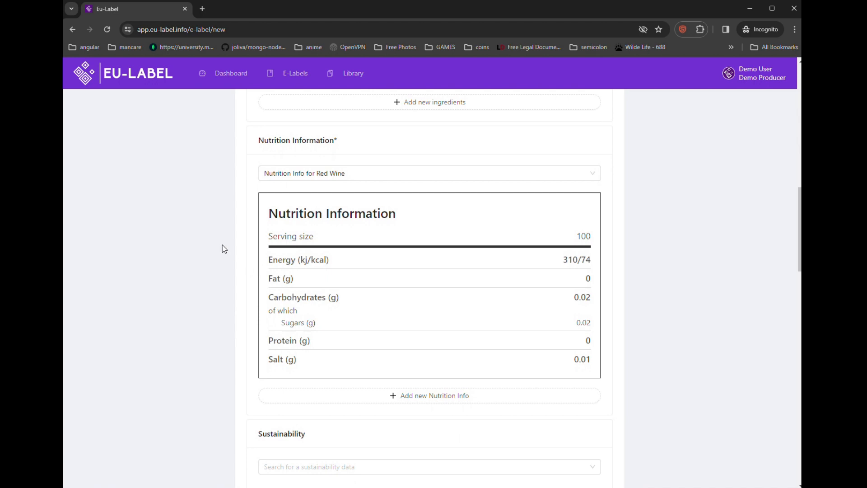
left_click(412, 174)
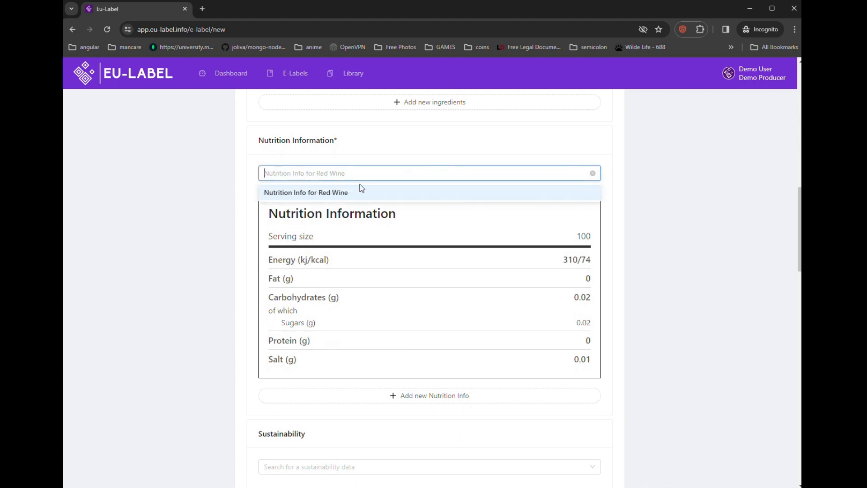
left_click(194, 192)
Start a new sustainability entry named "Sustenability Module - Demo".
scroll(223, 229, "down", 4)
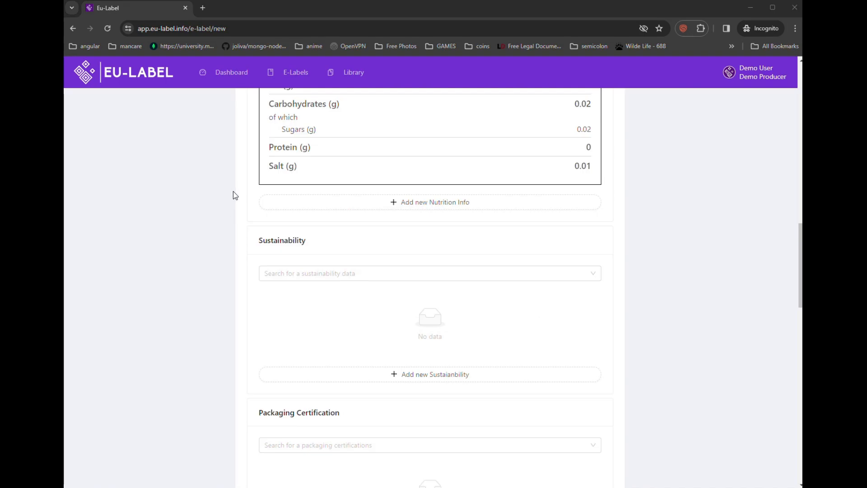
scroll(233, 192, "down", 2)
left_click(302, 176)
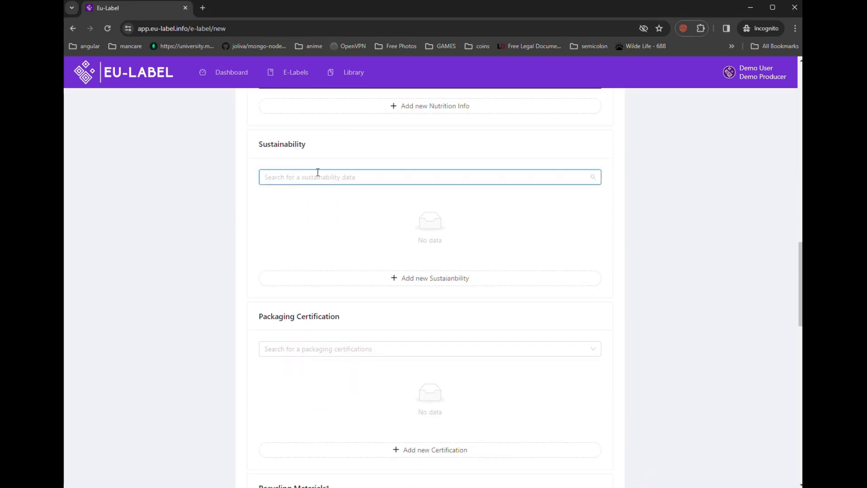
left_click(405, 278)
left_click(208, 126)
type("Sustenability Module - Demo")
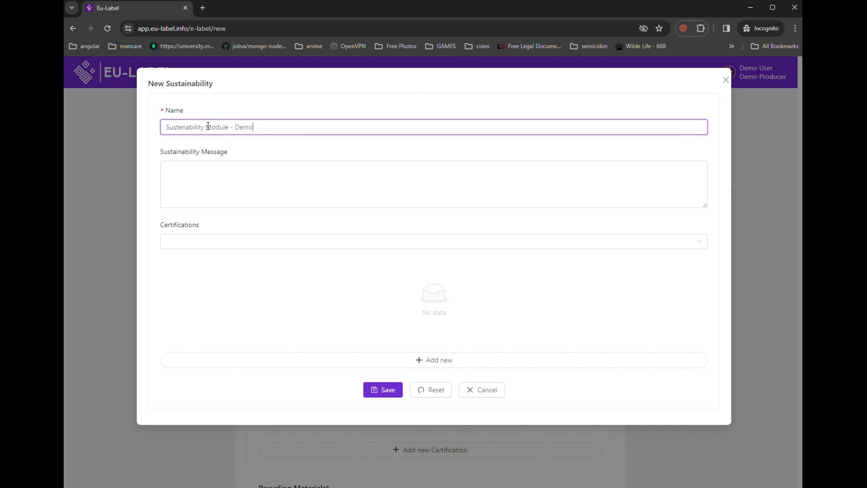
Add the B Corp, Bioland, Ecovin and Fair for life certifications to the sustainability module.
left_click(213, 173)
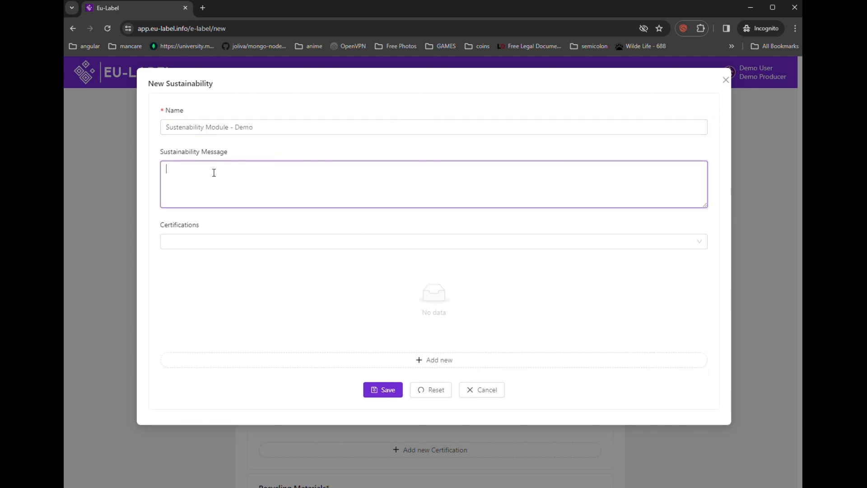
left_click(221, 244)
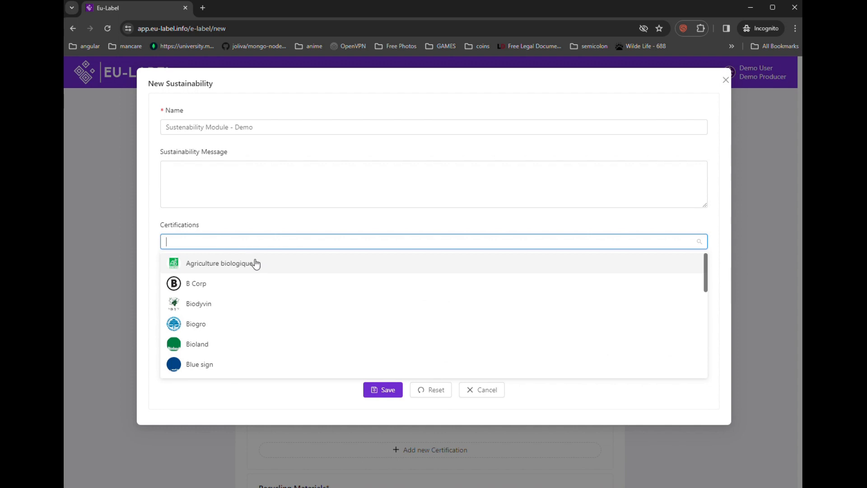
left_click(246, 283)
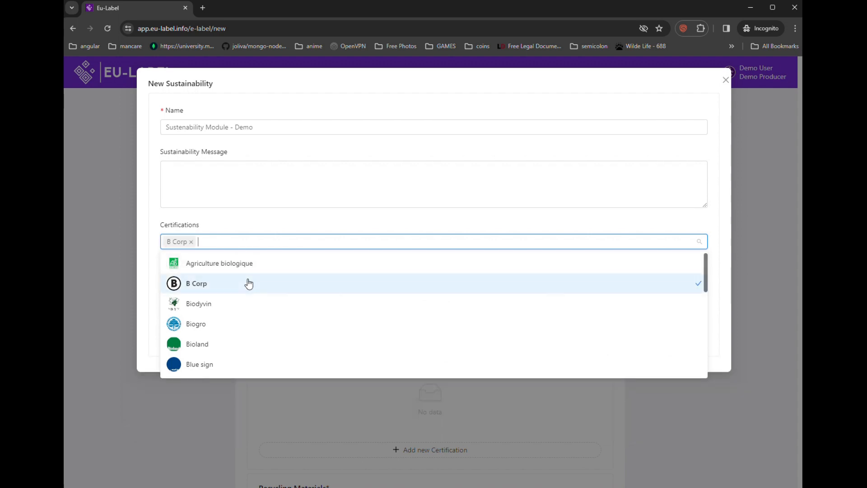
scroll(356, 305, "down", 1)
left_click(280, 296)
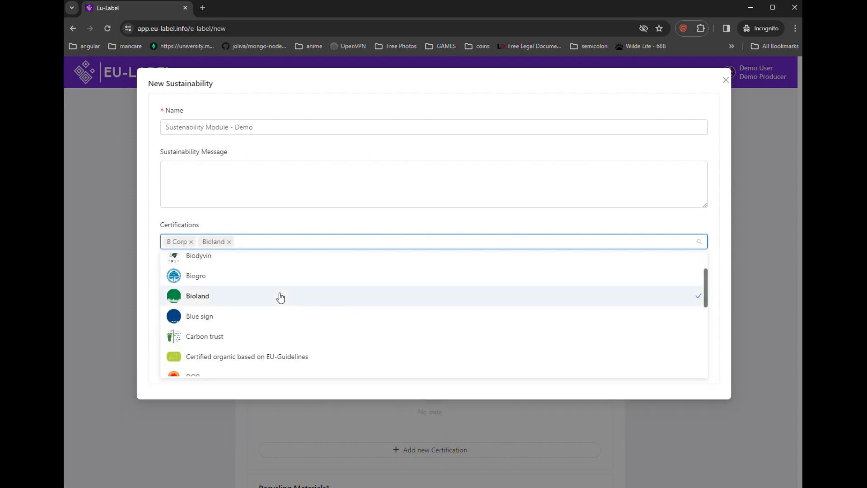
scroll(394, 307, "down", 1)
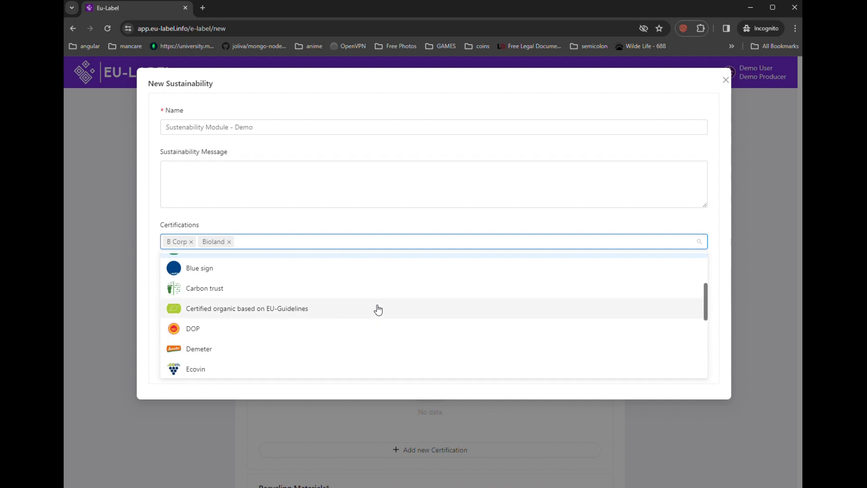
scroll(377, 310, "down", 1)
left_click(284, 321)
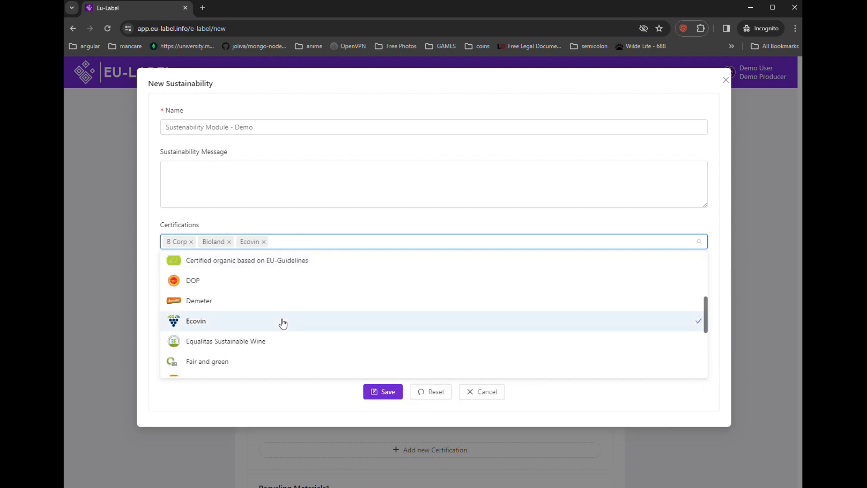
scroll(310, 323, "down", 1)
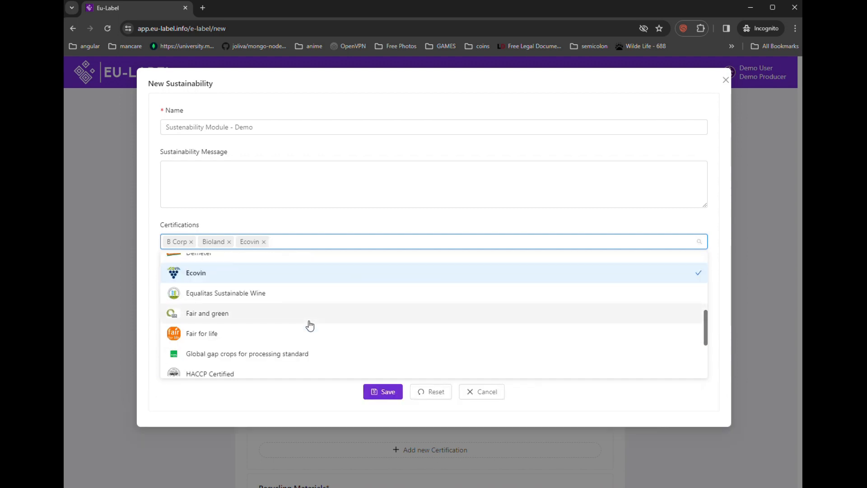
left_click(294, 336)
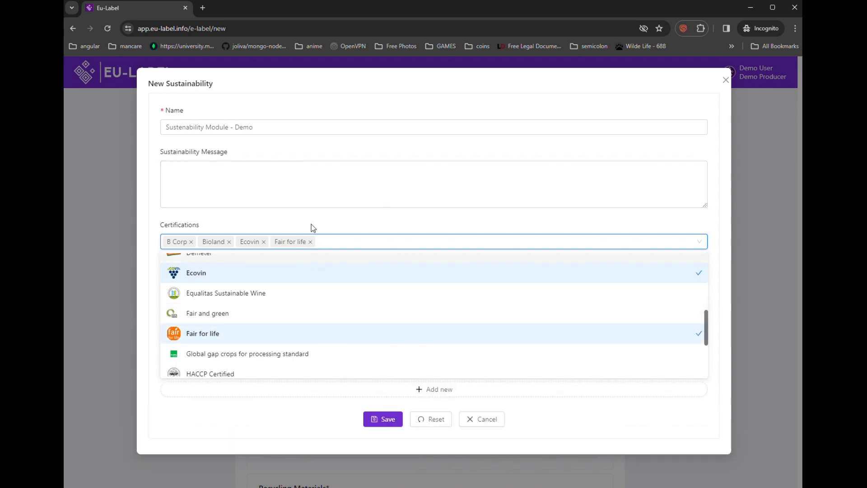
left_click(311, 224)
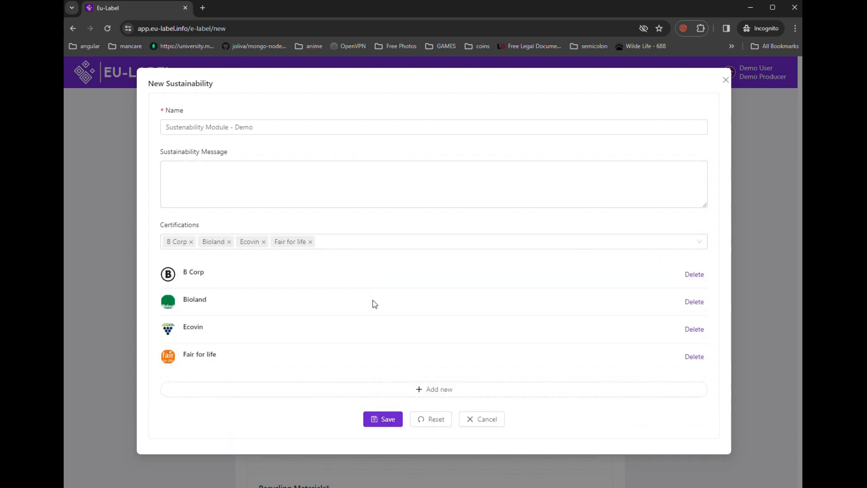
Set the sustainability message to "Be sustainable" and save the module to the e-label.
left_click(232, 180)
type("Be sustainable")
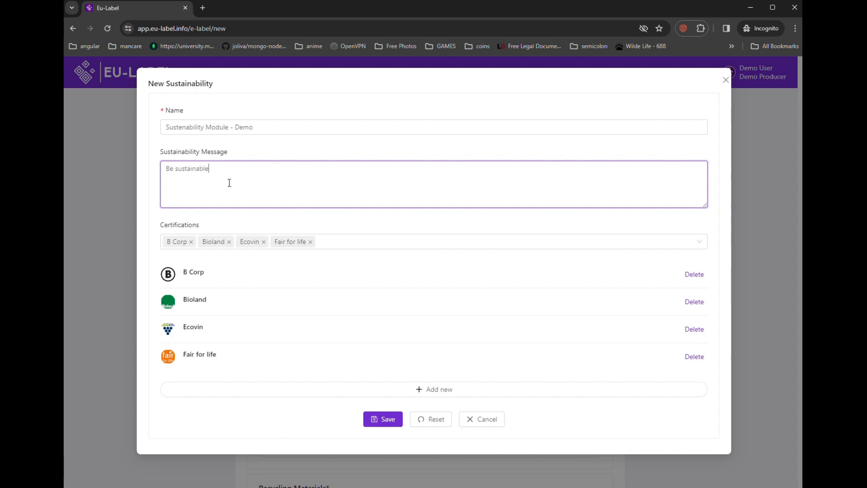
left_click(386, 422)
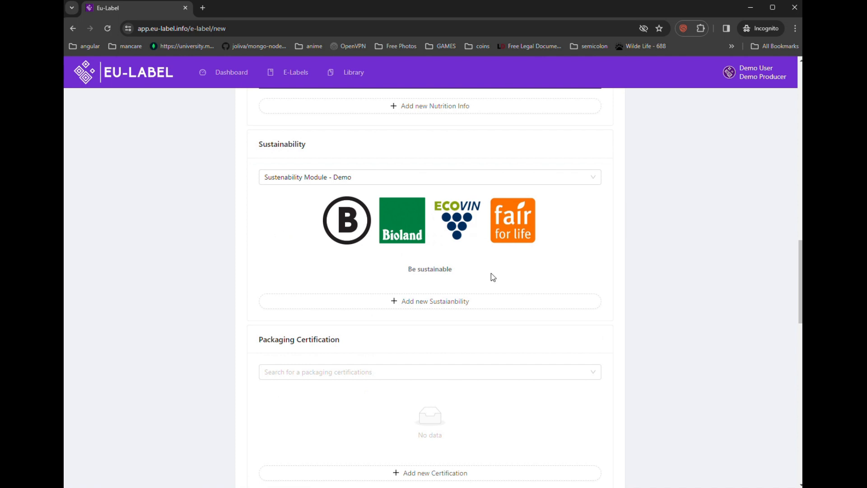
left_click(368, 177)
left_click(366, 177)
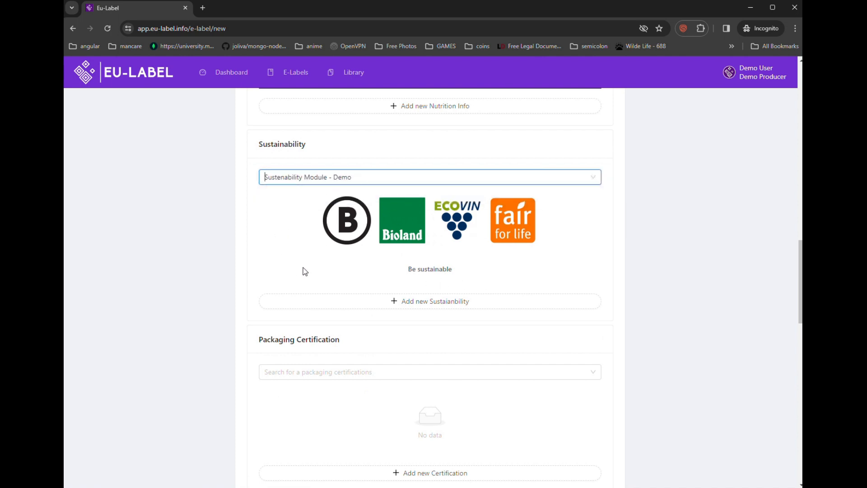
Start a new packaging certification named "Packaging module".
scroll(312, 271, "down", 3)
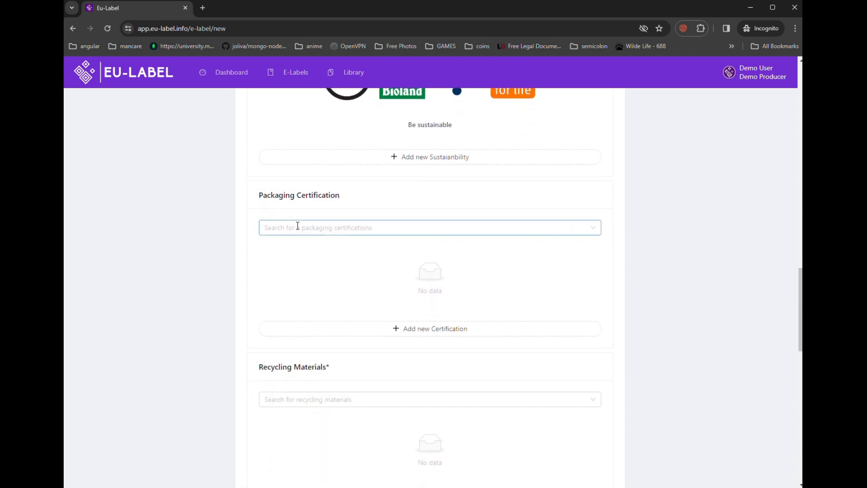
left_click(413, 329)
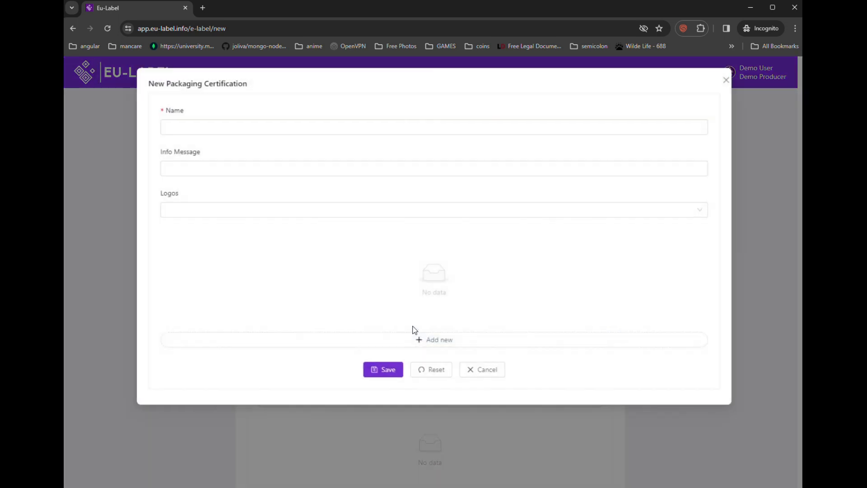
left_click(178, 127)
type("Packaging module")
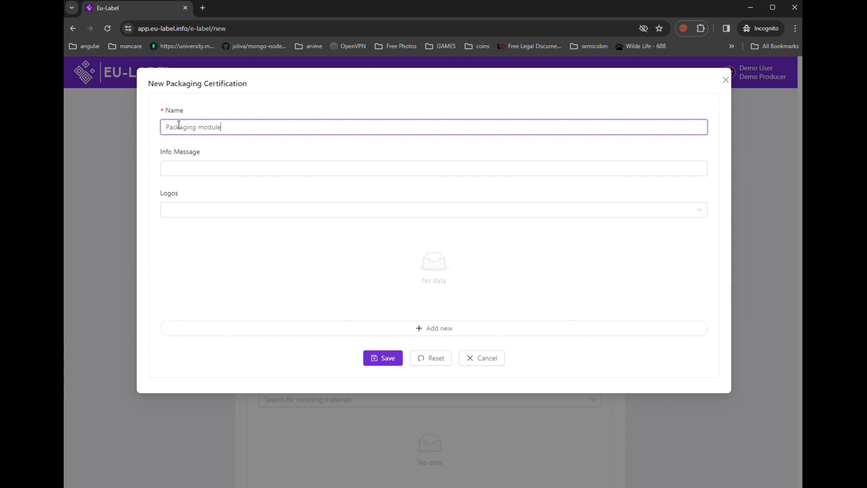
Add the FSC, Greendot and Recyclable logos to the packaging certification and save it to the e-label.
left_click(211, 213)
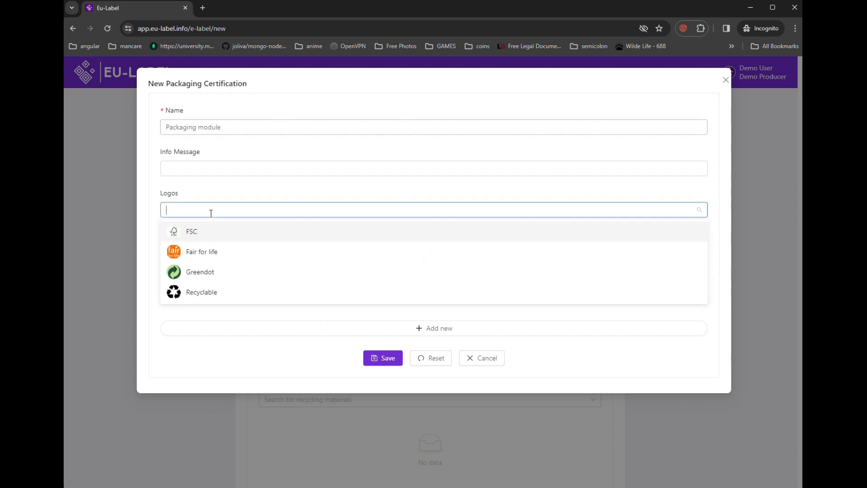
left_click(241, 238)
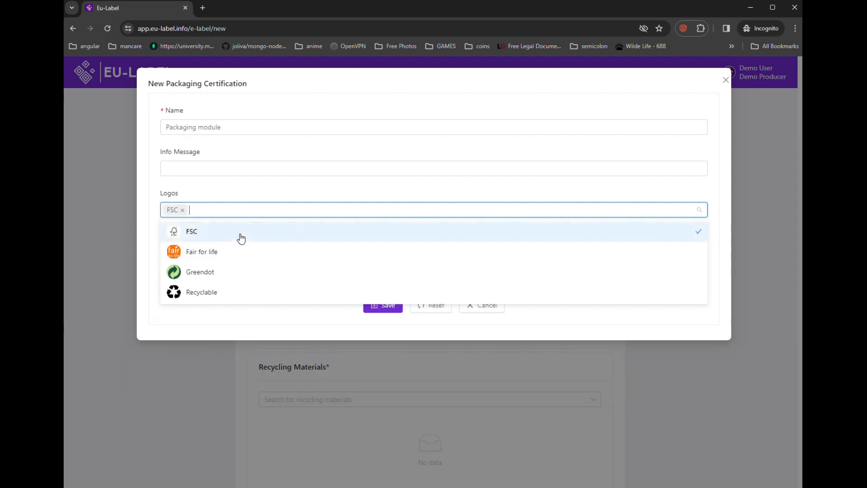
left_click(251, 273)
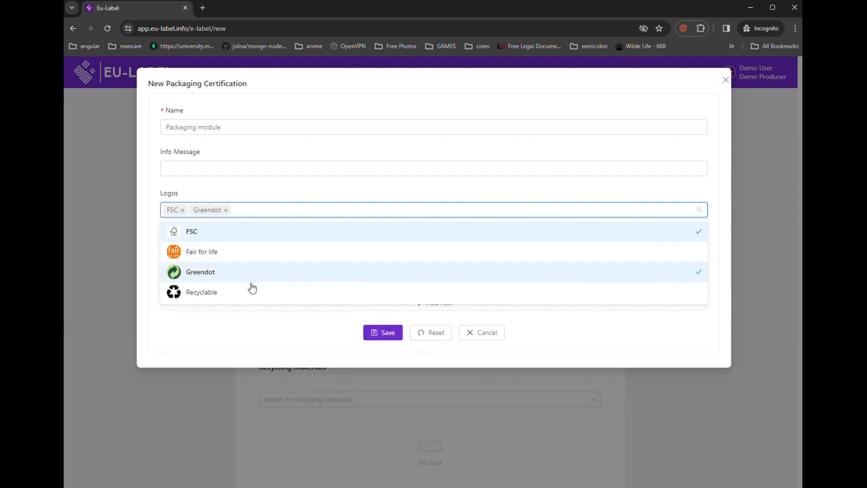
left_click(248, 292)
left_click(286, 174)
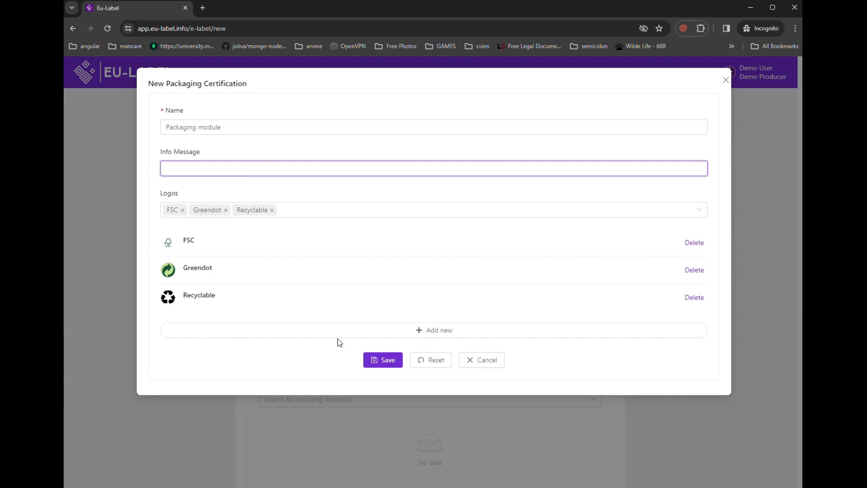
left_click(381, 360)
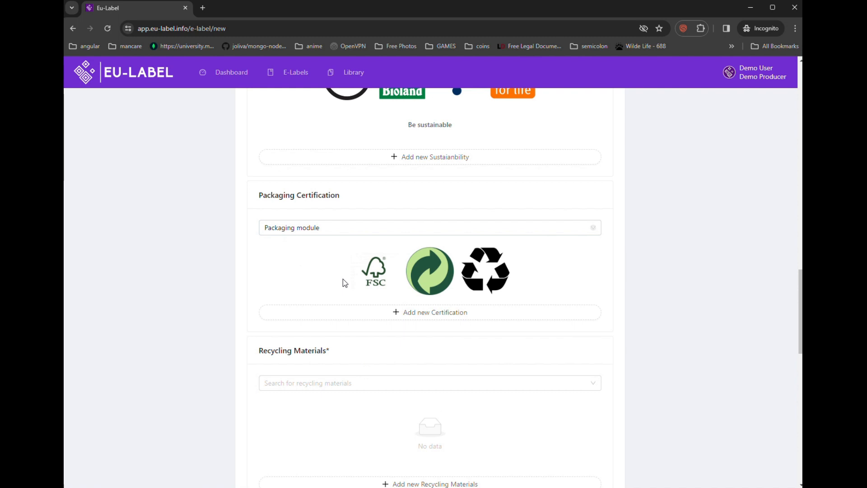
Start a new recycling materials entry named "Recycling Demo Materials".
scroll(592, 247, "down", 2)
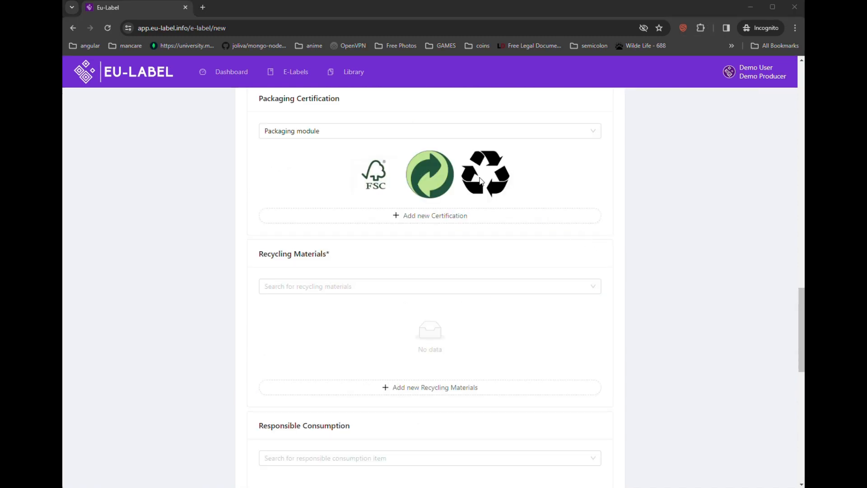
scroll(481, 181, "down", 2)
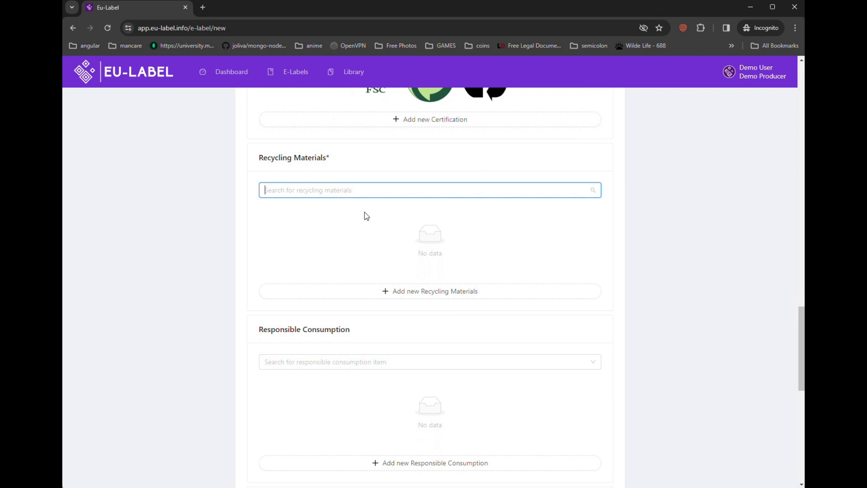
left_click(427, 293)
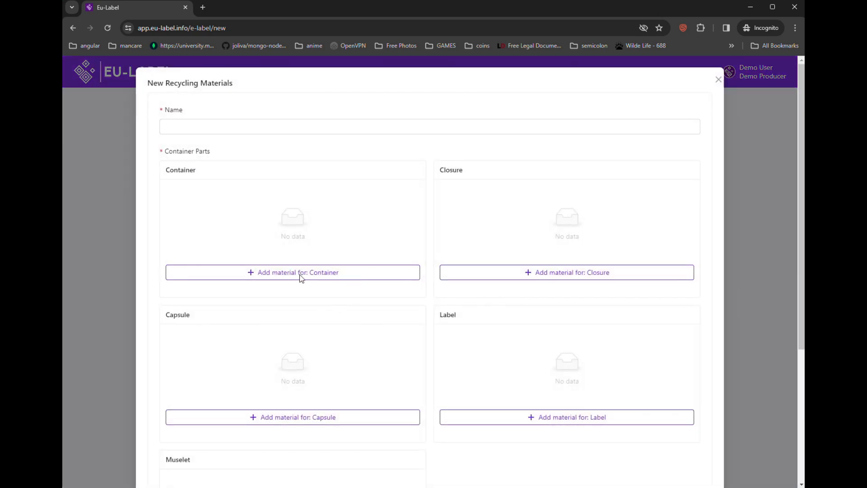
left_click(189, 127)
type("Recycling Demo Materials")
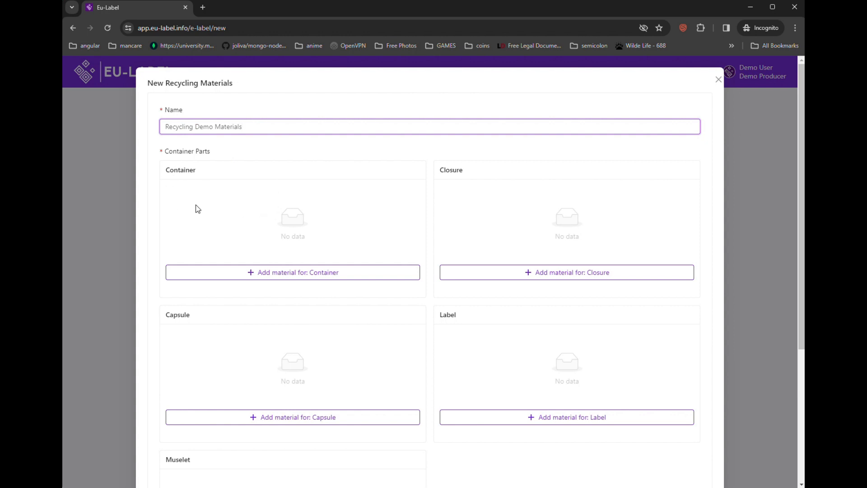
Assign Green Glass (71 GL) as the recycling material for the container part and save the part.
left_click(246, 276)
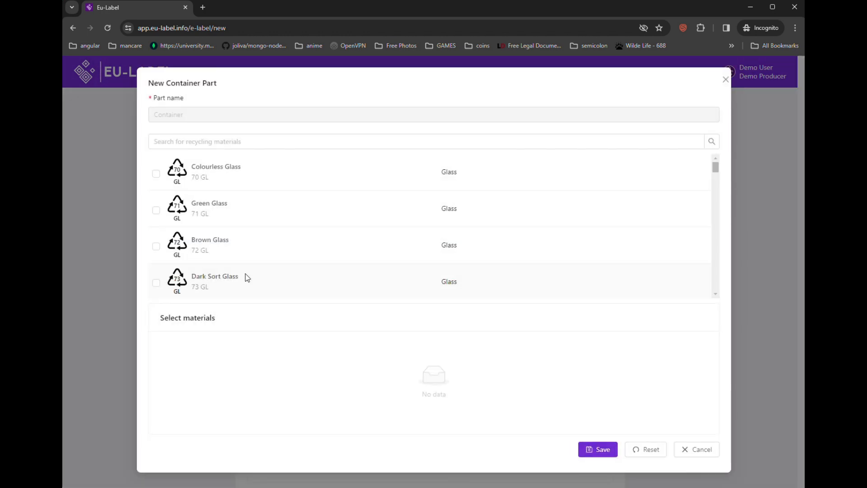
left_click(156, 210)
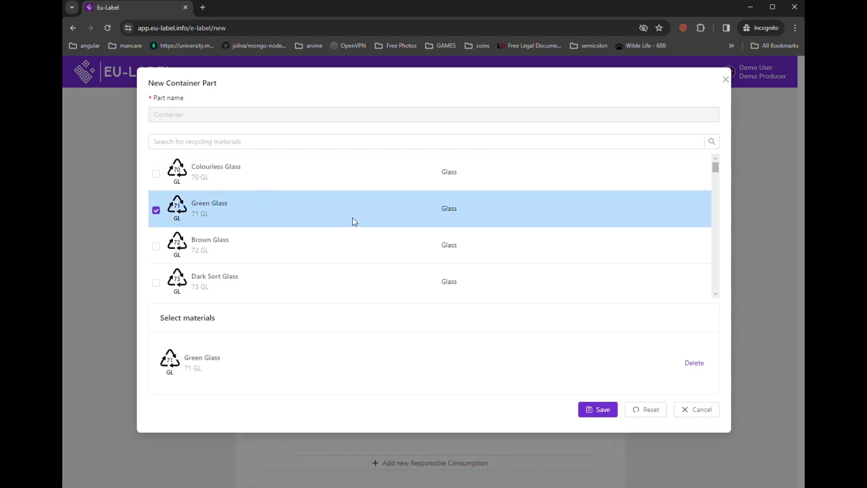
left_click(600, 409)
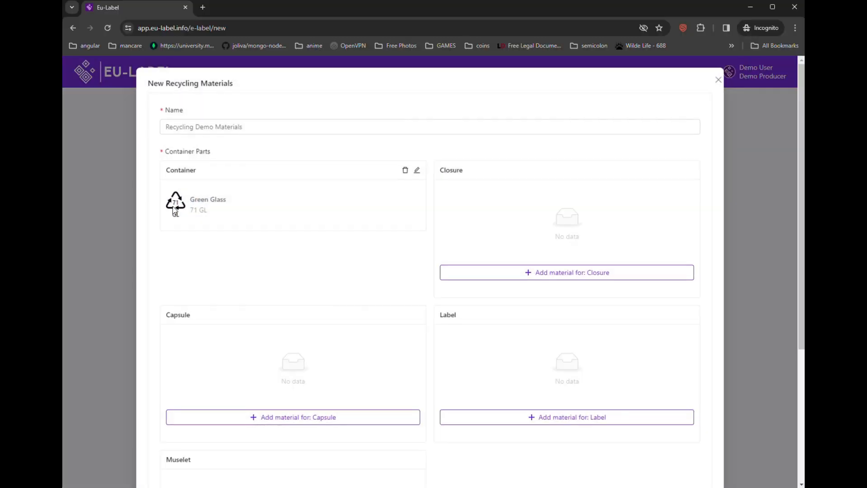
Search the materials for "alu" and assign Aluminium (41 ALU) to the closure part, saving the part.
left_click(512, 279)
left_click(177, 143)
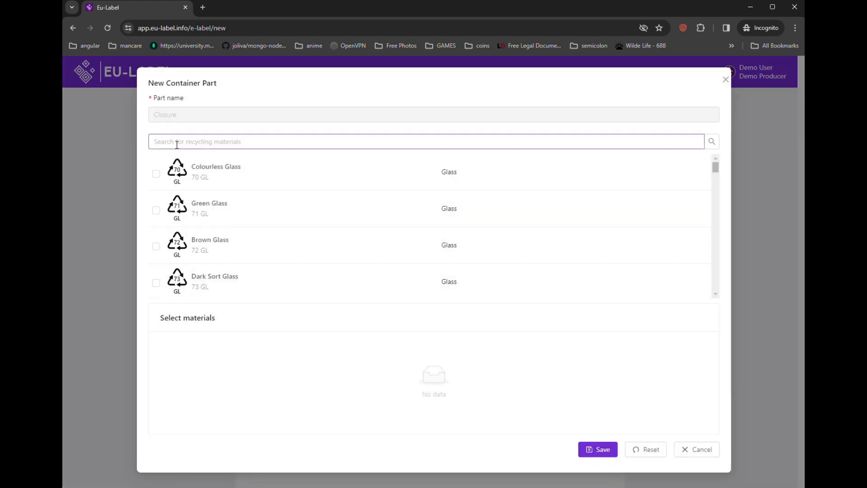
type("alu")
scroll(259, 225, "down", 3)
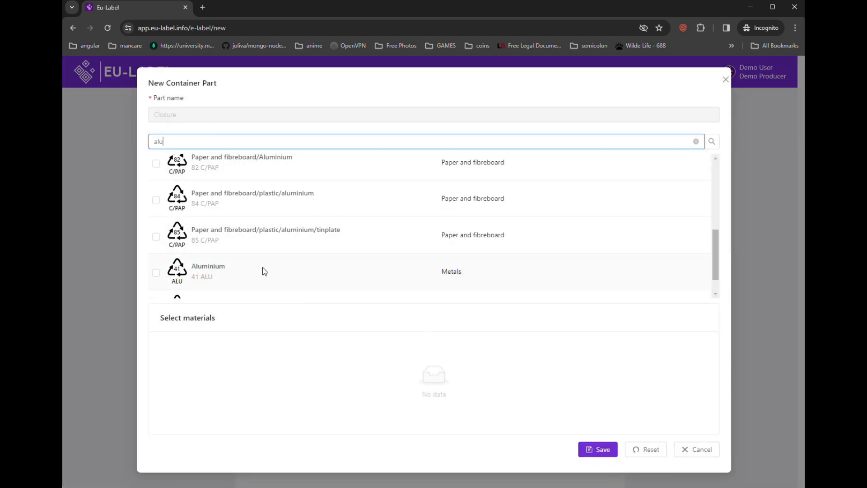
scroll(265, 271, "down", 1)
left_click(273, 250)
left_click(597, 408)
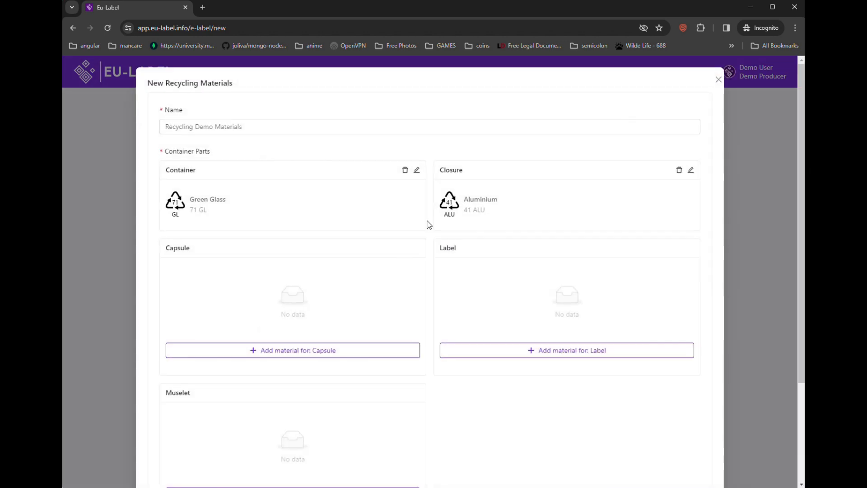
Search the materials for "cork" and assign Cork (51 FOR) to the capsule part, saving the part.
scroll(358, 277, "down", 1)
left_click(286, 306)
left_click(204, 141)
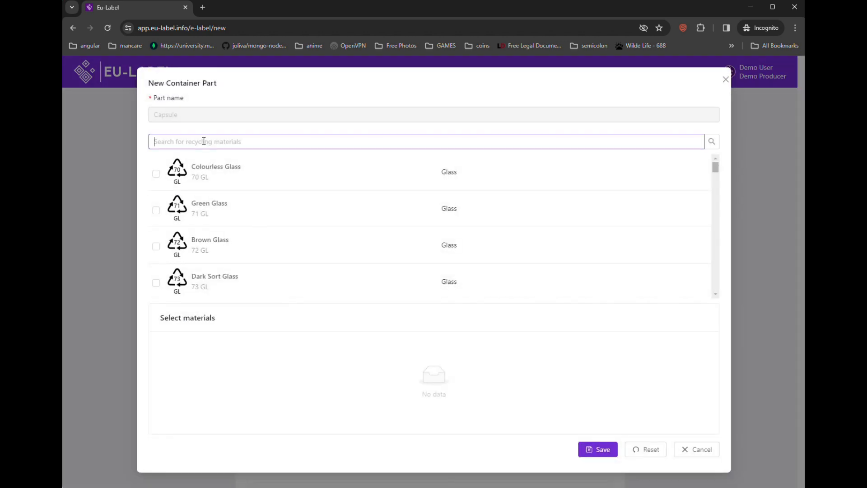
type("cork")
left_click(236, 180)
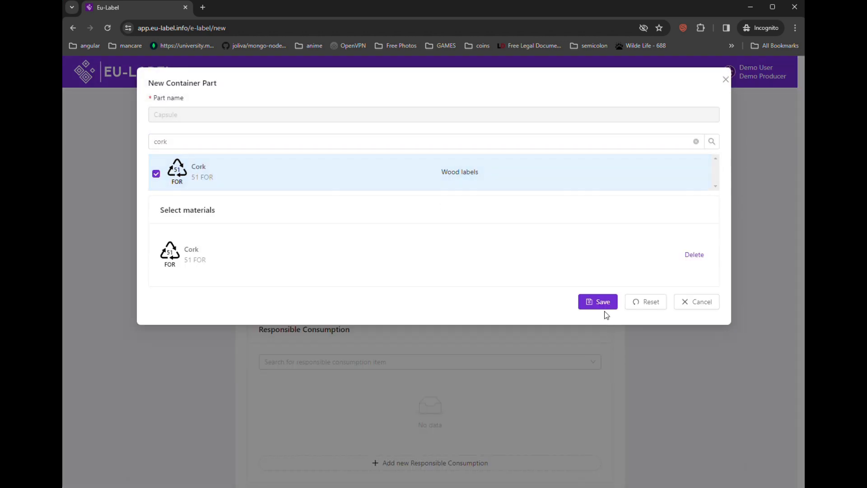
left_click(600, 302)
Assign Paper (22 PAP) to the label part and save the recycling materials entry to the e-label.
scroll(511, 294, "down", 1)
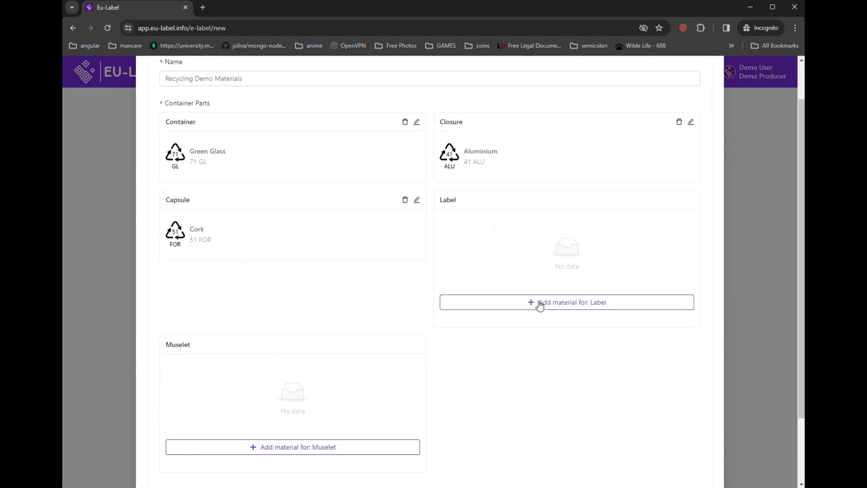
left_click(537, 302)
left_click(173, 144)
type("paper")
left_click(223, 205)
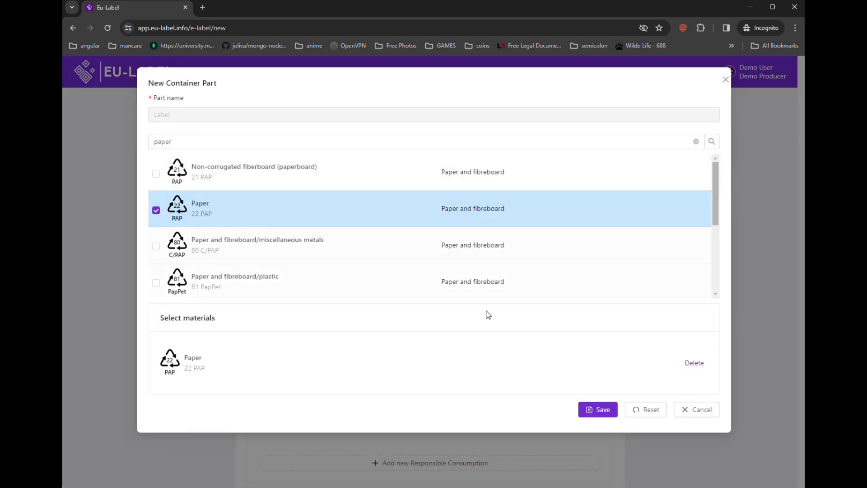
left_click(591, 410)
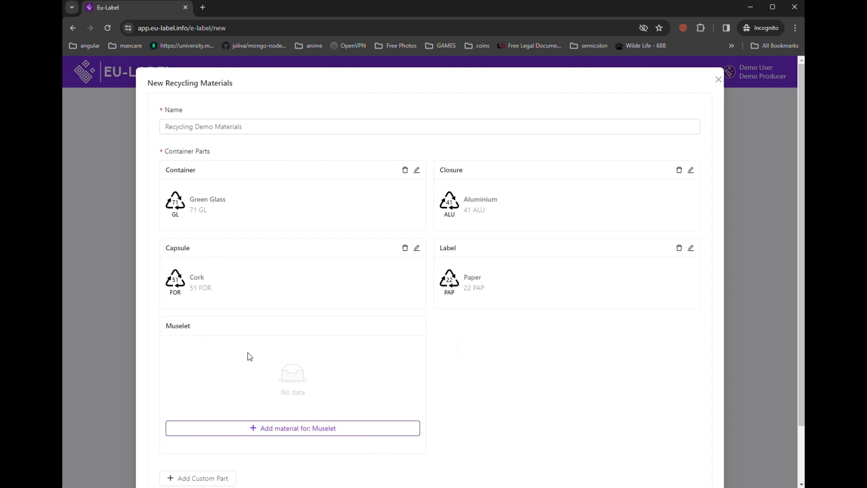
scroll(415, 397, "down", 2)
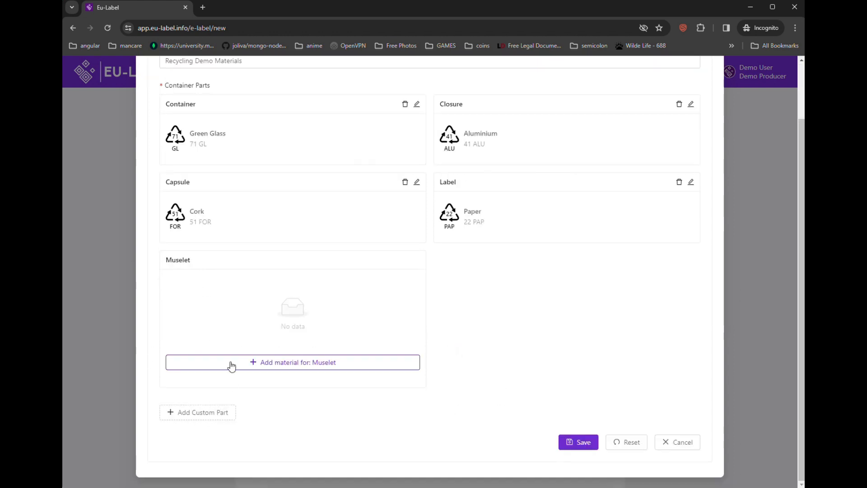
left_click(576, 444)
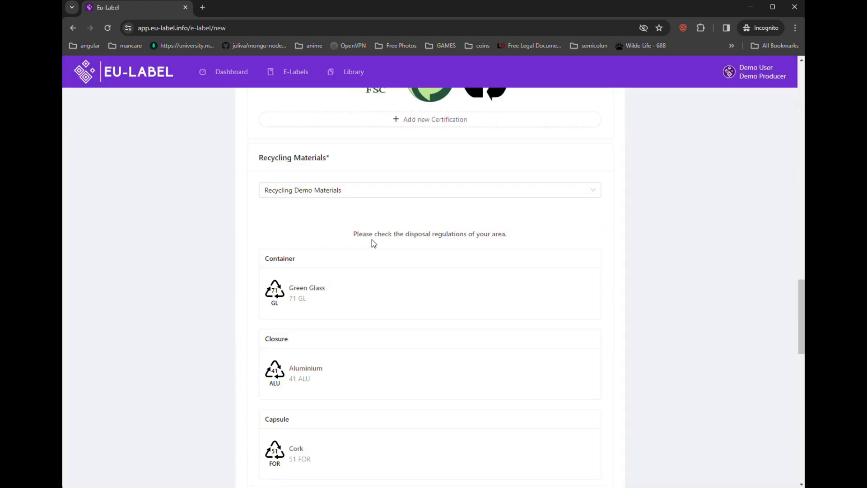
Start a new responsible consumption entry named "Responsible Consumtion" with the message "Consume in moderation".
scroll(433, 279, "down", 1)
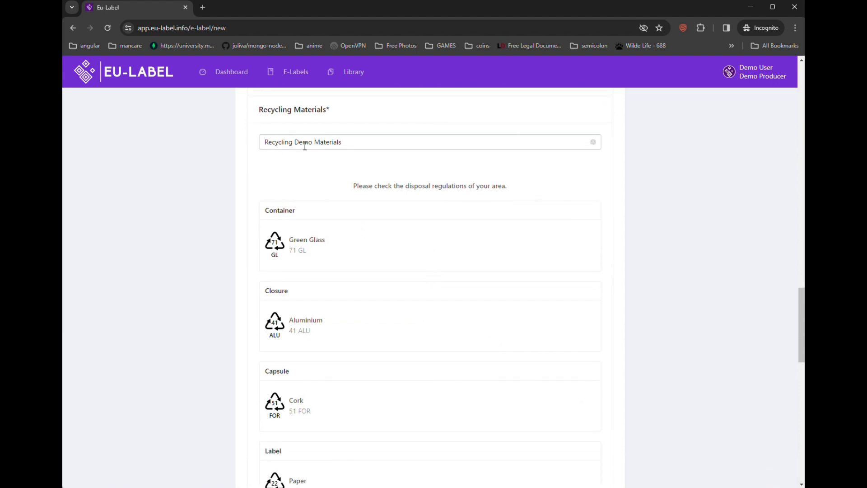
scroll(399, 289, "down", 4)
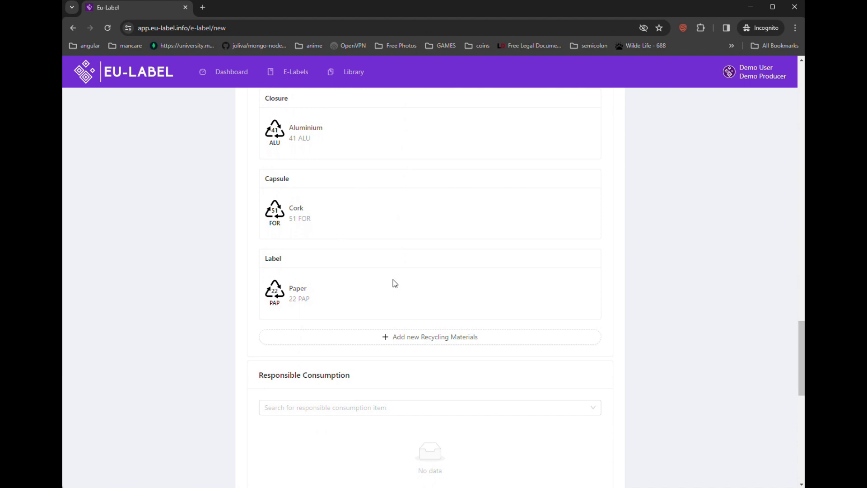
scroll(393, 279, "down", 4)
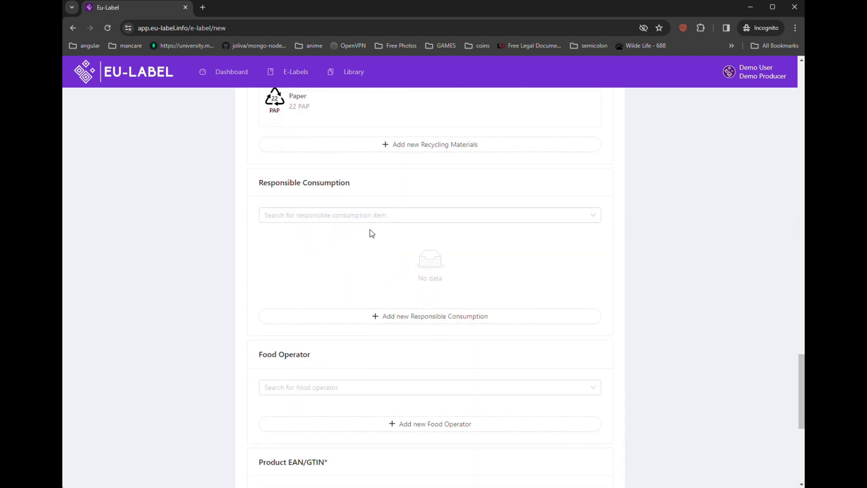
left_click(385, 317)
left_click(183, 126)
type("Responsible Consumtion")
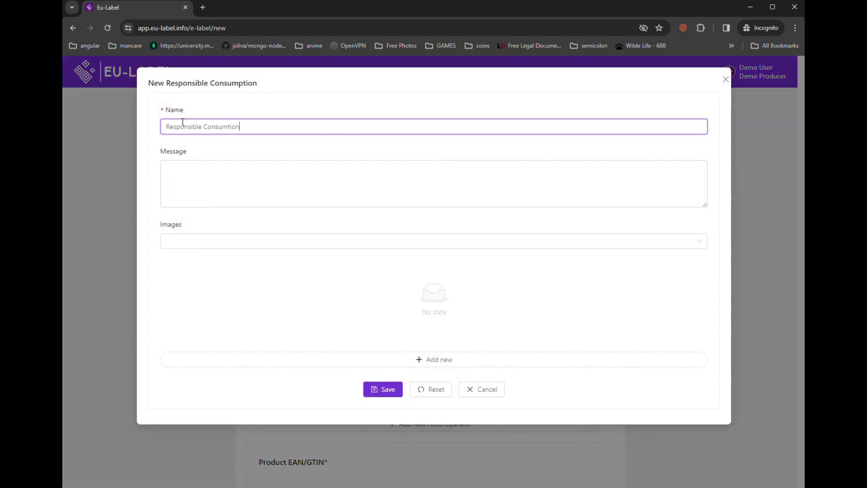
left_click(224, 184)
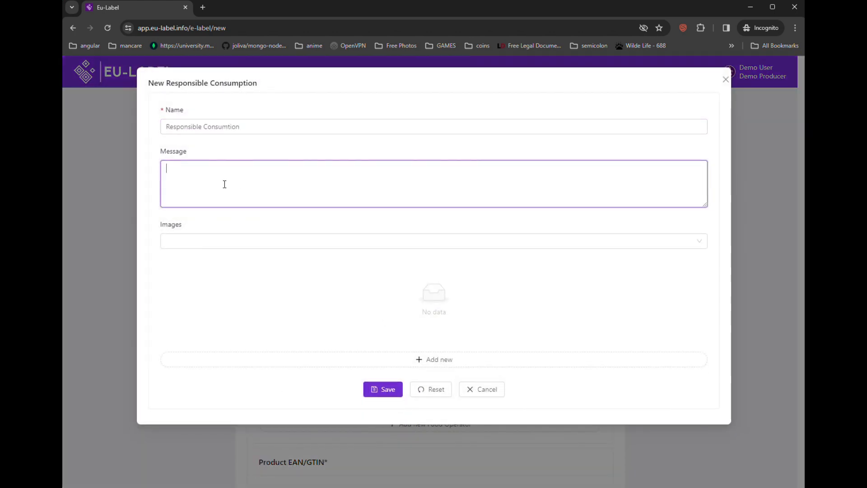
type("Consume in moderation")
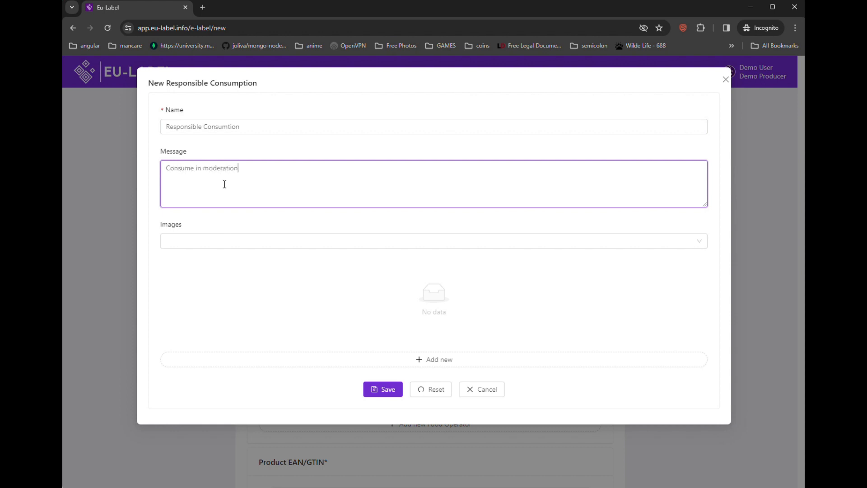
Add the Adults only, No alcohol during pregnancy, No drink and drive and Wine in moderation images, and save the responsible consumption entry.
left_click(262, 249)
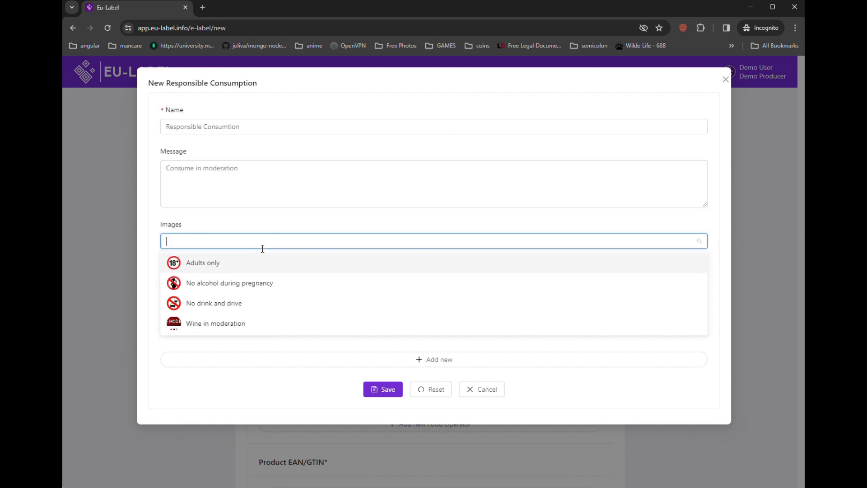
left_click(250, 267)
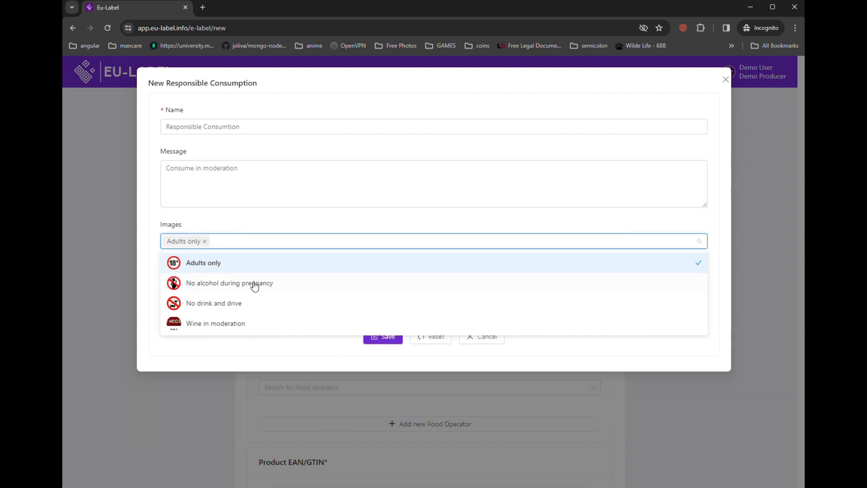
left_click(225, 289)
left_click(224, 308)
left_click(255, 325)
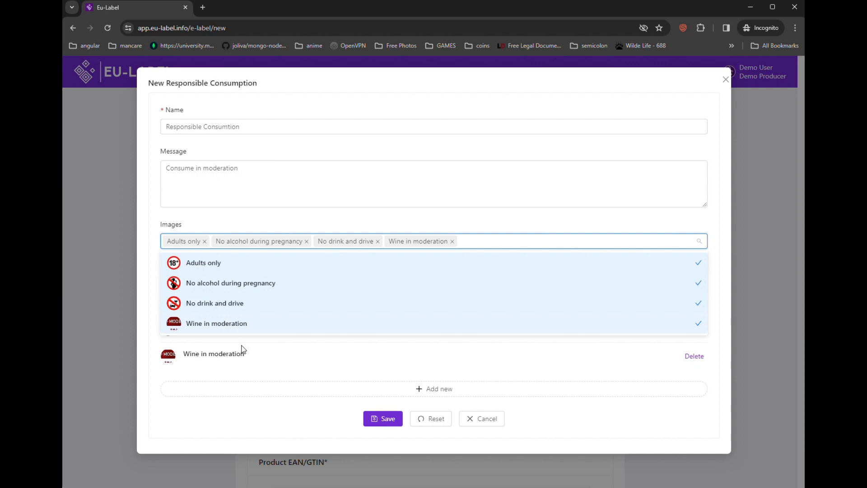
left_click(255, 372)
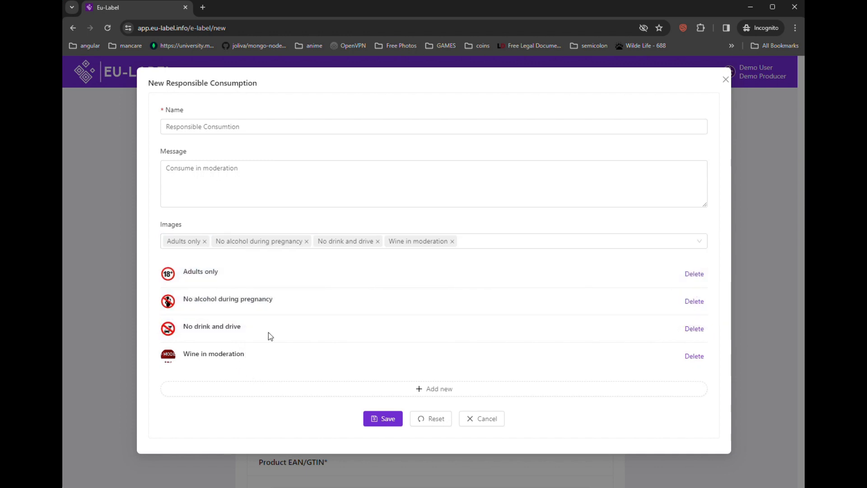
left_click(375, 422)
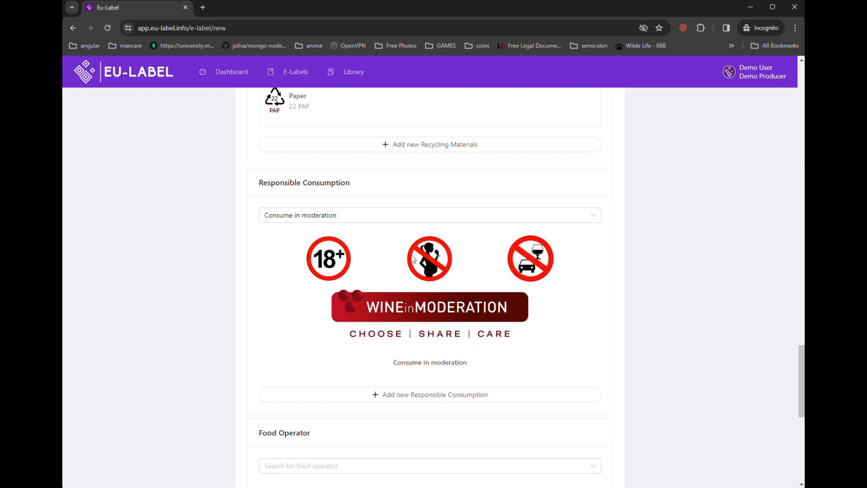
scroll(540, 348, "down", 3)
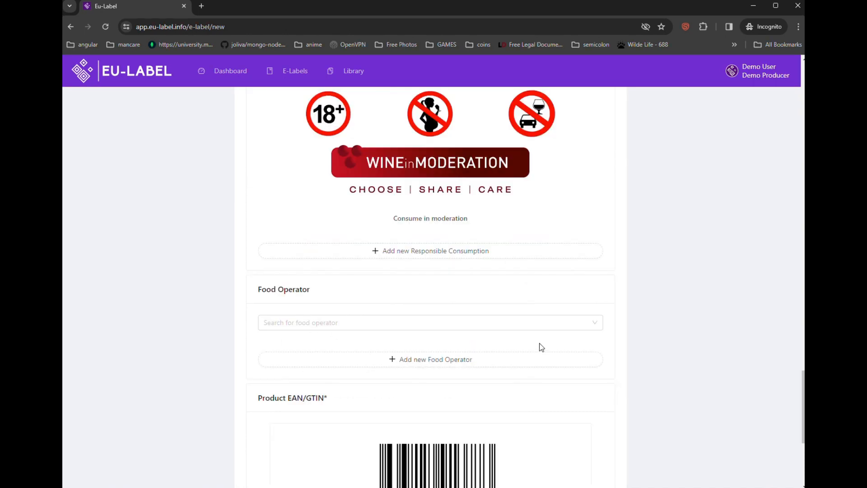
scroll(519, 287, "up", 2)
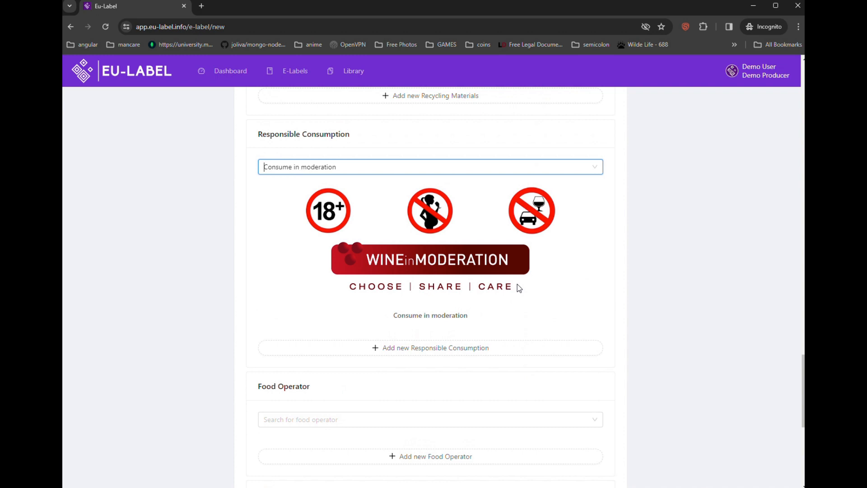
Start a new food operator named "Demo Operator" with the address "Some address" and the country Romania.
scroll(519, 288, "down", 2)
scroll(518, 287, "down", 1)
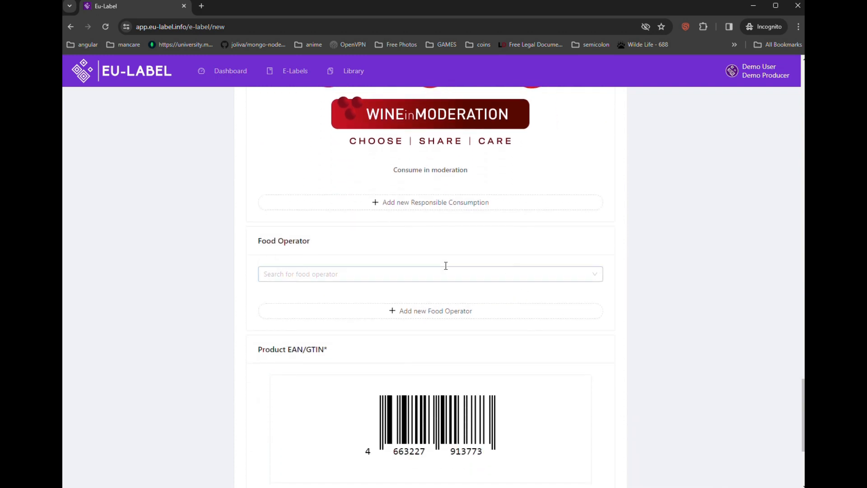
scroll(446, 295, "down", 1)
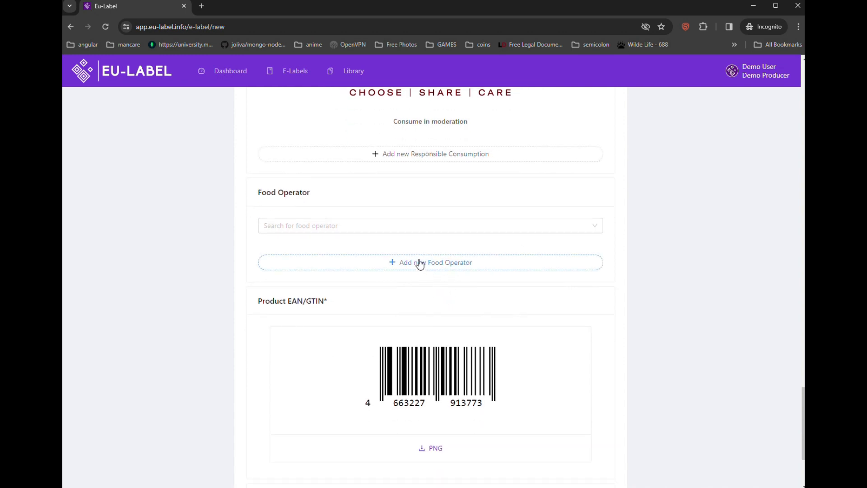
left_click(290, 225)
left_click(424, 264)
left_click(193, 129)
type("Demo Operator")
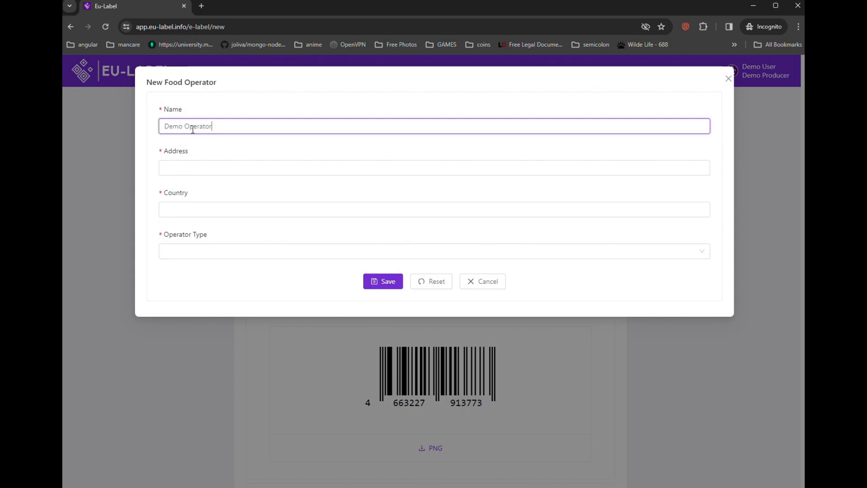
left_click(184, 167)
type("Some address")
left_click(182, 211)
type("Romania")
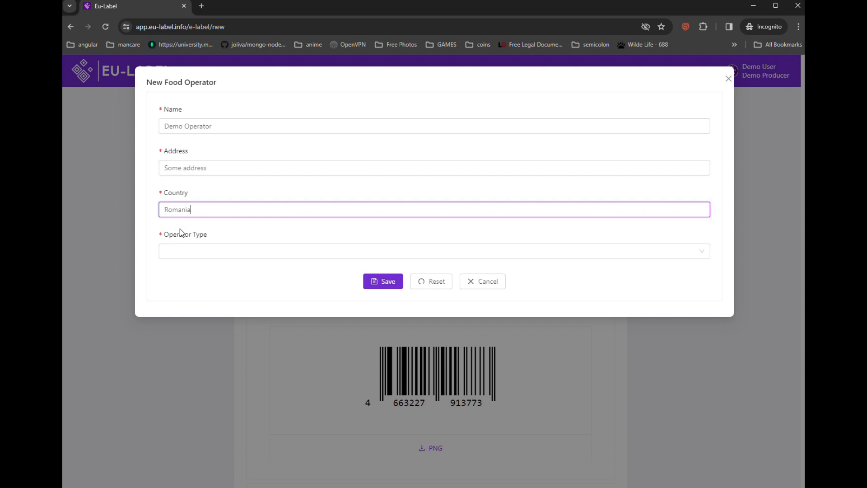
Set the new operator's type to Produced by and save it to the e-label.
left_click(174, 252)
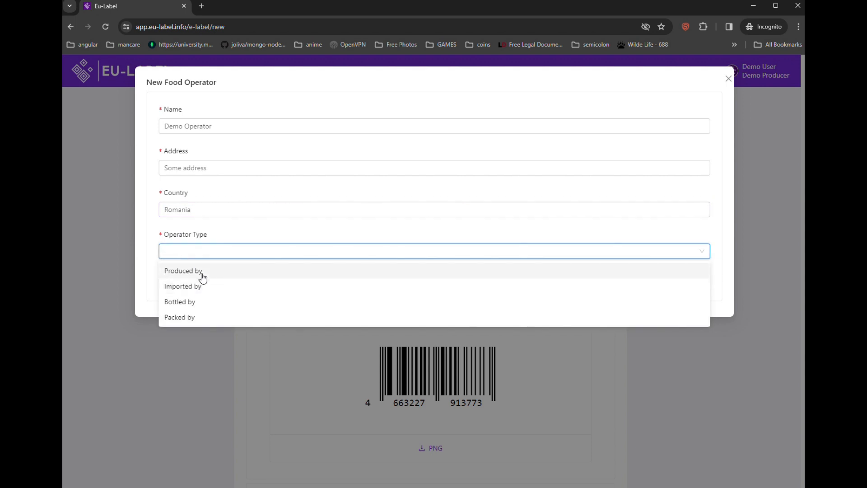
left_click(200, 271)
left_click(382, 283)
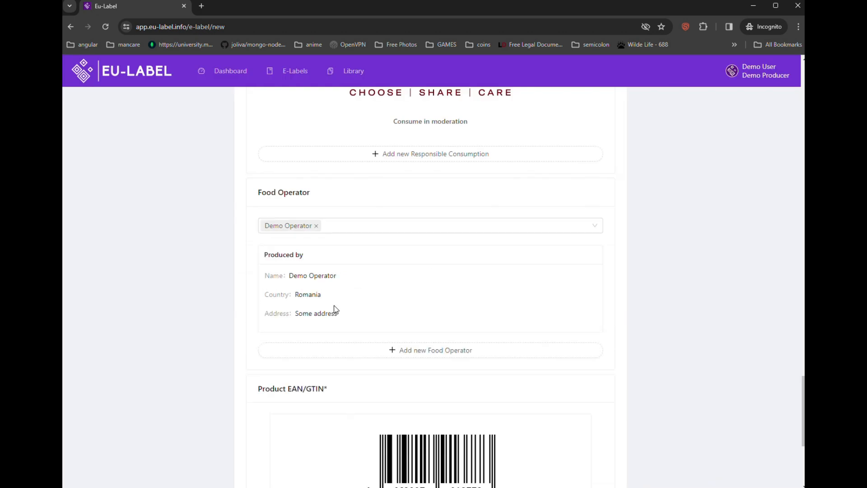
Add and save a second food operator "IMporter Demo" with the address "Address of the importer", country India and type Imported by.
left_click(434, 350)
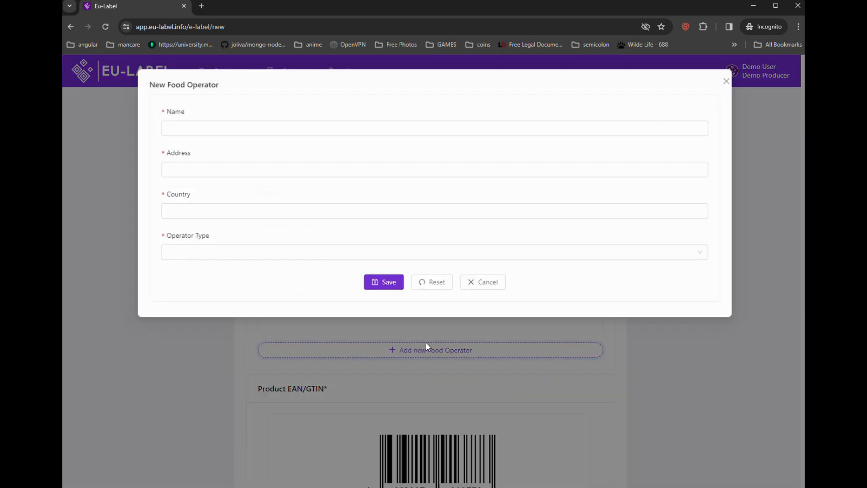
left_click(173, 126)
type("IMporter Demo")
left_click(238, 167)
type("Address of the importer")
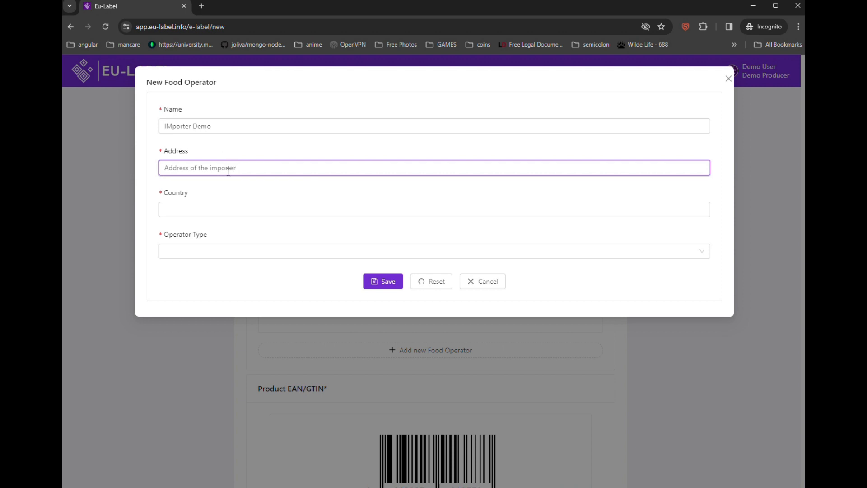
left_click(177, 210)
type("India")
left_click(218, 255)
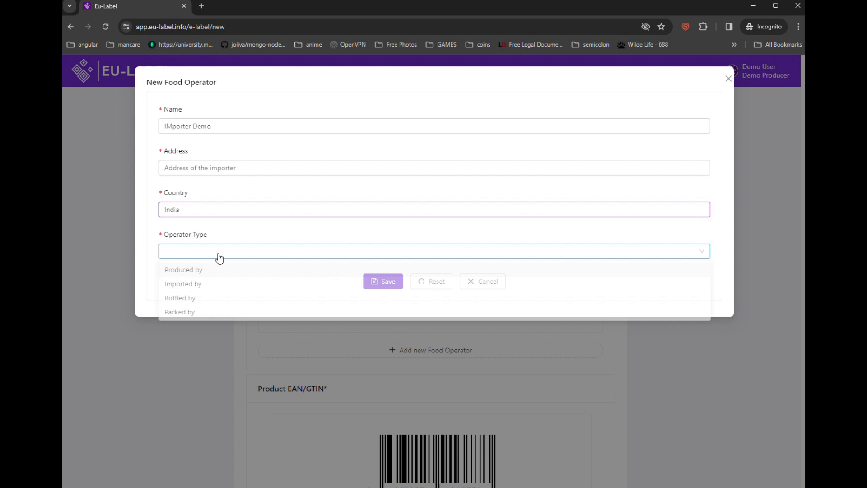
left_click(199, 289)
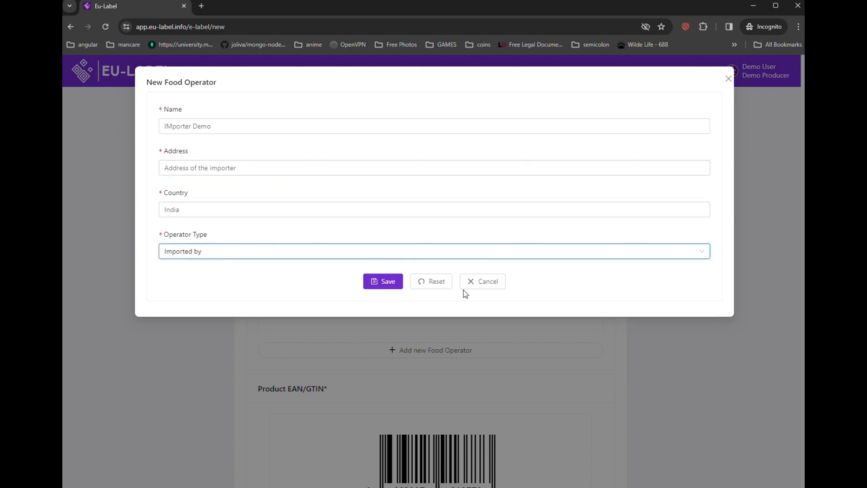
left_click(374, 282)
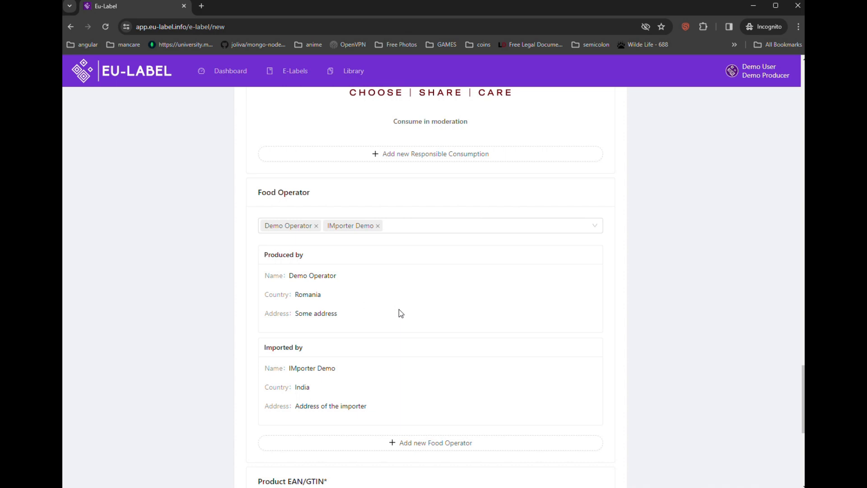
Save the completed e-label.
scroll(397, 311, "down", 6)
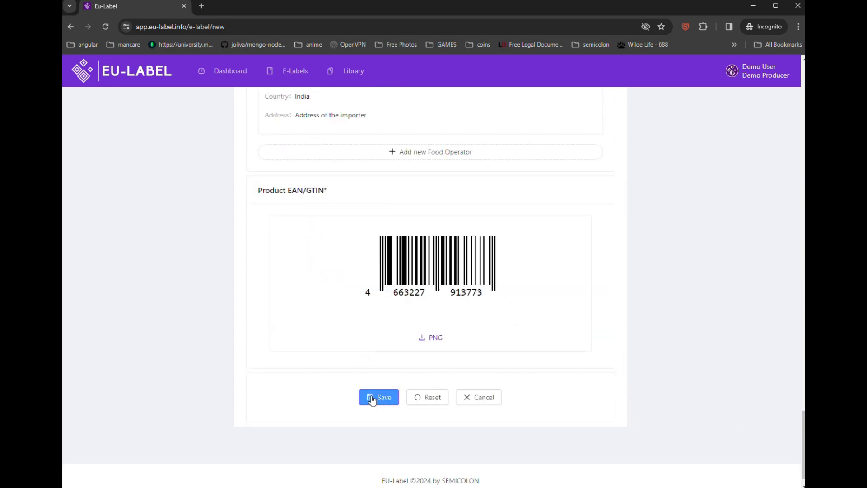
left_click(372, 400)
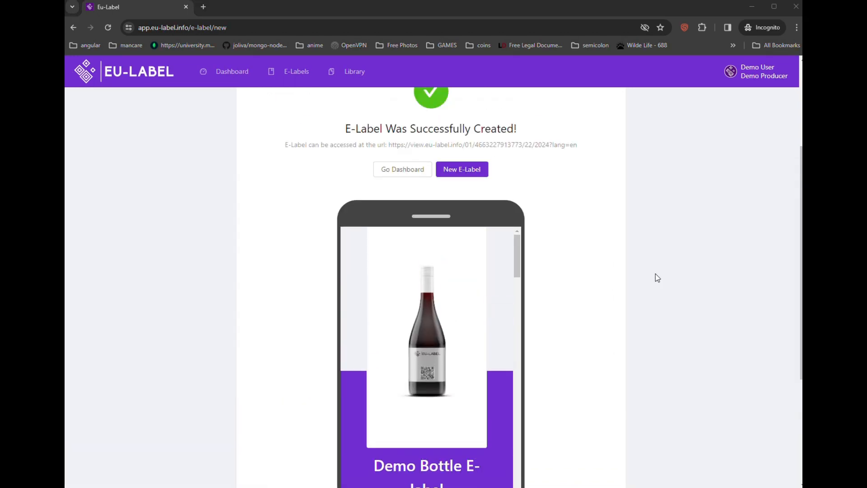
Review the created e-label's phone preview, including its packaging certification and recycling materials sections.
scroll(223, 138, "up", 2)
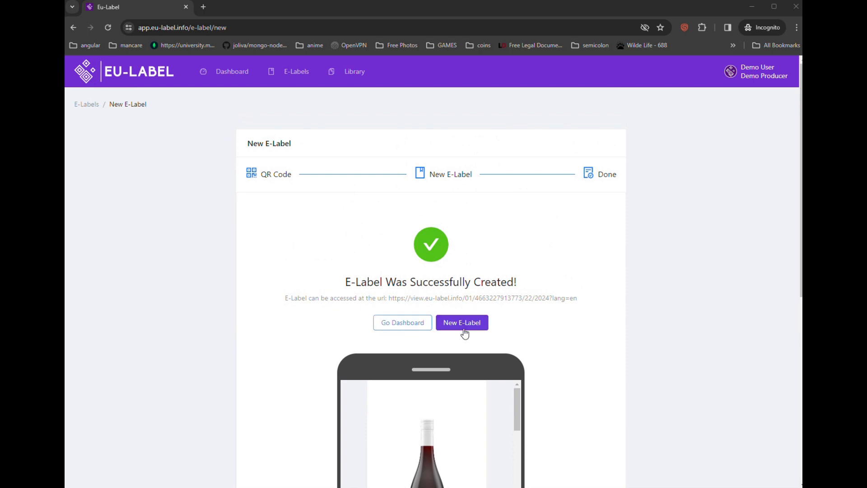
scroll(580, 258, "down", 5)
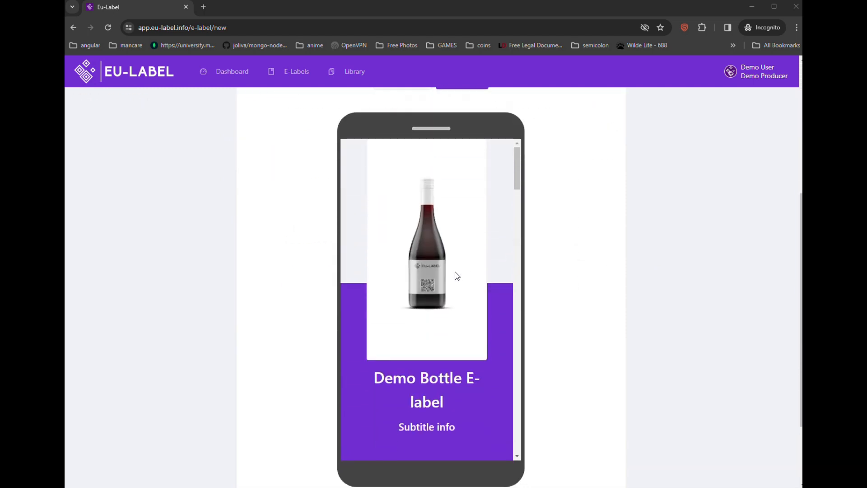
scroll(457, 275, "down", 8)
scroll(457, 266, "down", 10)
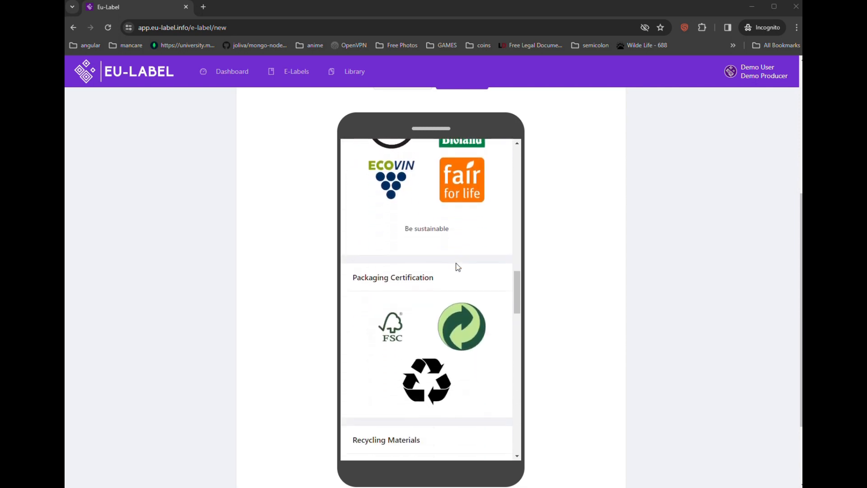
scroll(453, 265, "down", 2)
scroll(439, 272, "down", 5)
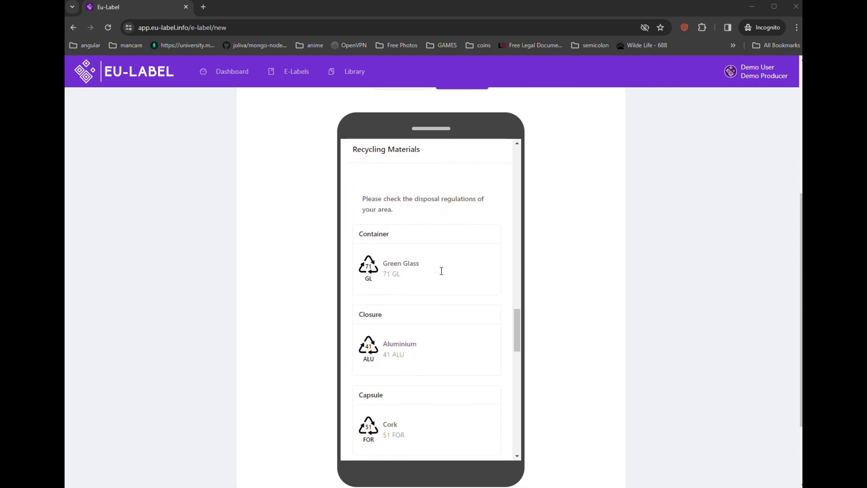
scroll(441, 270, "down", 12)
scroll(463, 279, "down", 4)
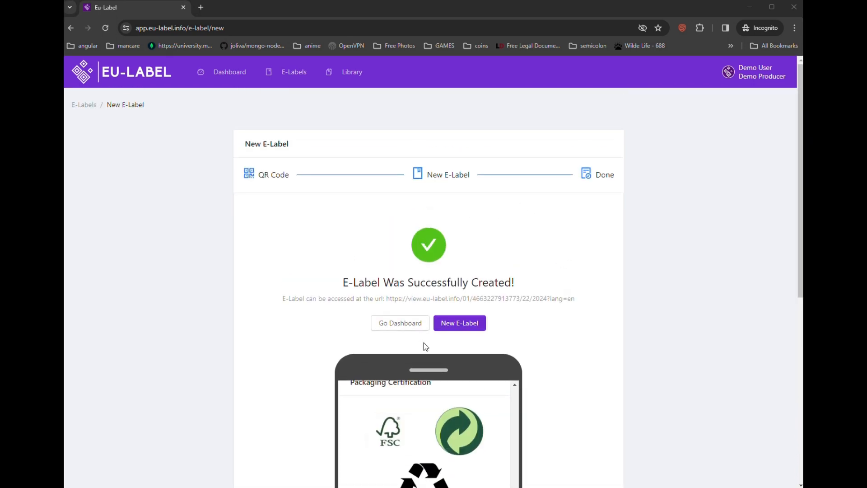
Go to the dashboard and look over the plan info, top e-labels, analytics and countries sections.
left_click(398, 323)
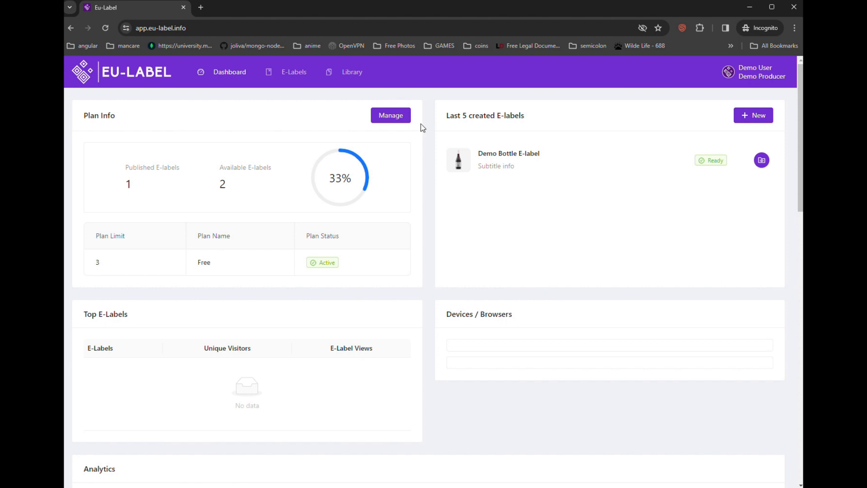
scroll(560, 224, "down", 4)
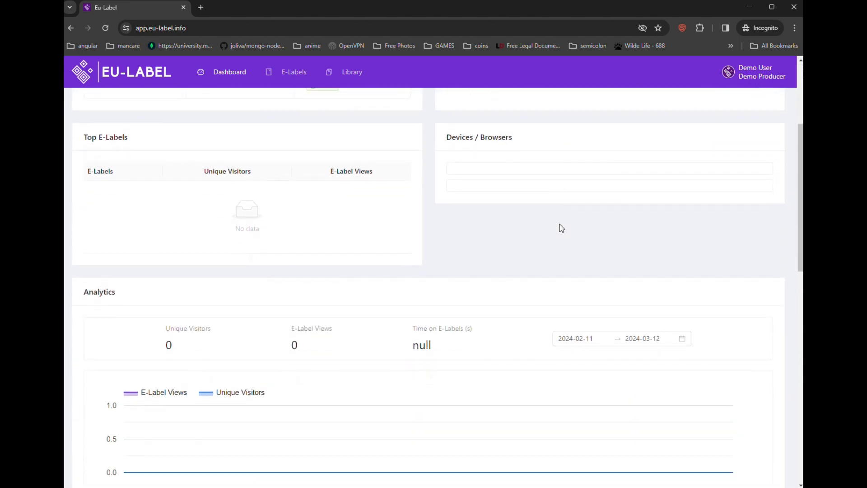
scroll(560, 224, "down", 3)
scroll(560, 224, "down", 3)
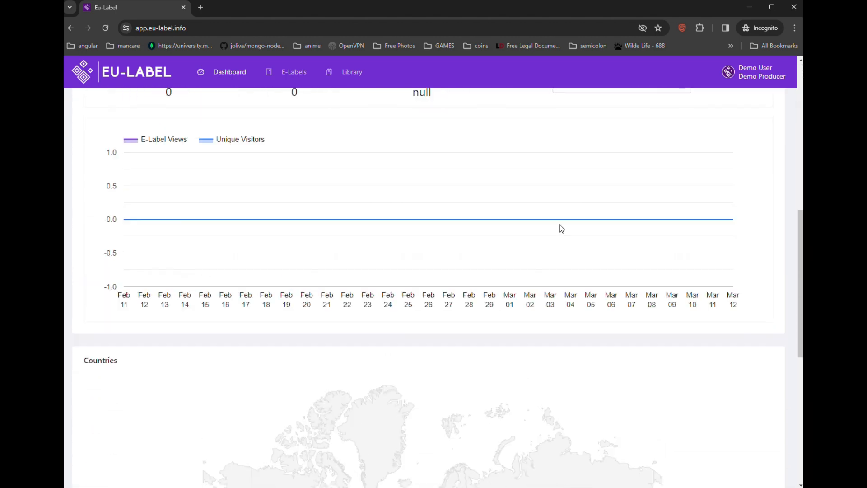
scroll(560, 225, "up", 10)
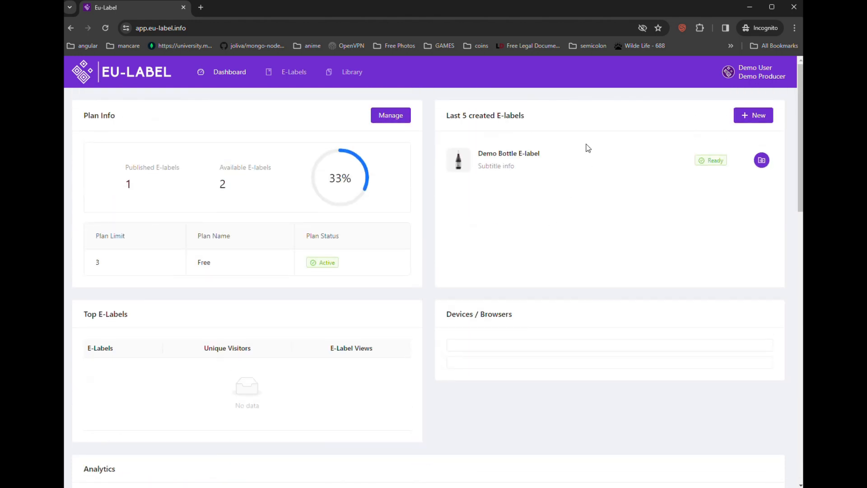
Open Demo Bottle E-label from the last created e-labels and review its desktop view.
left_click(761, 160)
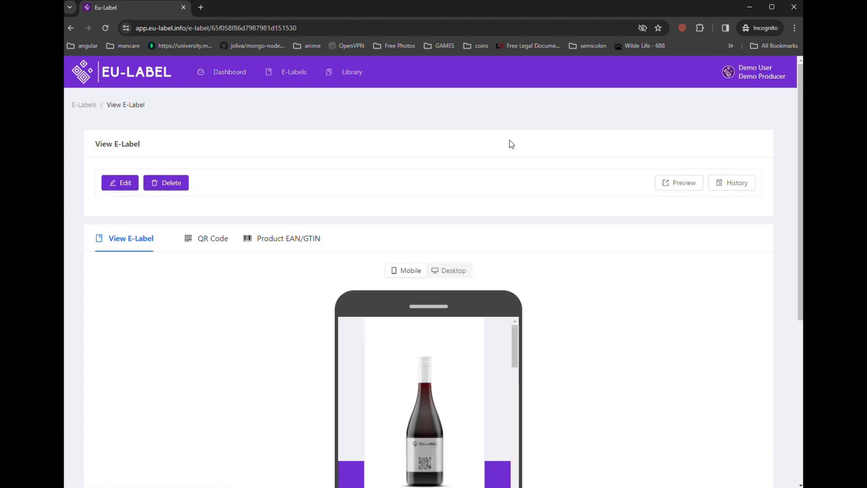
scroll(447, 171, "down", 3)
left_click(450, 127)
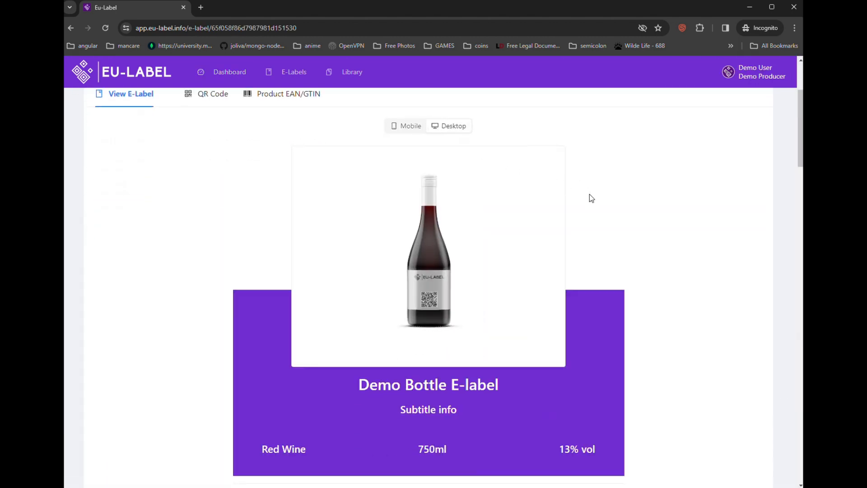
scroll(590, 204, "down", 9)
scroll(591, 204, "up", 10)
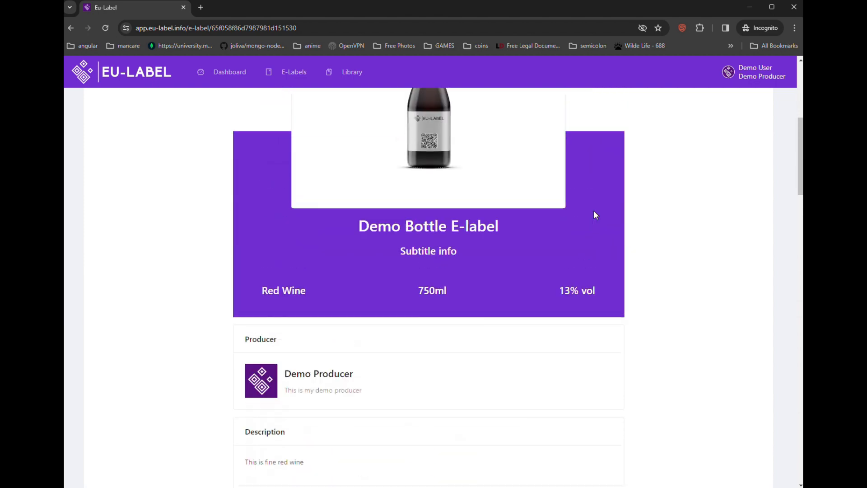
Switch the e-label preview back to the mobile view and look through its content.
left_click(408, 223)
scroll(393, 240, "down", 3)
scroll(386, 246, "down", 6)
scroll(381, 246, "up", 1)
scroll(379, 248, "up", 10)
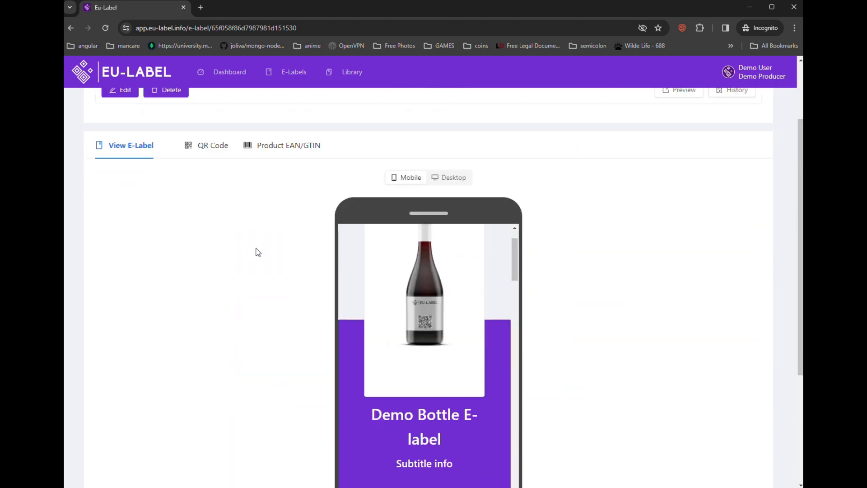
Show the e-label's QR code and copy the link encoded in it.
left_click(212, 240)
scroll(216, 298, "down", 3)
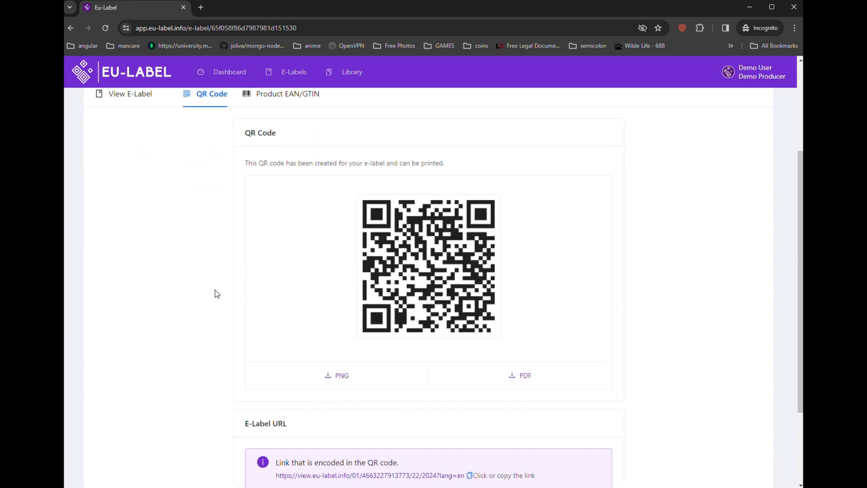
scroll(338, 382, "down", 2)
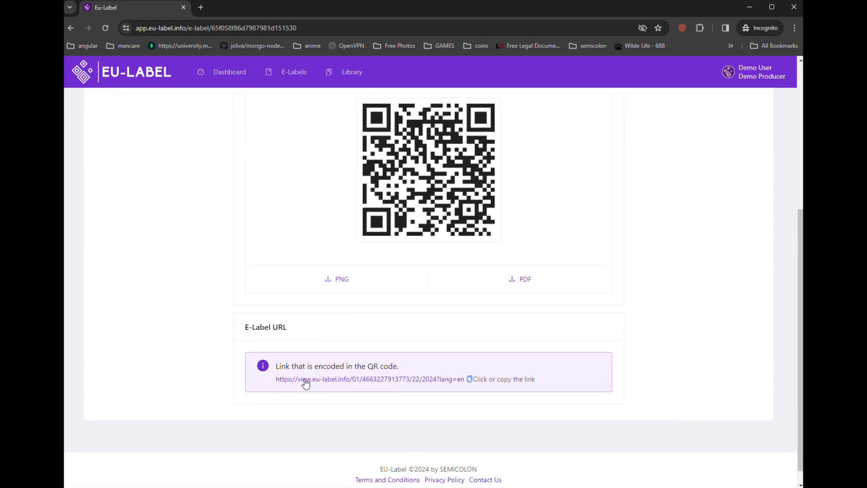
left_click(470, 379)
scroll(370, 368, "down", 1)
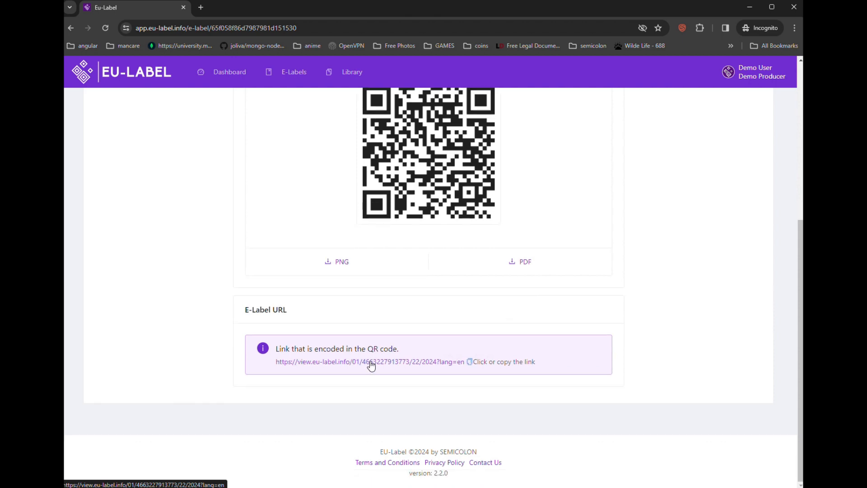
Open the link encoded in the QR code, review the public e-label page and return to the e-label's details.
left_click(370, 362)
scroll(273, 154, "down", 12)
scroll(273, 153, "down", 15)
scroll(273, 171, "up", 20)
scroll(274, 184, "up", 8)
left_click(132, 6)
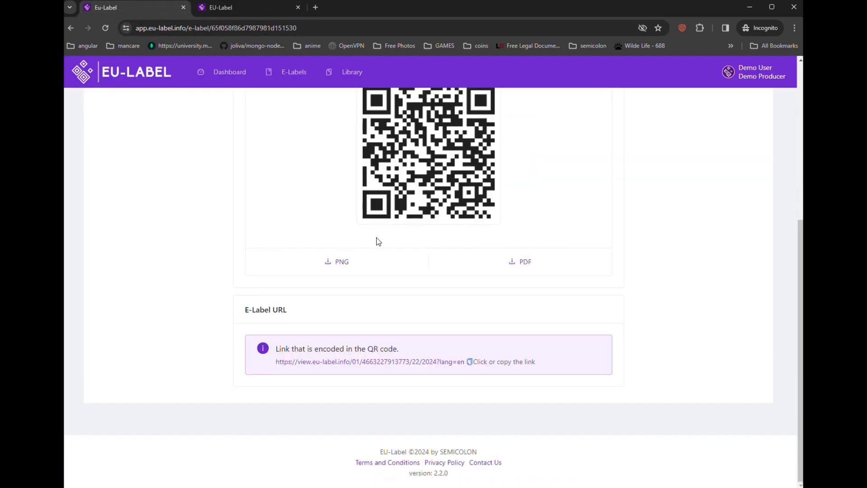
View the e-label's Product EAN/GTIN barcode and return to its QR code.
scroll(610, 376, "up", 5)
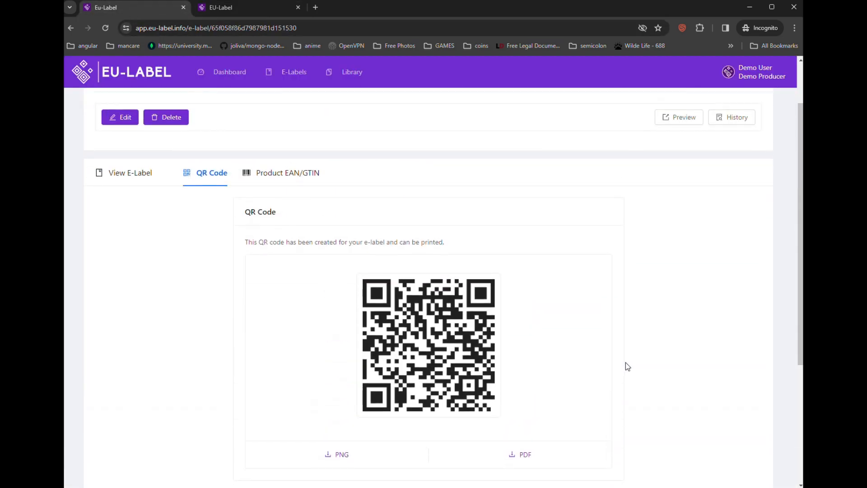
scroll(625, 364, "up", 2)
left_click(269, 221)
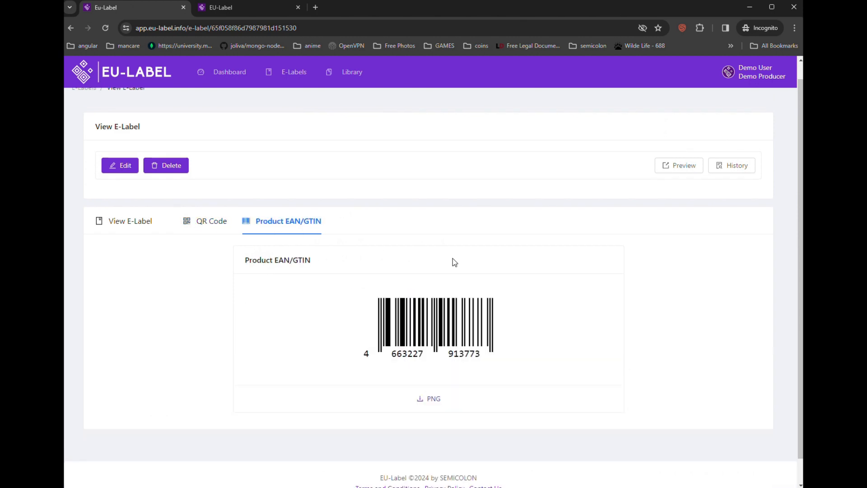
left_click(221, 230)
scroll(478, 405, "down", 2)
scroll(470, 404, "up", 3)
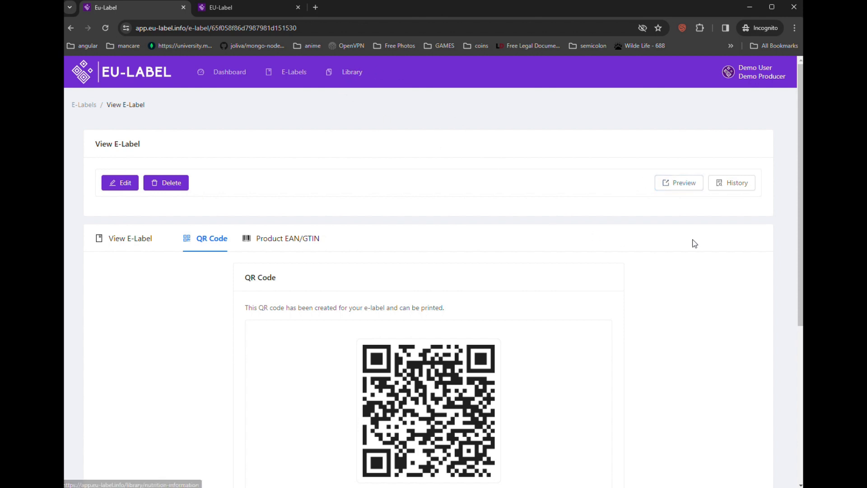
Go to the list of all e-labels and view the QR code of Demo Bottle E-label there.
left_click(293, 71)
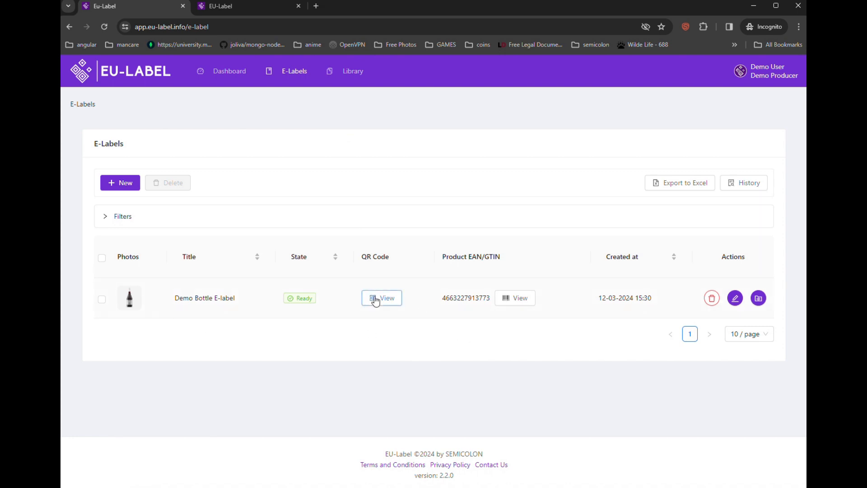
left_click(375, 300)
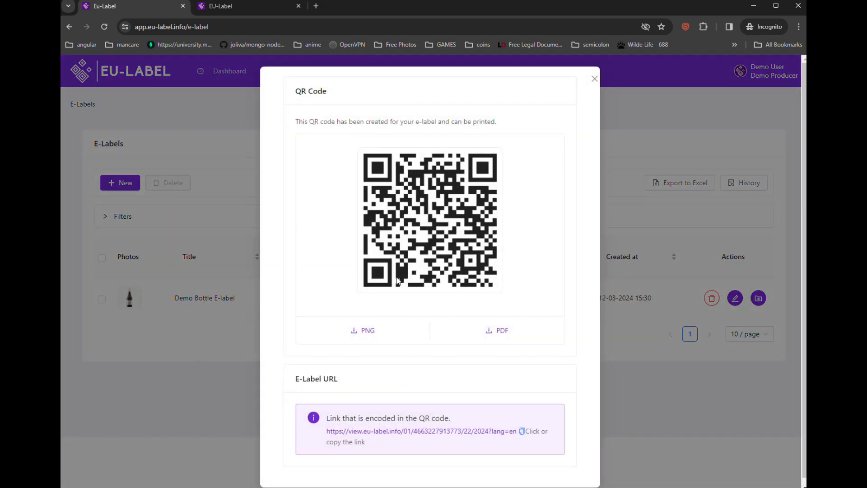
left_click(364, 331)
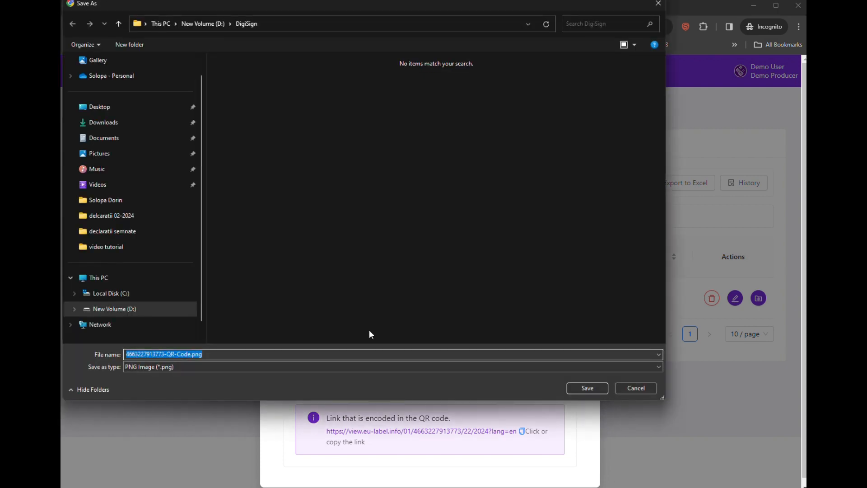
left_click(587, 388)
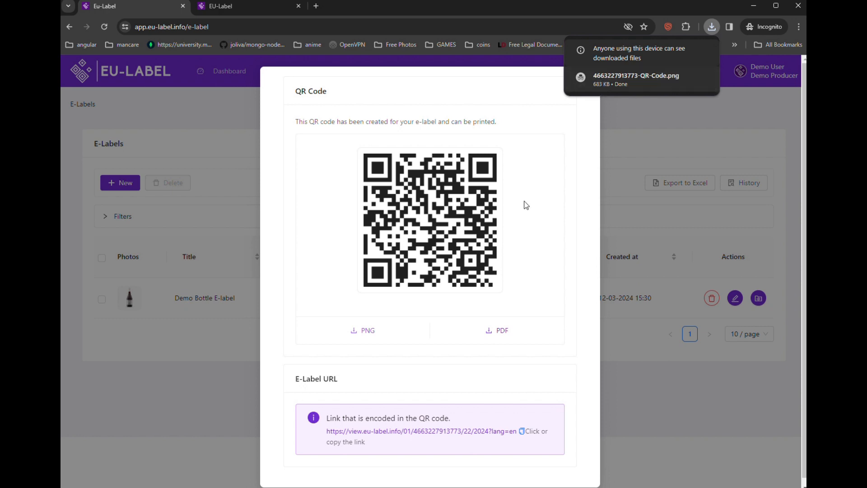
left_click(221, 113)
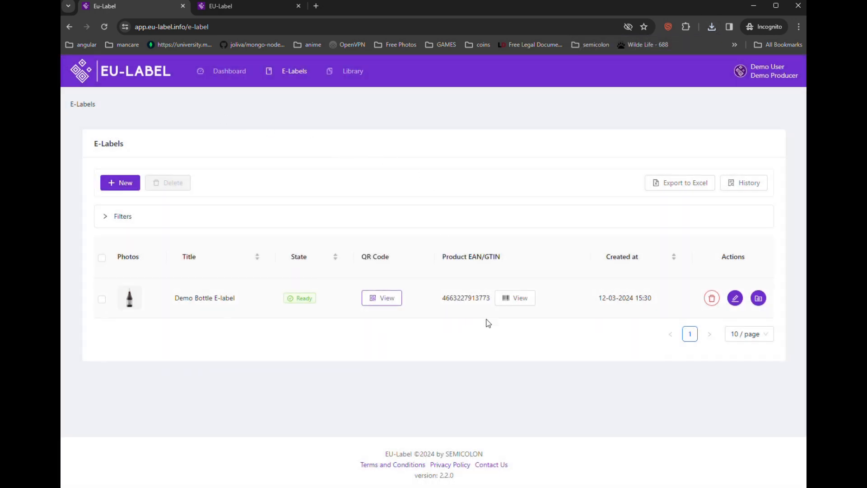
left_click(529, 302)
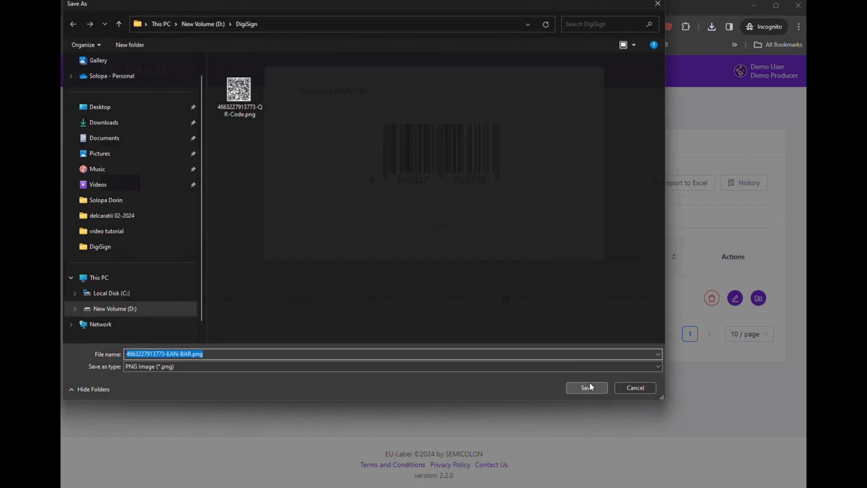
left_click(588, 384)
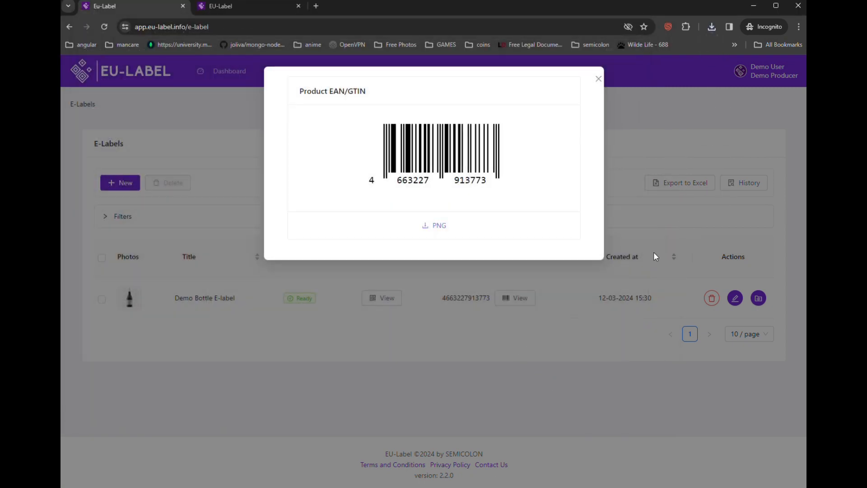
left_click(656, 256)
Open the downloaded barcode image from the recent downloads, check it and close the viewer.
left_click(711, 27)
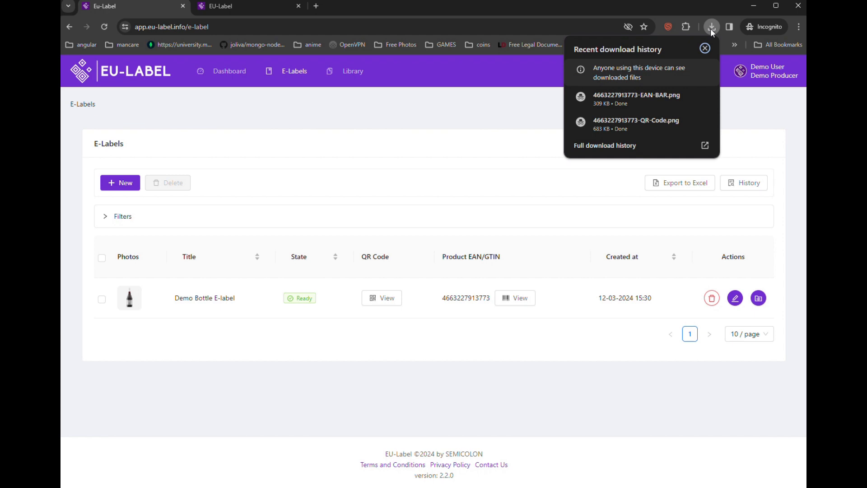
left_click(623, 95)
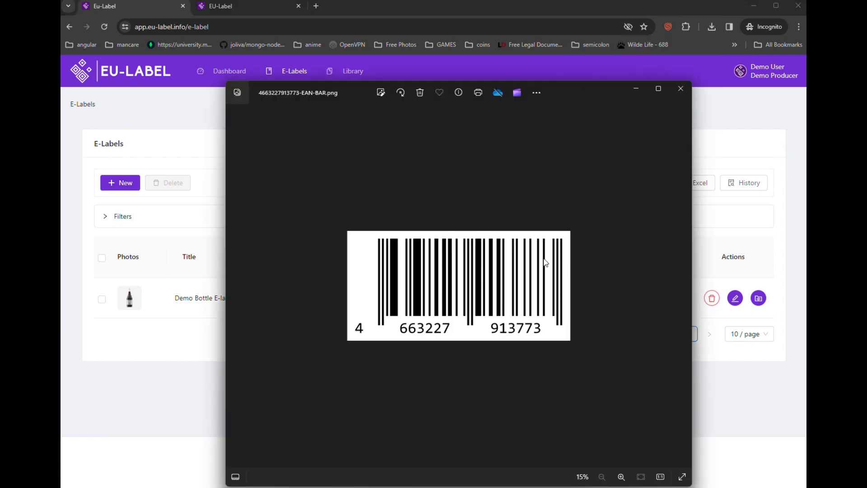
left_click(680, 88)
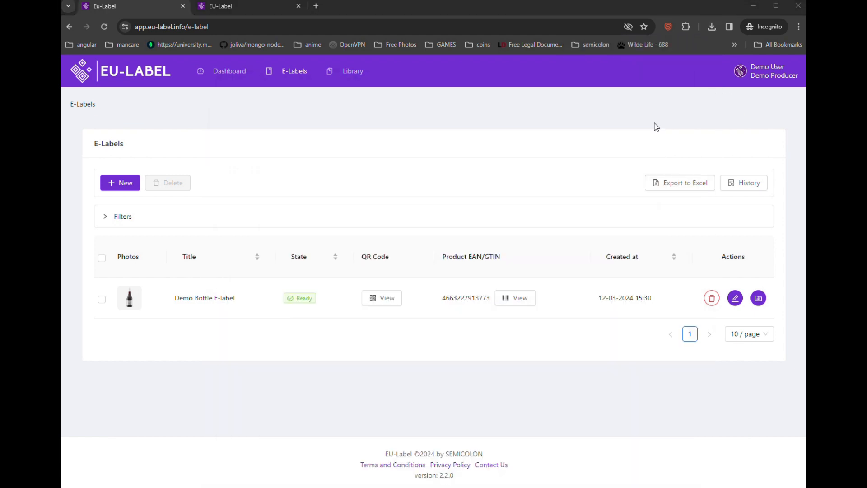
Start deleting Demo Bottle E-label from the list and decline the confirmation.
left_click(711, 298)
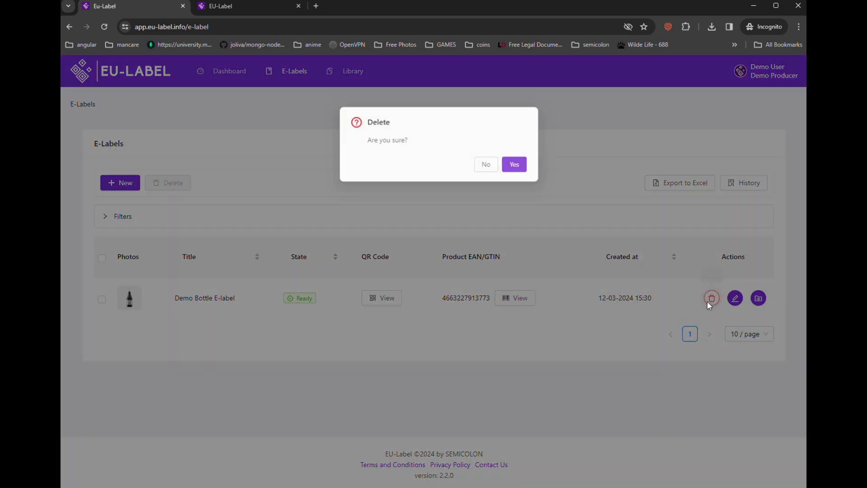
left_click(481, 163)
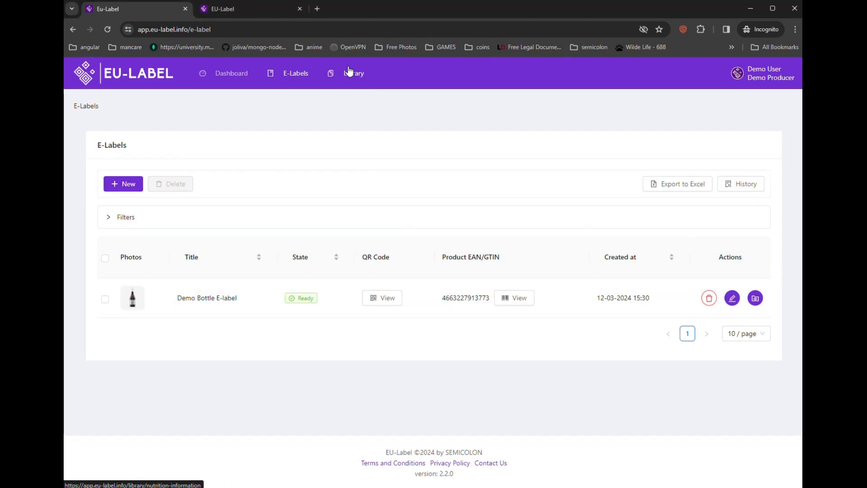
View the Nutrition Info for Red Wine entry in the library and check the library's images.
left_click(352, 73)
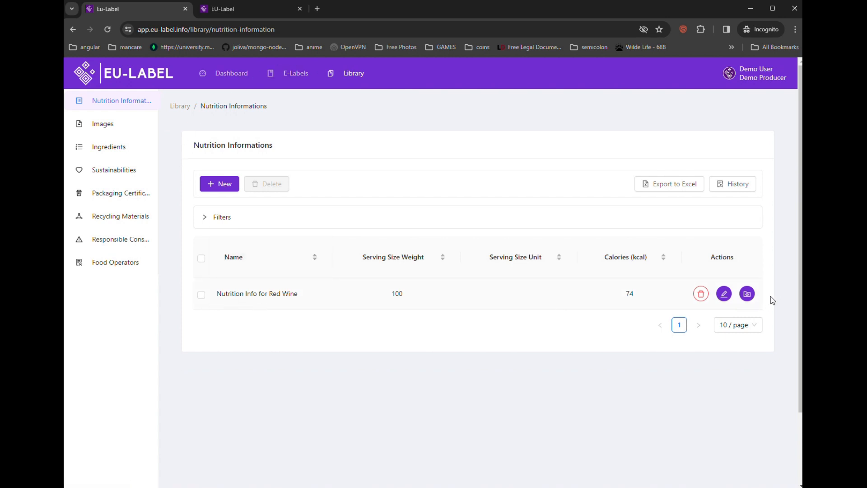
left_click(747, 293)
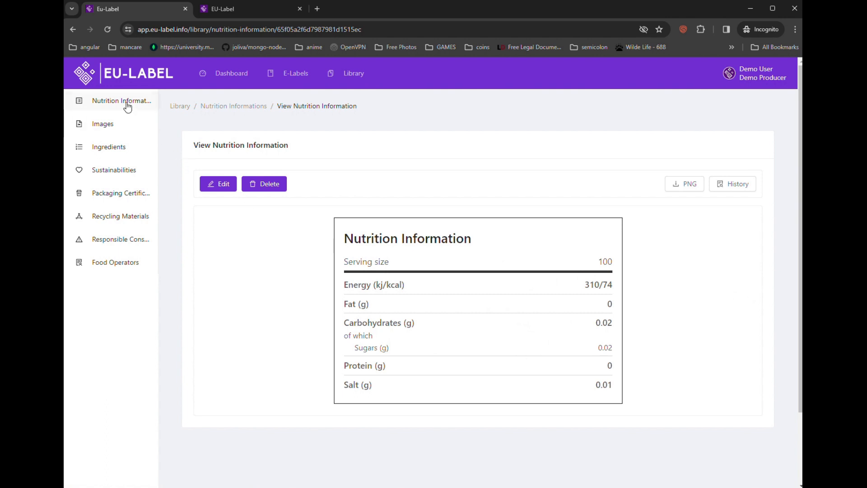
left_click(111, 127)
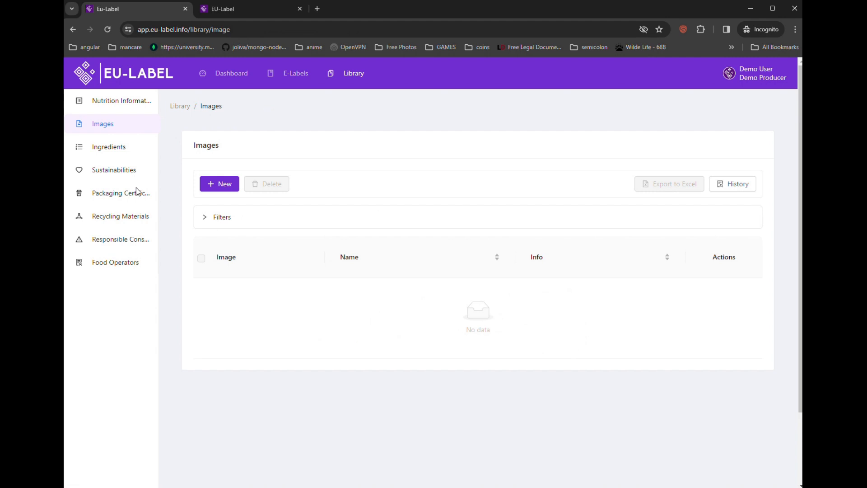
View the library's Ingredients for red wine module and review its ingredient categories in the editing form.
left_click(96, 146)
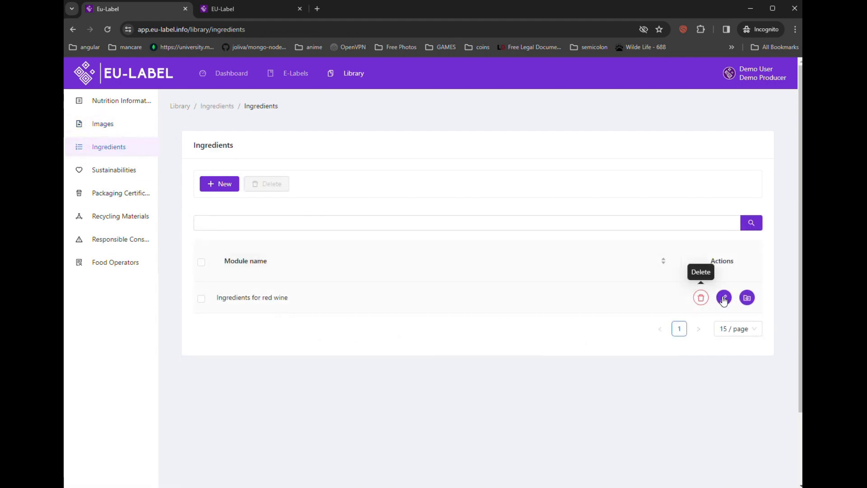
left_click(746, 297)
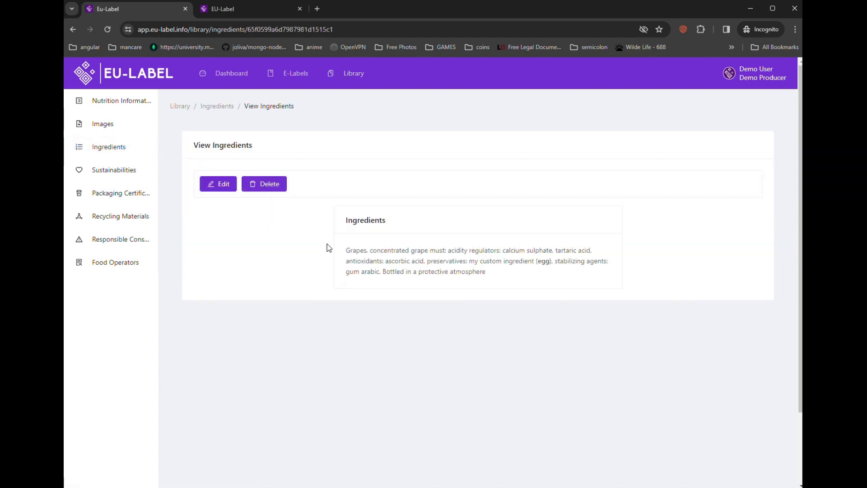
left_click(217, 184)
scroll(625, 381, "down", 4)
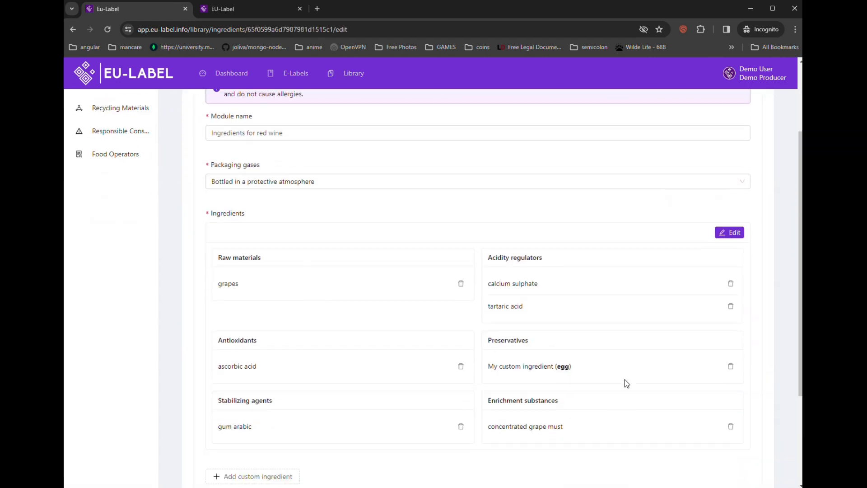
scroll(623, 387, "up", 4)
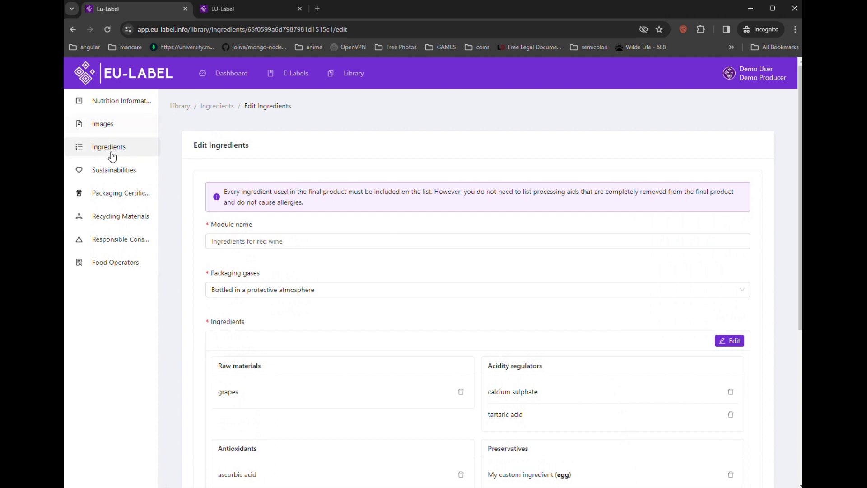
View Sustenability Module - Demo in the library and open it for editing.
left_click(113, 174)
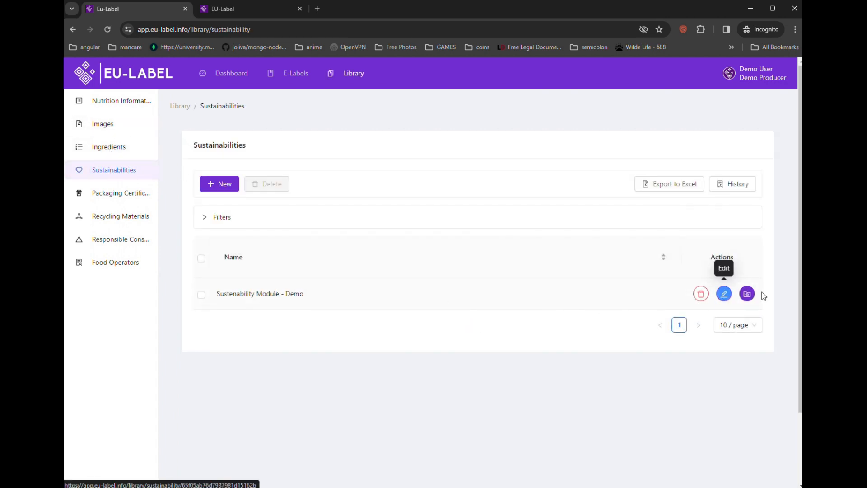
left_click(747, 294)
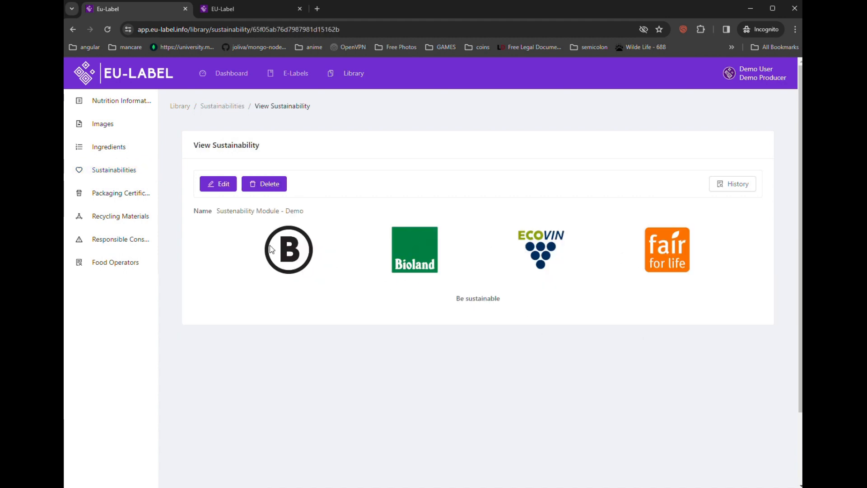
left_click(218, 184)
scroll(321, 302, "down", 3)
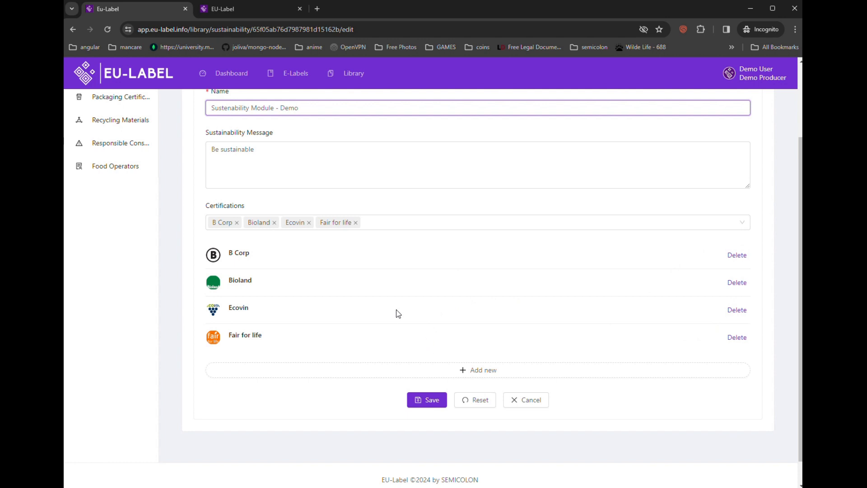
scroll(397, 312, "up", 1)
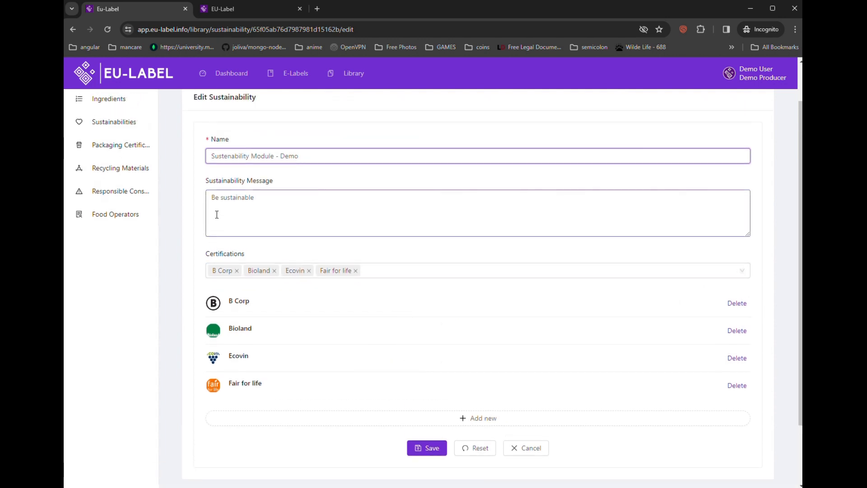
Change the module's sustainability message to "Be sustainable - edited message" and save the module.
scroll(217, 216, "up", 1)
left_click(279, 243)
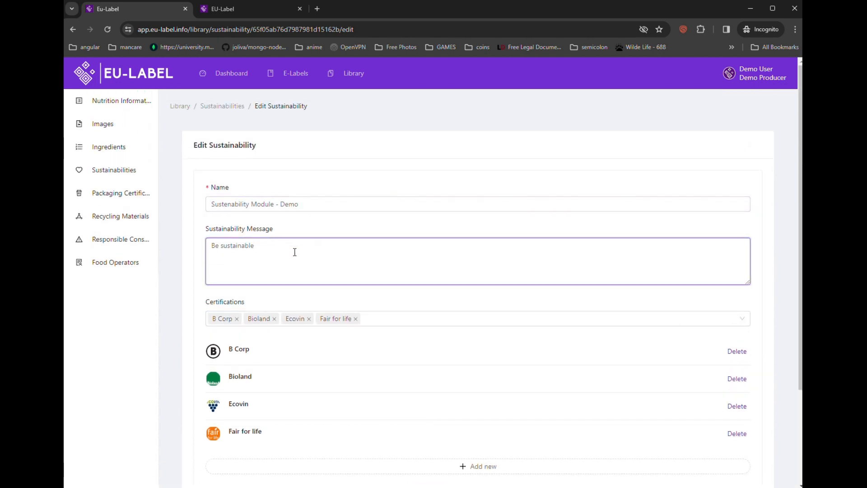
type("edited message")
scroll(485, 222, "down", 1)
scroll(484, 223, "down", 2)
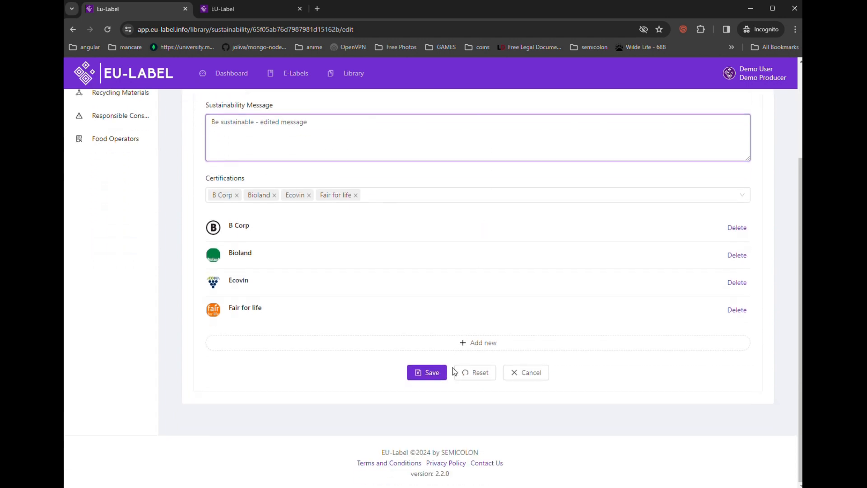
left_click(428, 372)
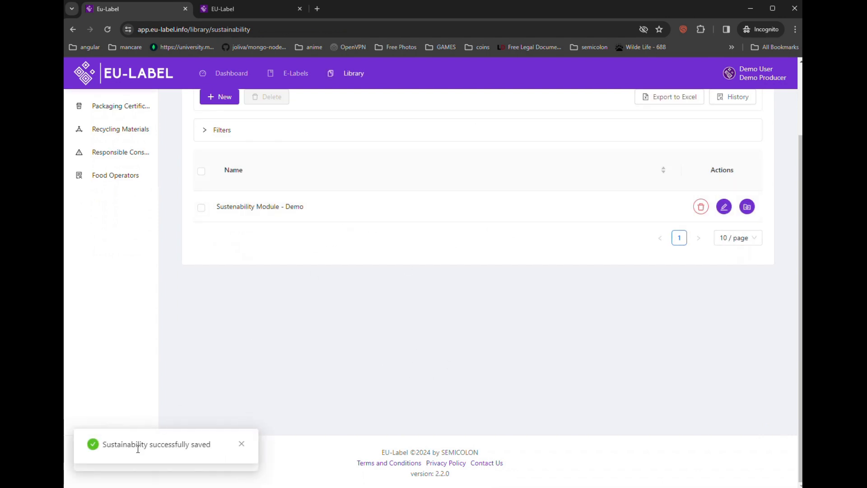
View the library's packaging certification called Packaging module and review its logos in the editing form.
scroll(456, 309, "up", 2)
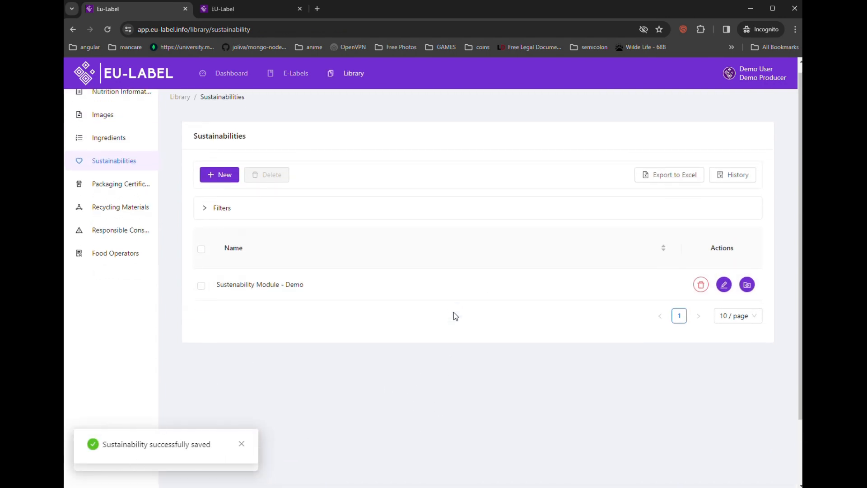
left_click(112, 193)
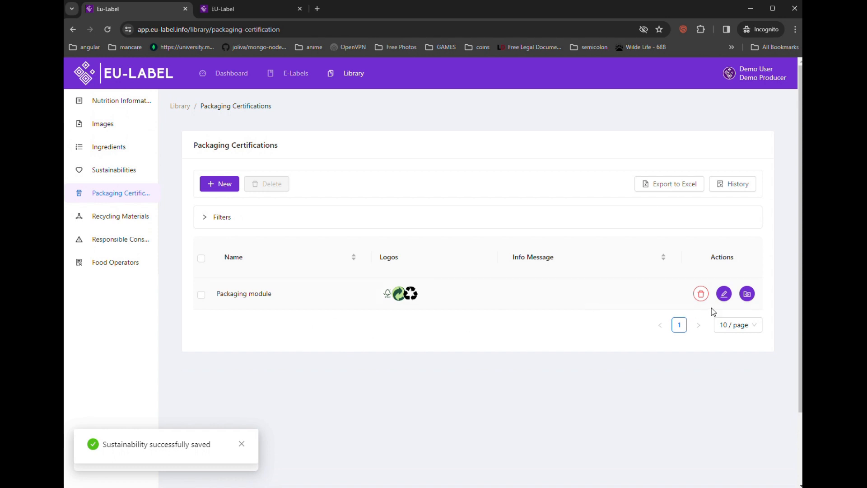
left_click(746, 294)
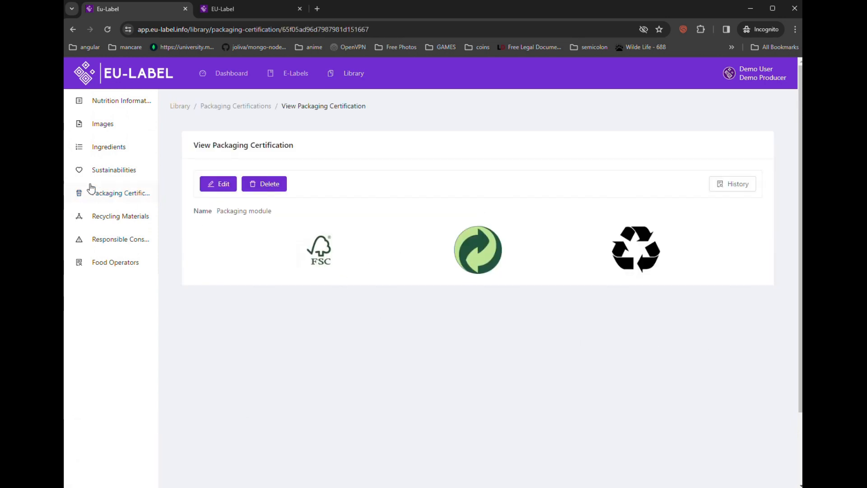
left_click(221, 185)
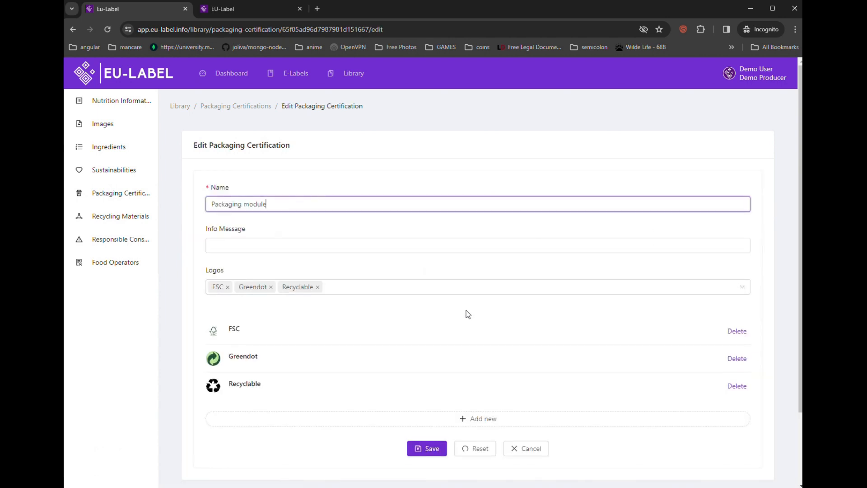
scroll(452, 299, "down", 2)
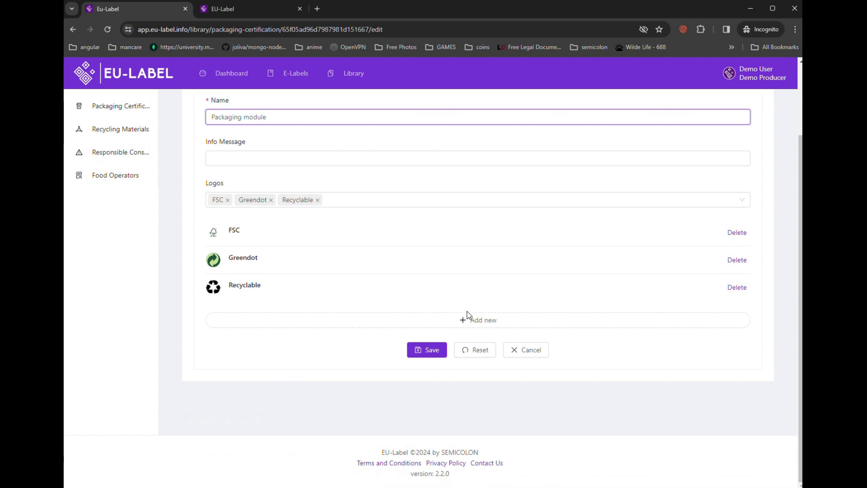
scroll(467, 312, "up", 2)
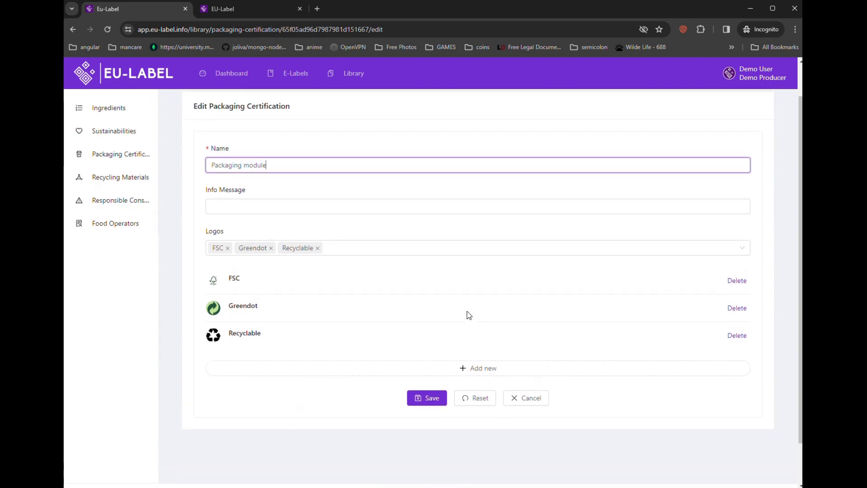
View the Recycling Demo Materials module in the library and examine the material of each container part.
left_click(108, 183)
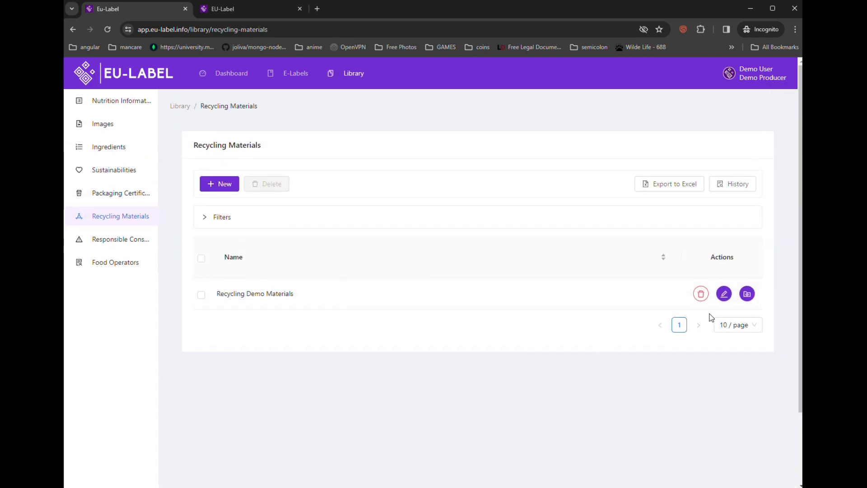
left_click(747, 293)
scroll(348, 255, "down", 3)
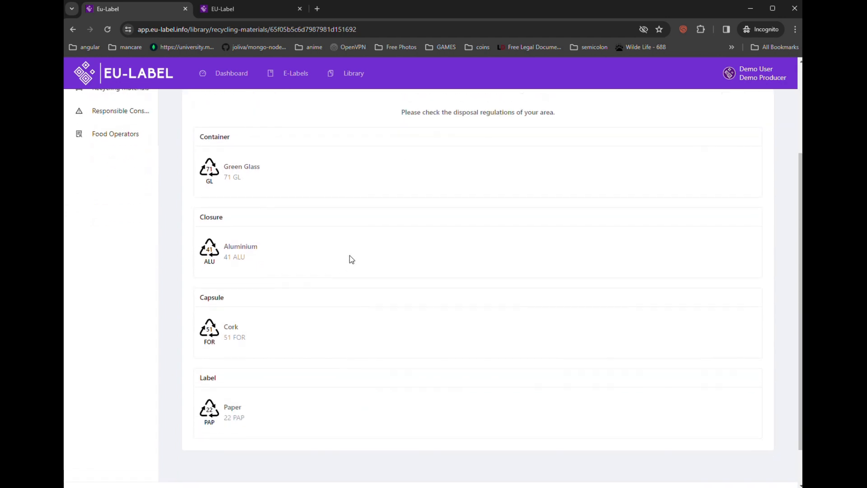
scroll(349, 255, "up", 5)
Change the Container part's material in Recycling Demo Materials to Colourless Glass (70 GL) and save the module.
left_click(220, 137)
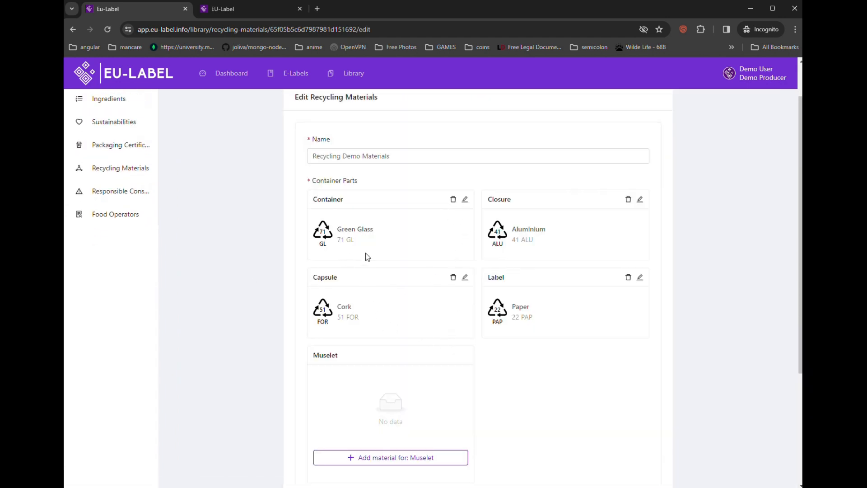
left_click(466, 199)
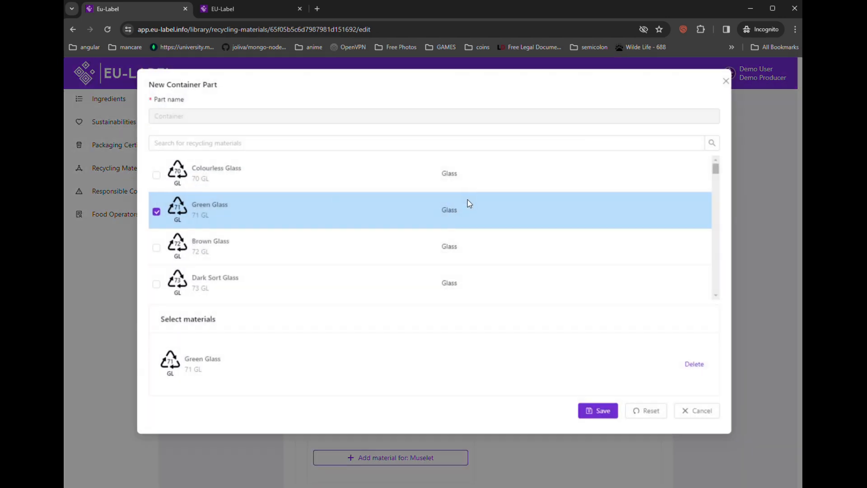
left_click(156, 212)
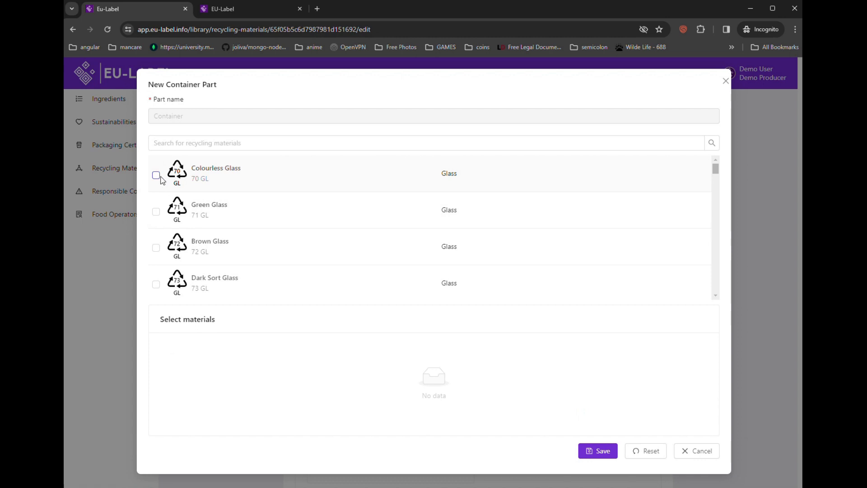
left_click(156, 176)
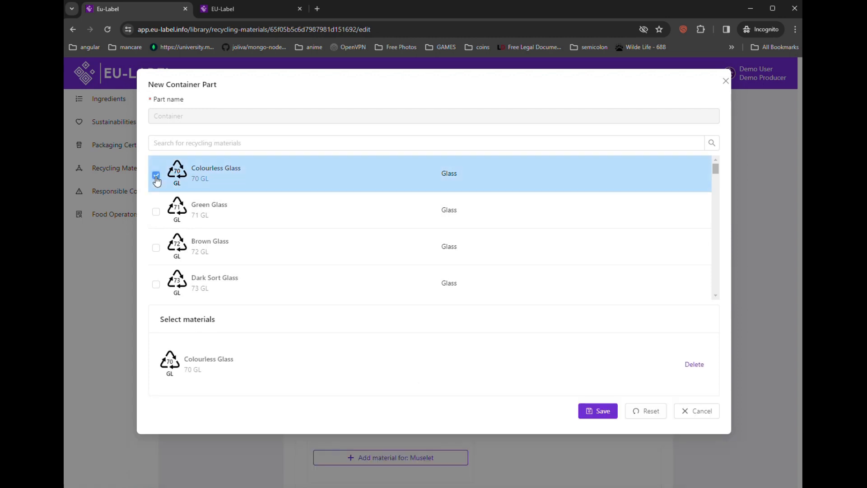
left_click(601, 411)
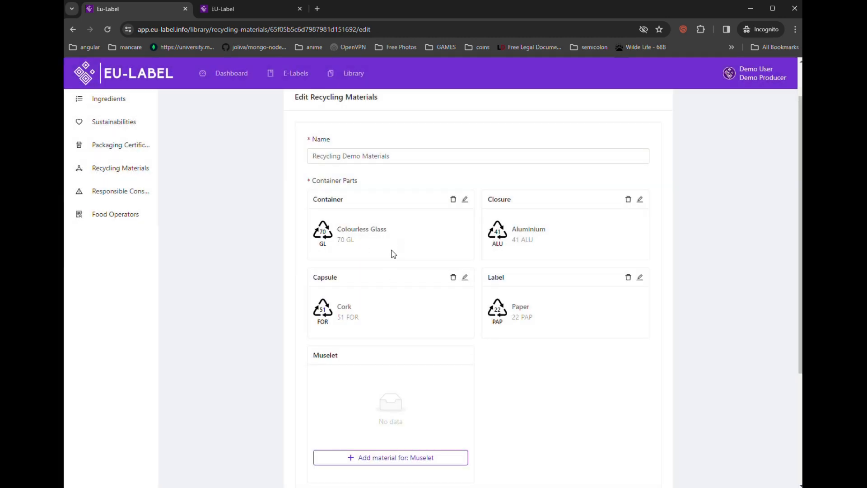
scroll(391, 251, "down", 2)
left_click(529, 442)
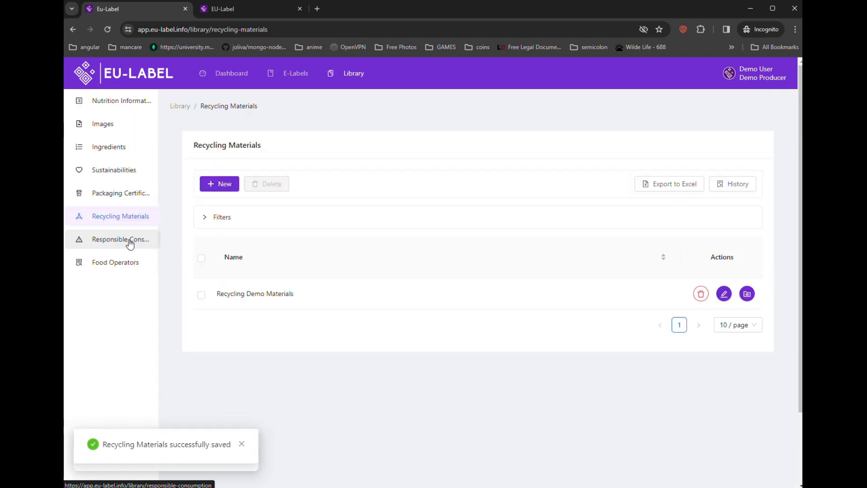
View the library's responsible consumption module with the message "Consume in moderation" and the list of food operators.
left_click(130, 243)
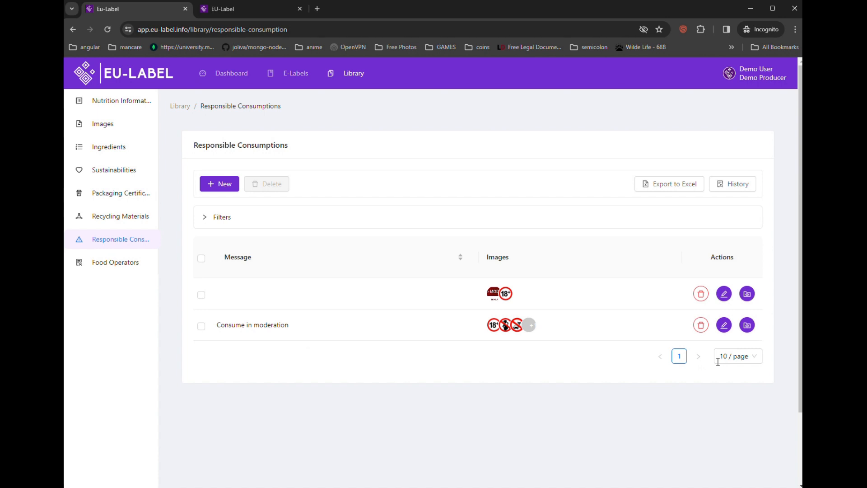
left_click(747, 326)
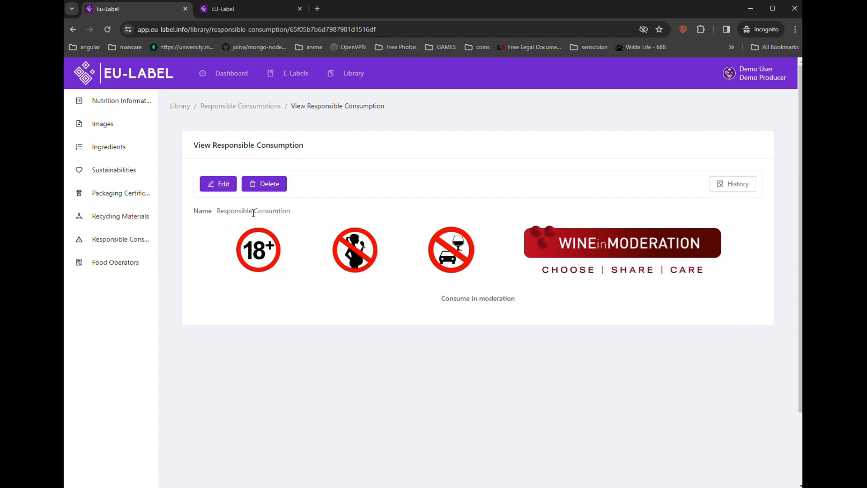
left_click(114, 263)
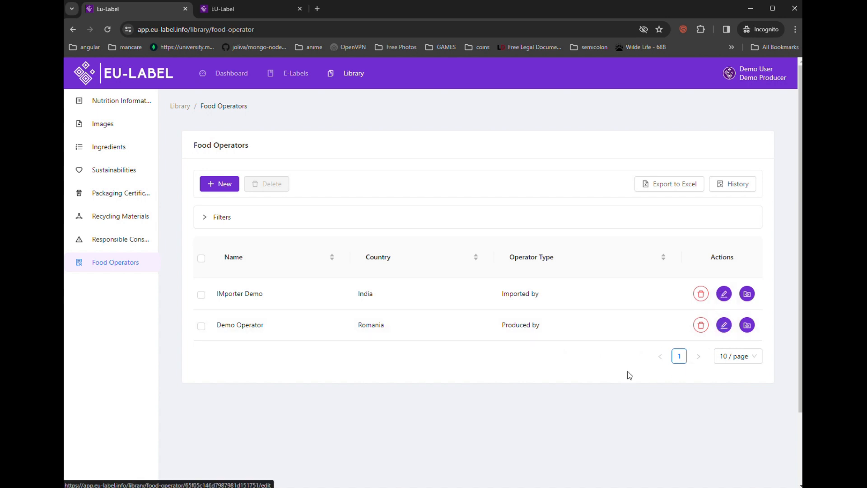
View the signed-in account's profile page with its personal details and password change form.
left_click(640, 9)
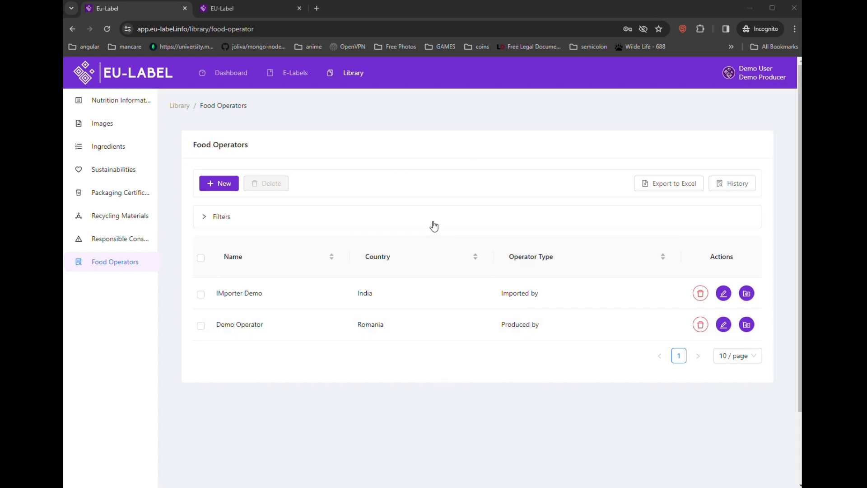
left_click(738, 74)
left_click(756, 99)
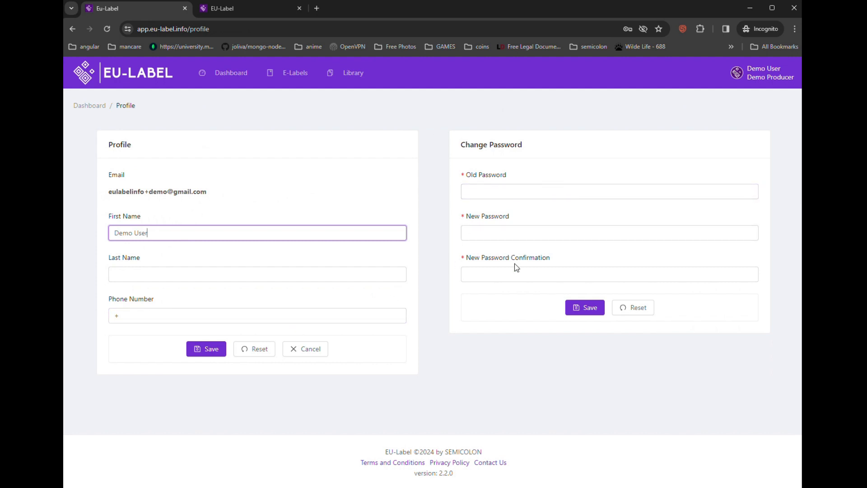
Switch the application language to Romanian in the account settings and change it back to English.
left_click(750, 82)
left_click(758, 118)
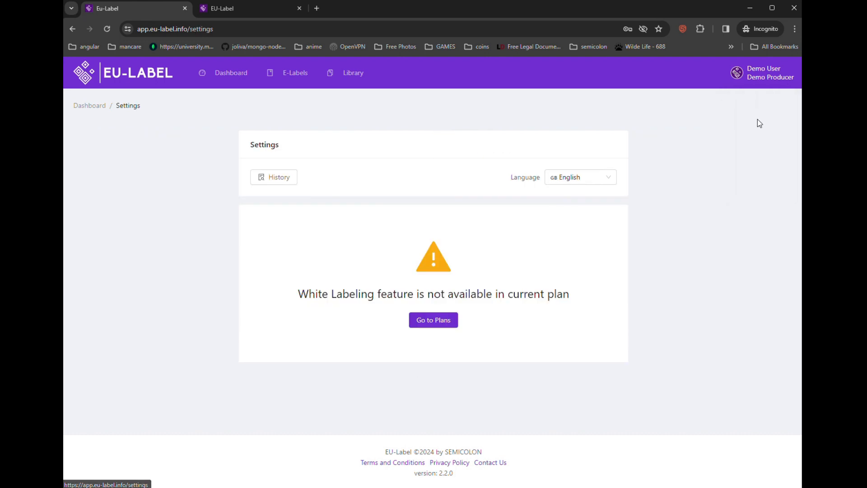
left_click(576, 174)
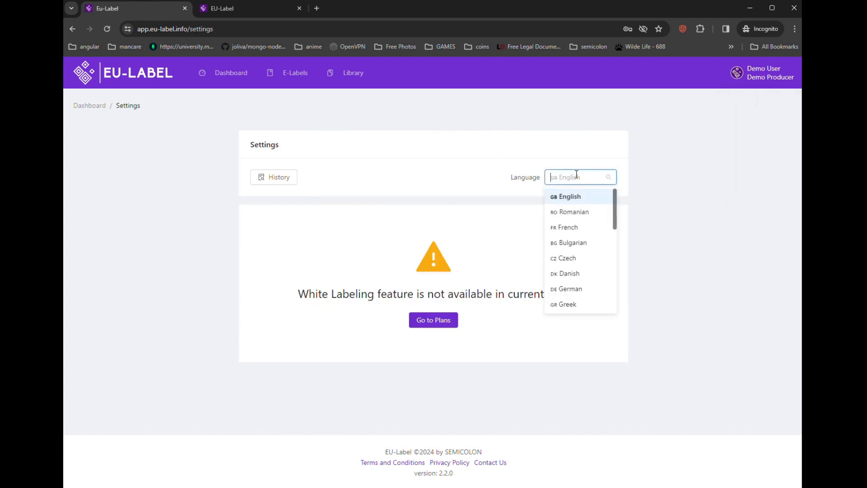
left_click(573, 212)
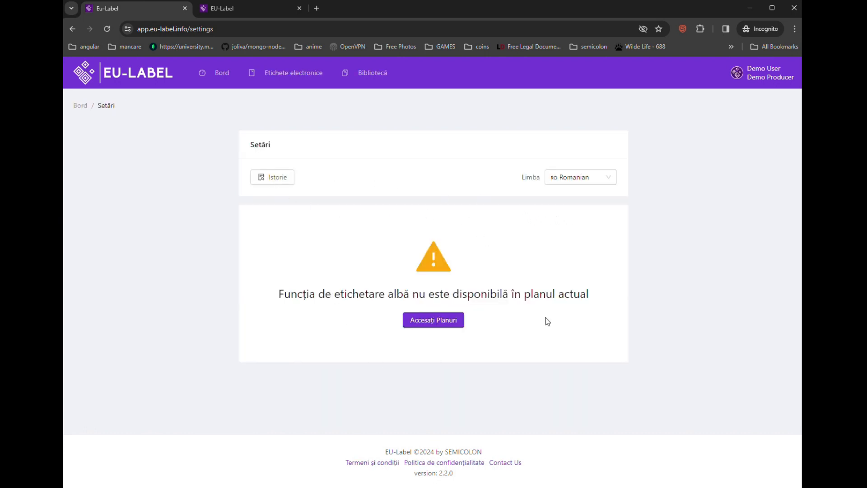
left_click(590, 181)
left_click(579, 196)
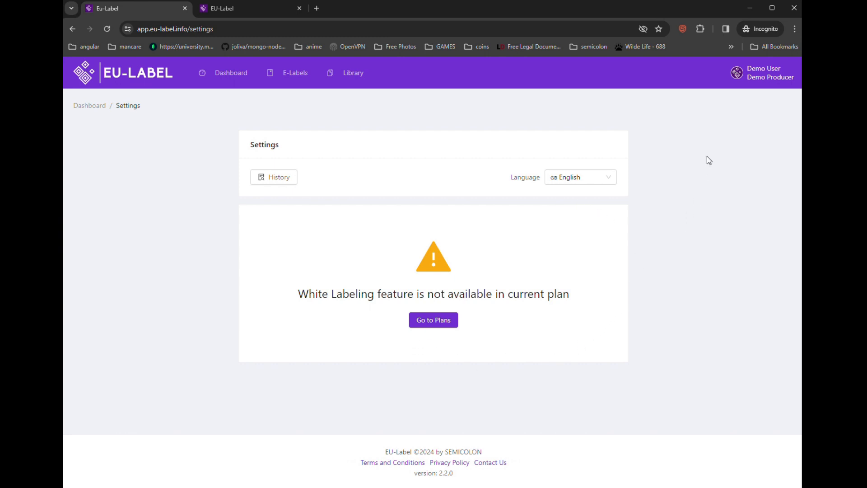
View the subscription plans and compare the e-label limits, yearly prices and features from Free to Pro.
left_click(748, 83)
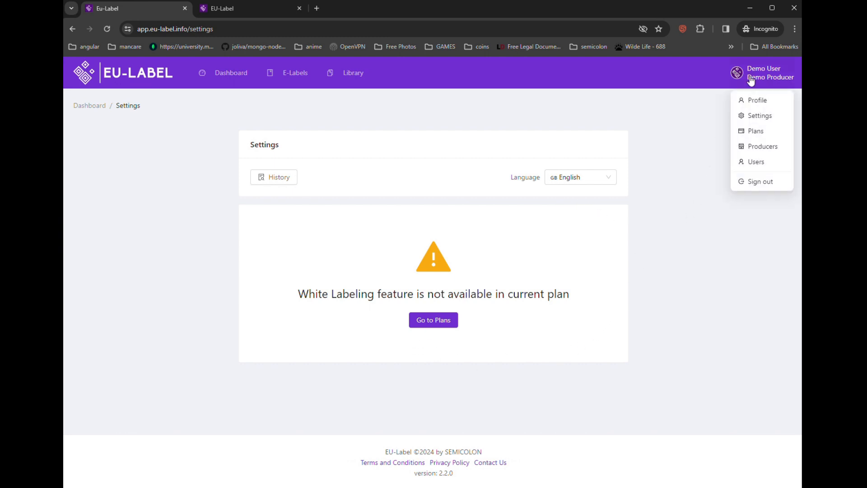
left_click(753, 131)
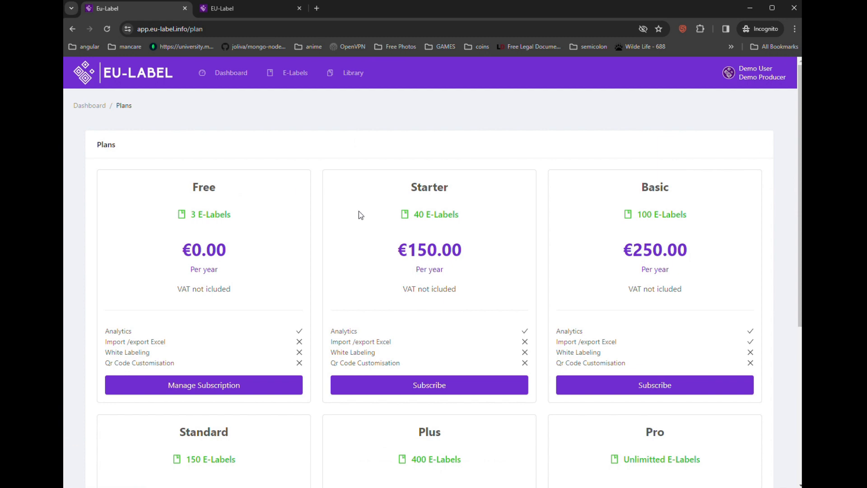
scroll(353, 257, "down", 2)
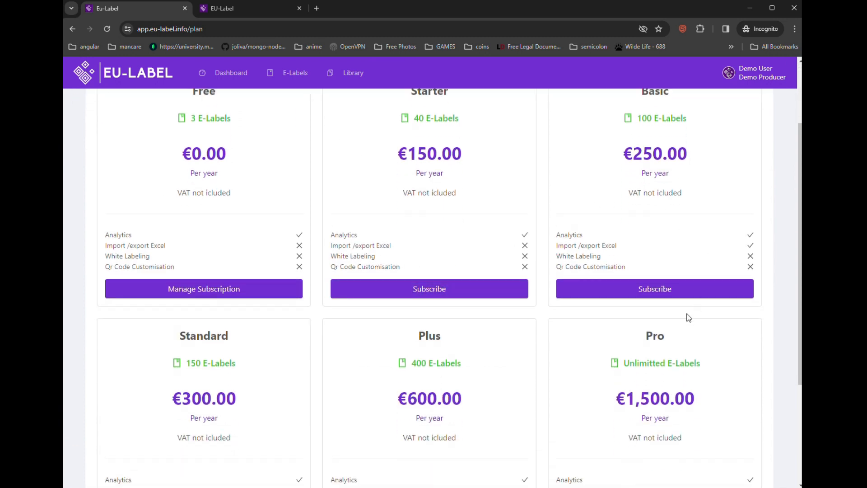
scroll(632, 338, "down", 3)
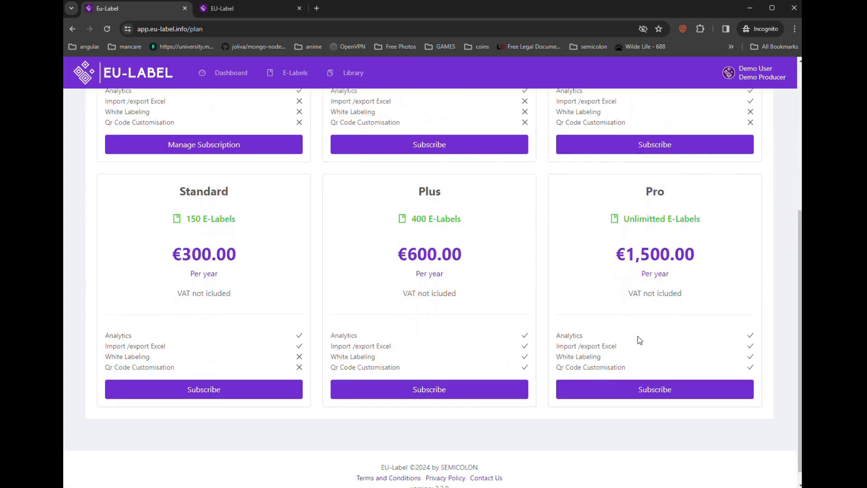
scroll(615, 345, "down", 1)
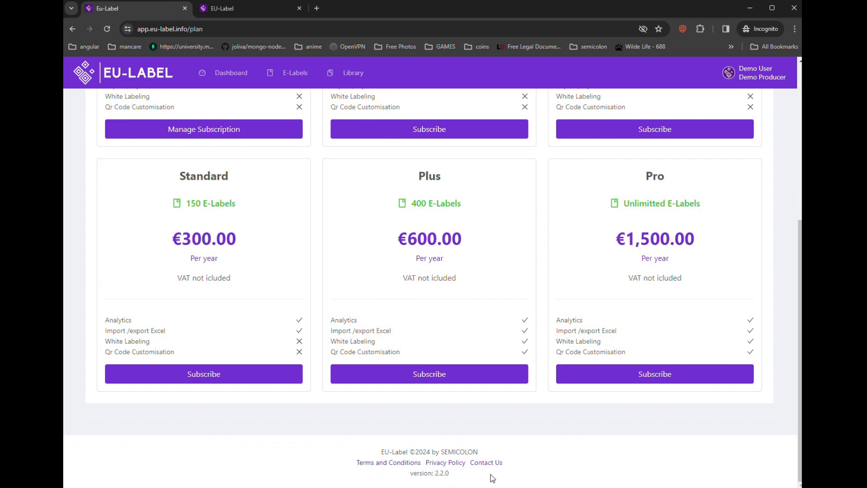
scroll(664, 343, "up", 5)
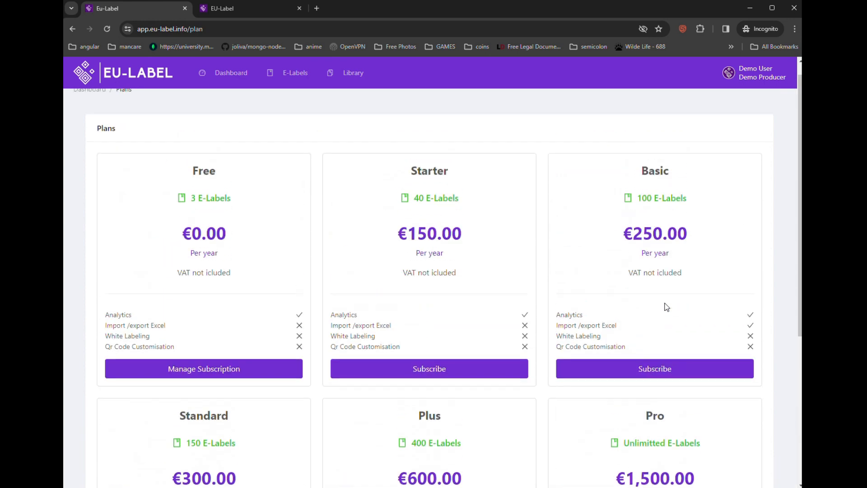
Open the Demo Producer for editing and review its logo, name and info.
left_click(746, 80)
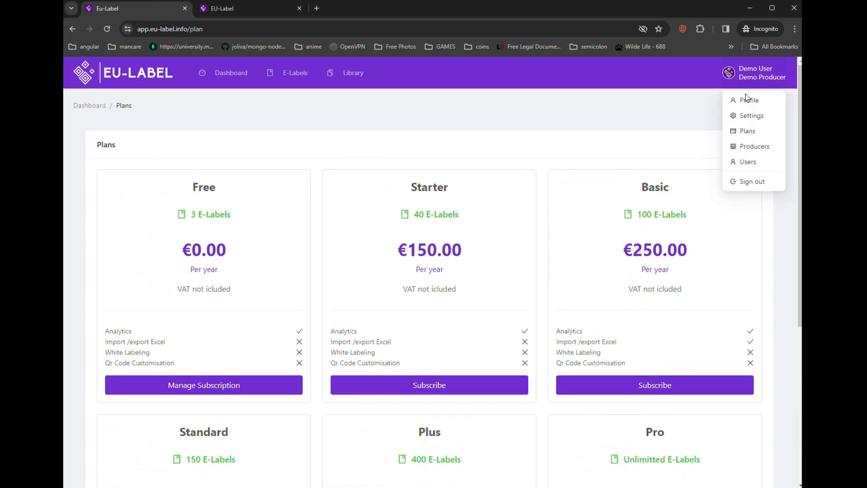
left_click(750, 154)
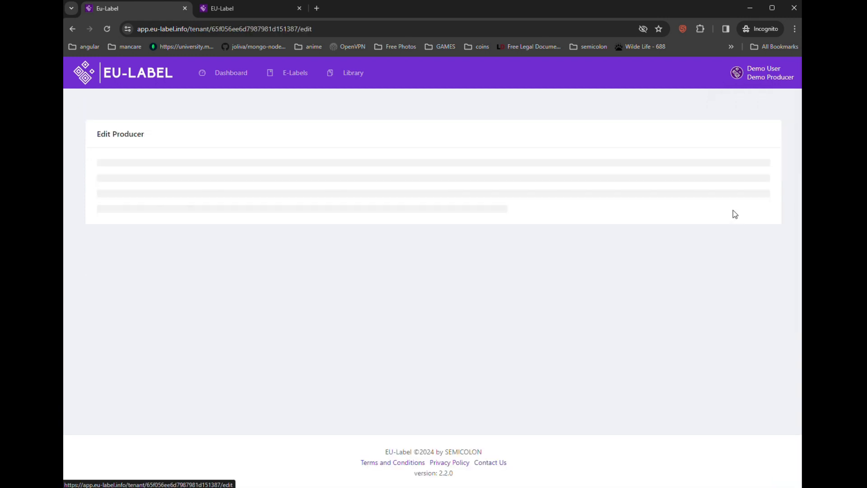
left_click(731, 213)
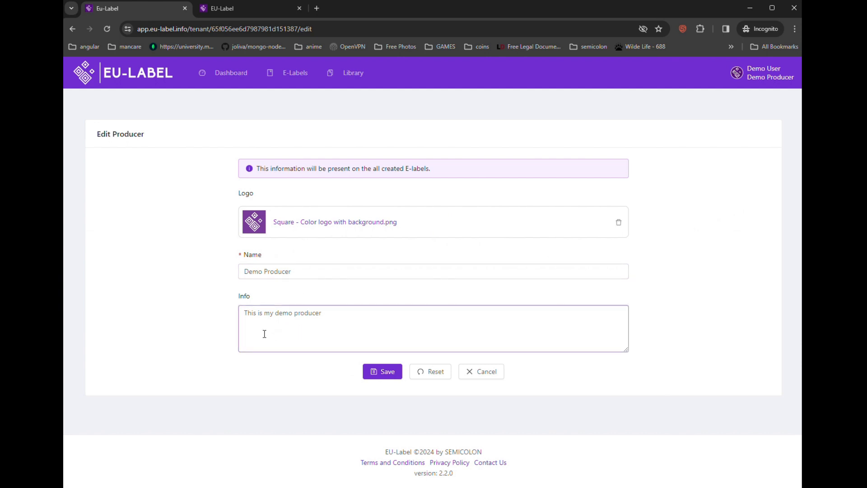
Start a new user invitation from the users list and assign it the Admin role.
mouse_move(757, 80)
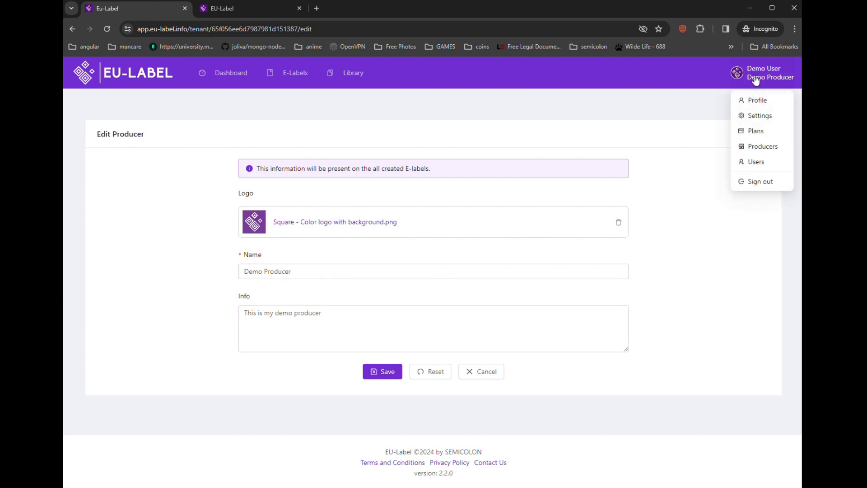
left_click(753, 162)
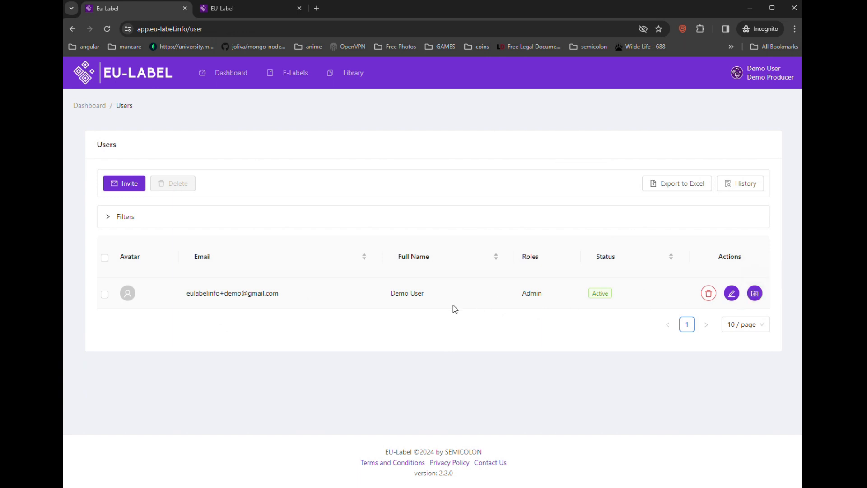
left_click(129, 183)
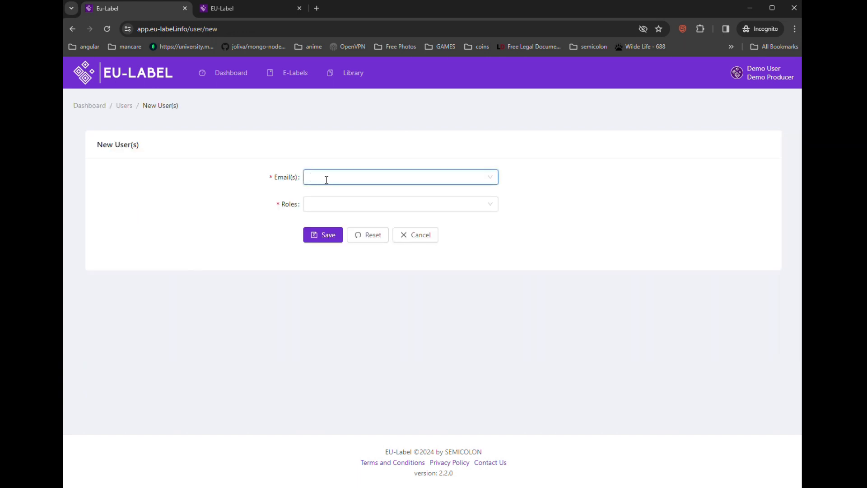
left_click(381, 208)
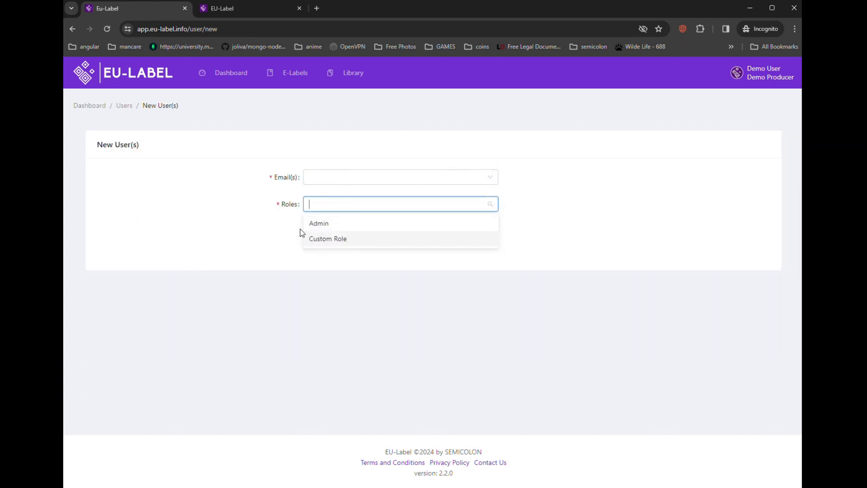
left_click(360, 225)
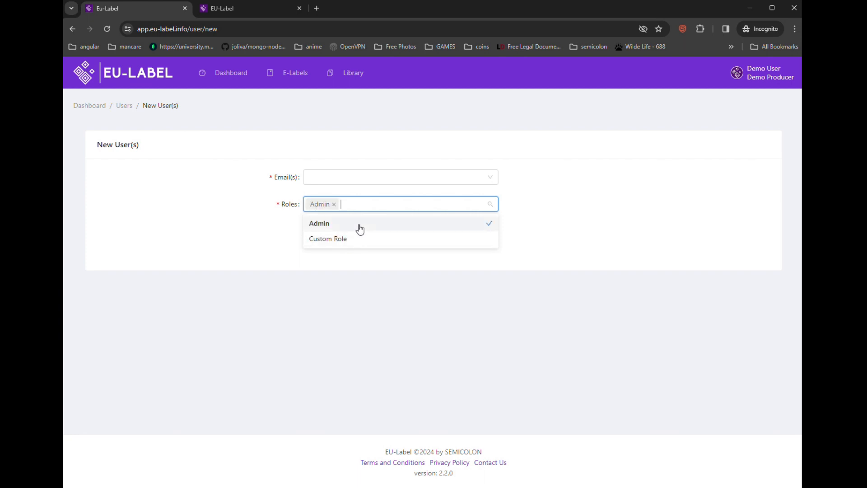
left_click(315, 176)
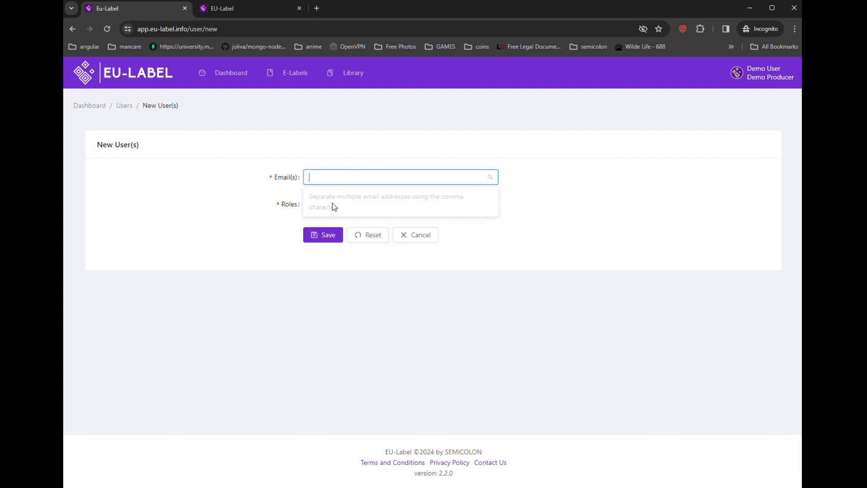
left_click(647, 188)
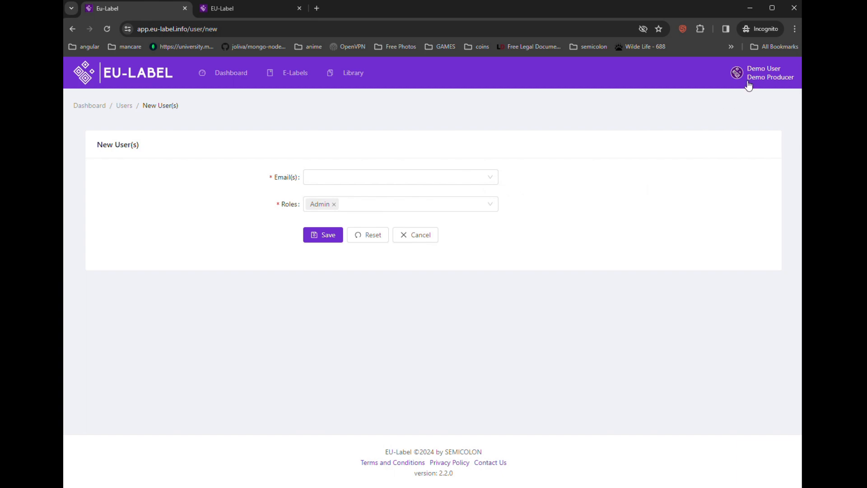
Review the dashboard's plan information, e-label view analytics and the map of visitor countries.
mouse_move(751, 80)
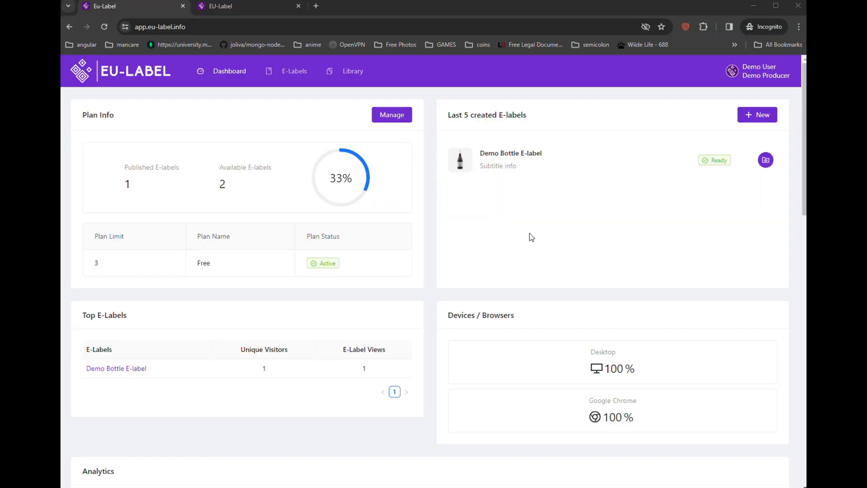
scroll(529, 236, "down", 5)
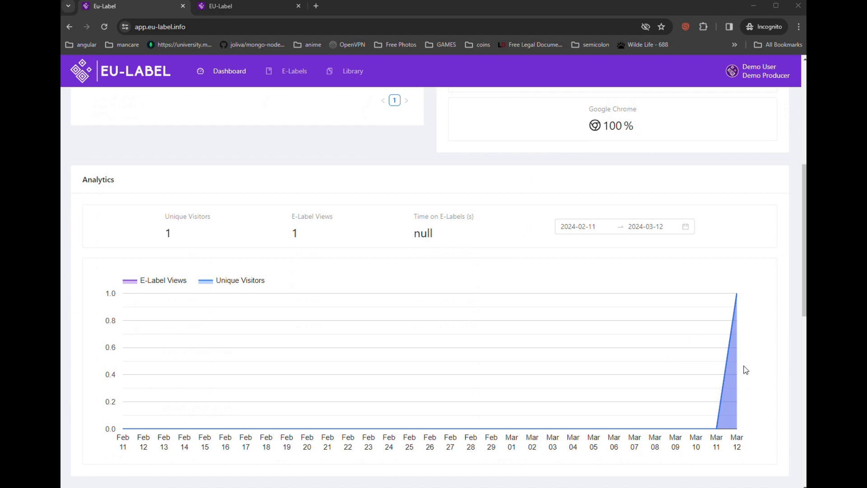
scroll(345, 325, "down", 8)
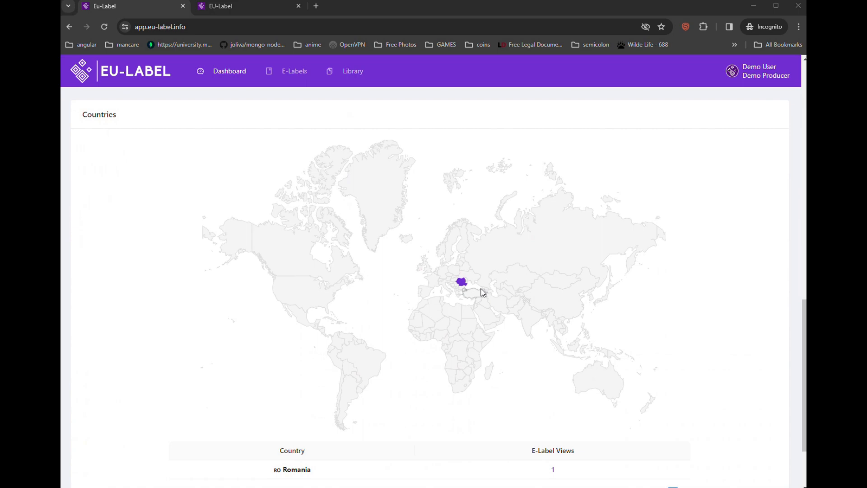
scroll(445, 294, "down", 2)
scroll(414, 325, "up", 9)
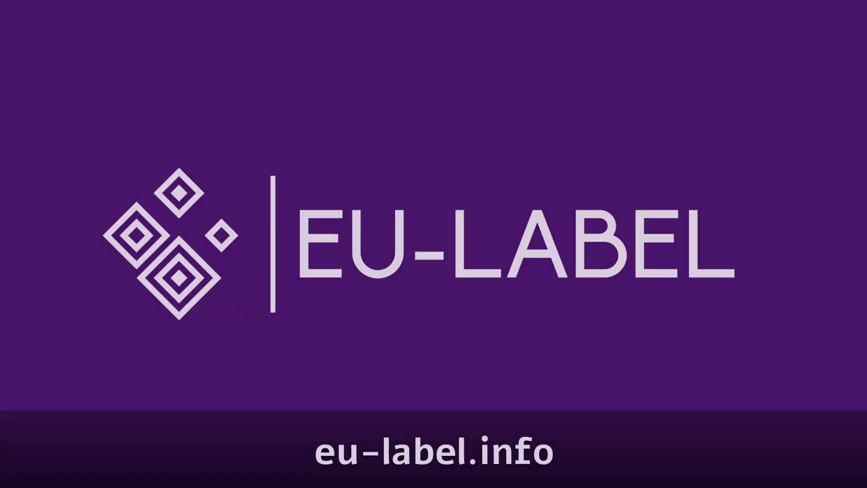